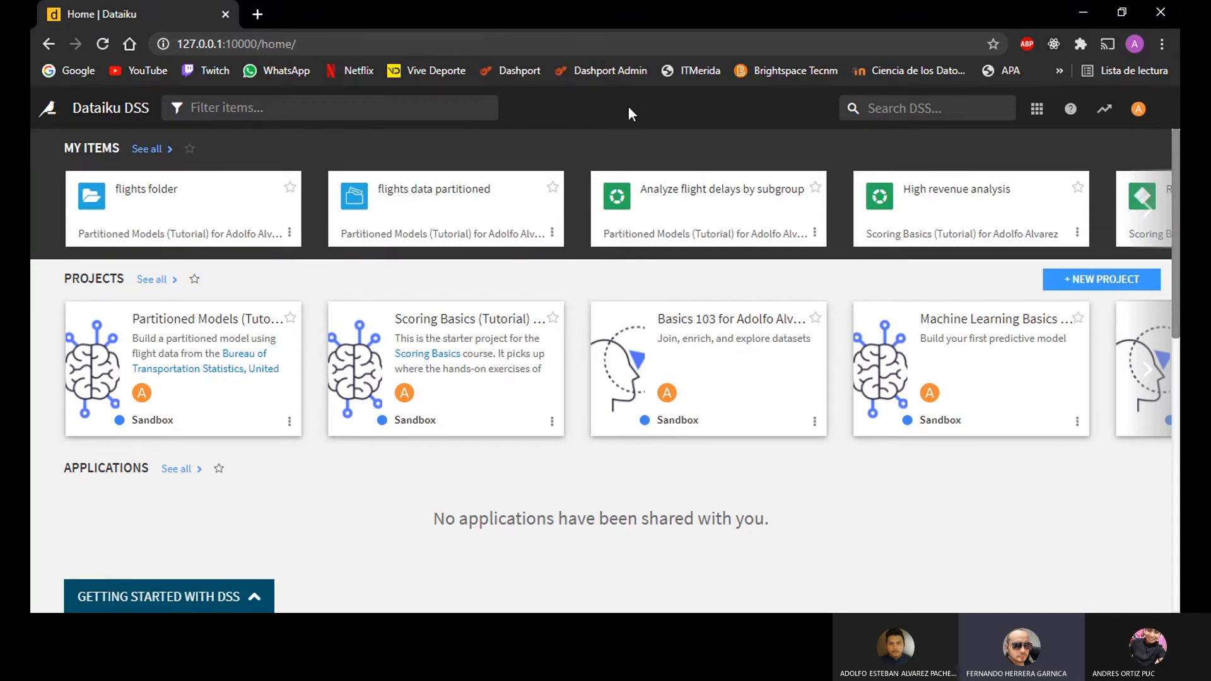
Step: Open the plugin store, check the list of installed plugins, and return to the store
{"action": "left_click", "coordinate": [1037, 109]}
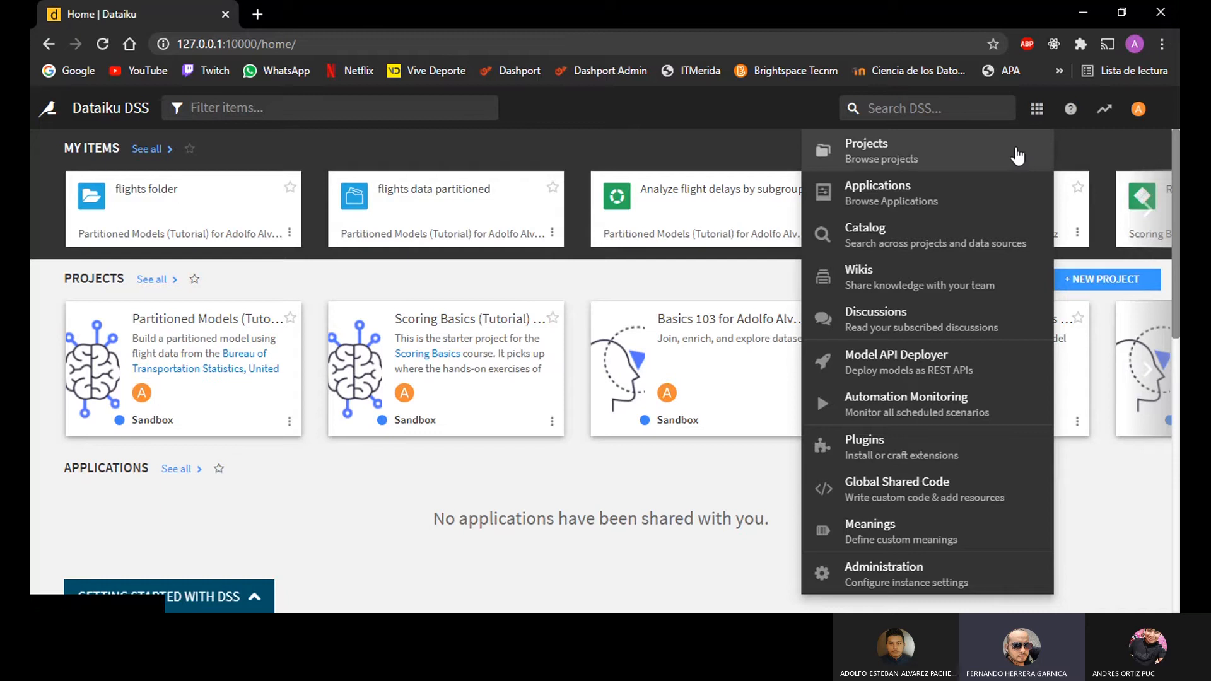
{"action": "left_click", "coordinate": [866, 445]}
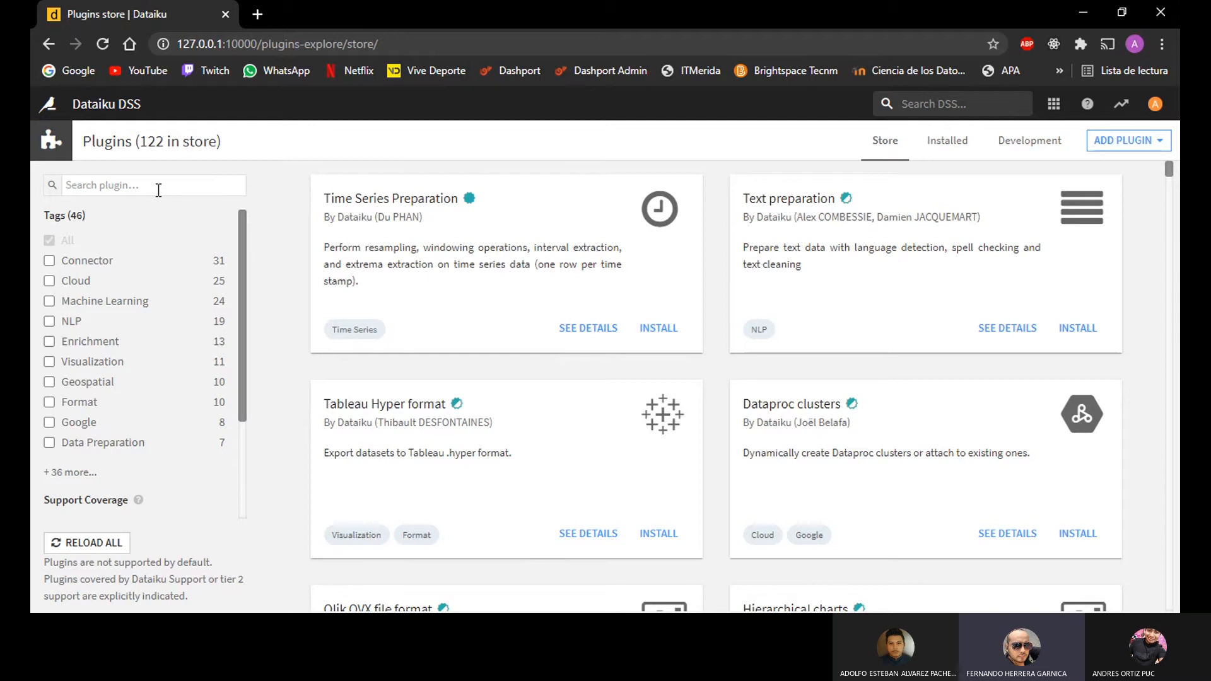
{"action": "left_click", "coordinate": [1053, 104]}
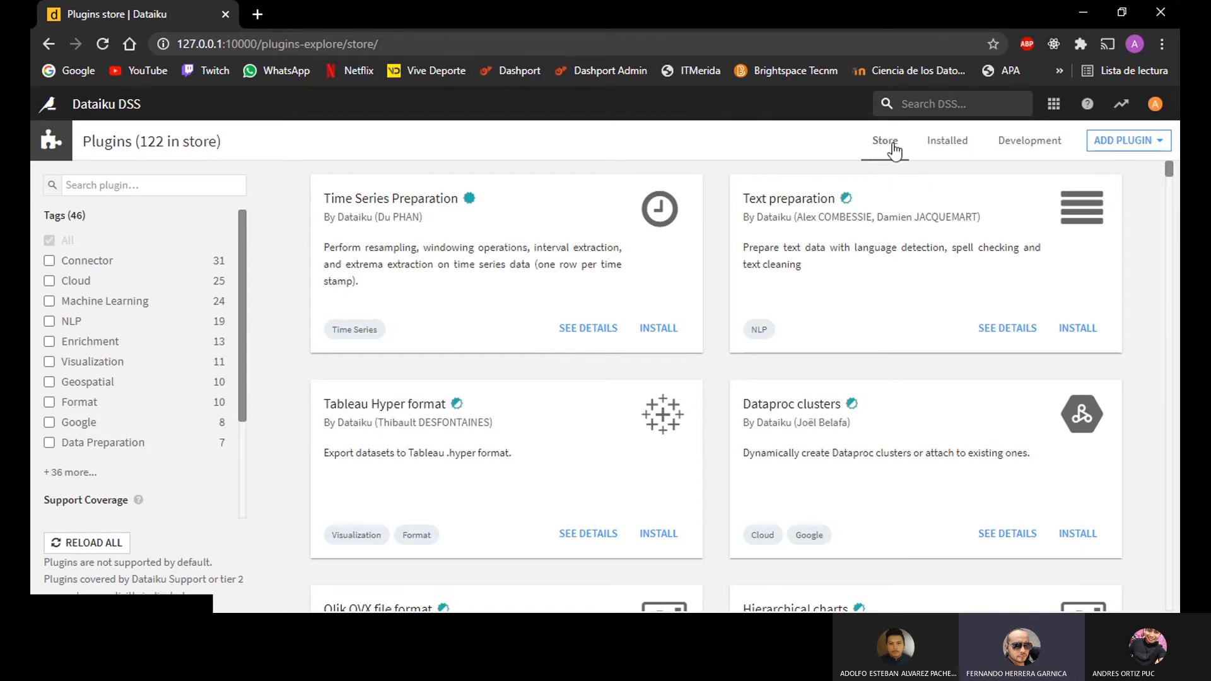
{"action": "left_click", "coordinate": [118, 187]}
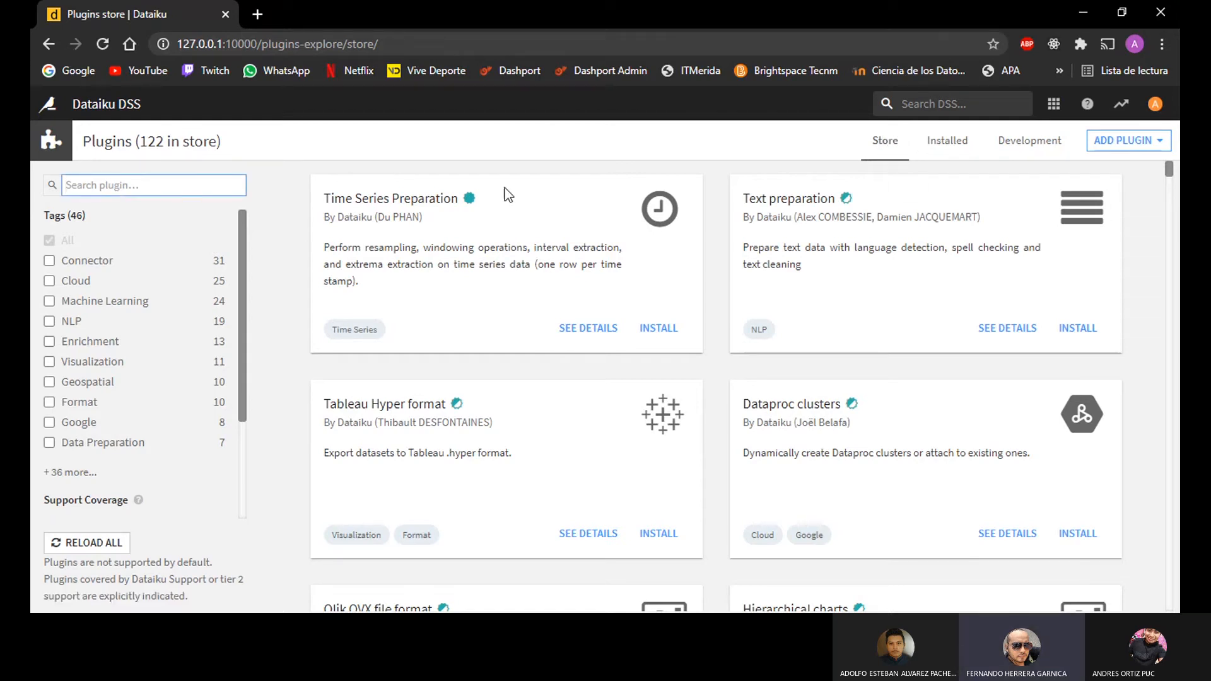
{"action": "left_click", "coordinate": [948, 140]}
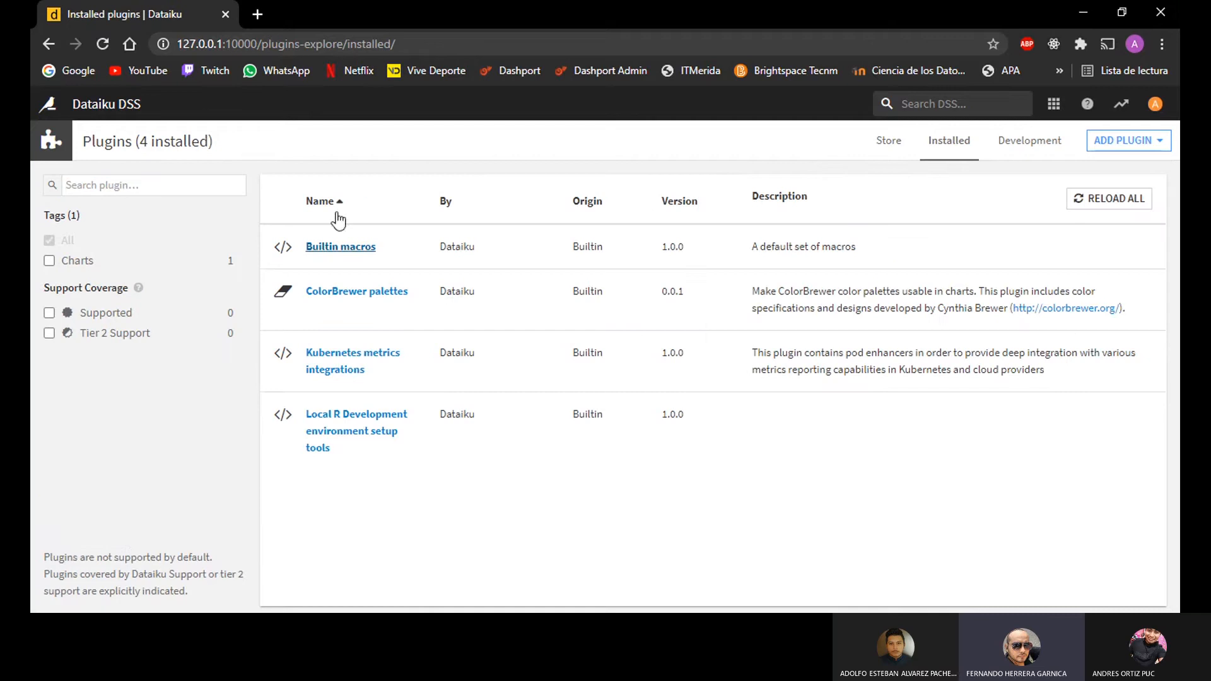
{"action": "left_click", "coordinate": [888, 148]}
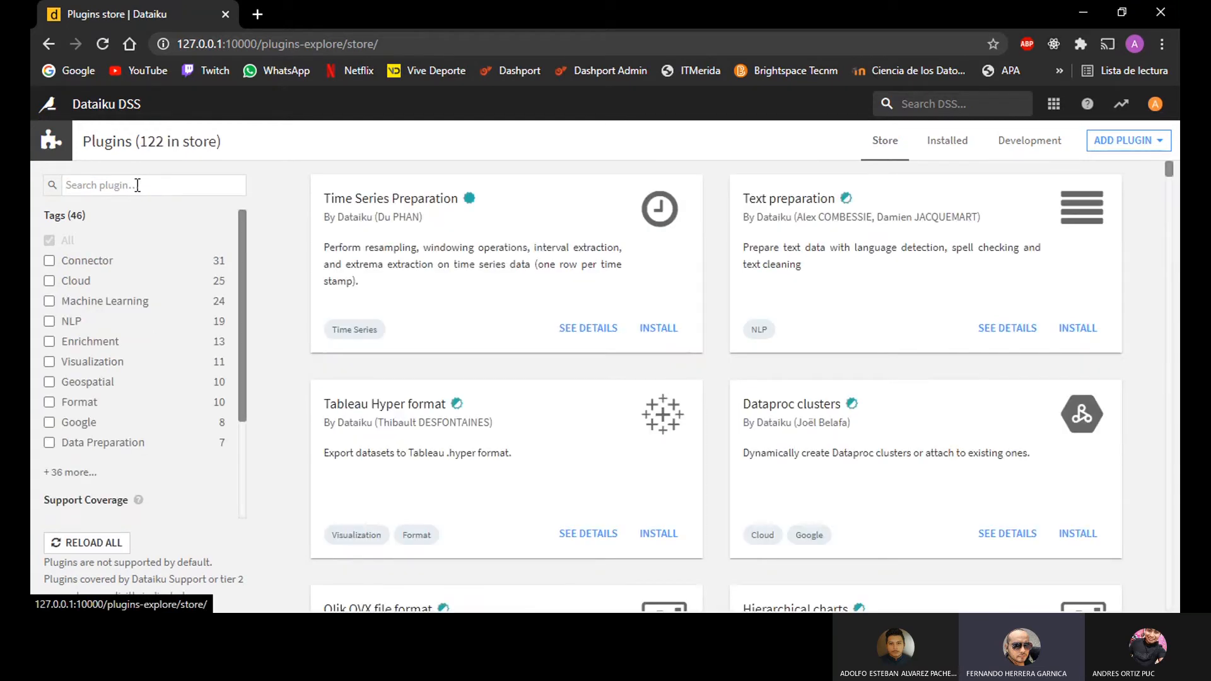
Step: Search the plugin store for GEOCO and highlight the Reverse geocoding and Geocoder plugins
{"action": "left_click", "coordinate": [138, 185]}
{"action": "type", "text": "GEO"}
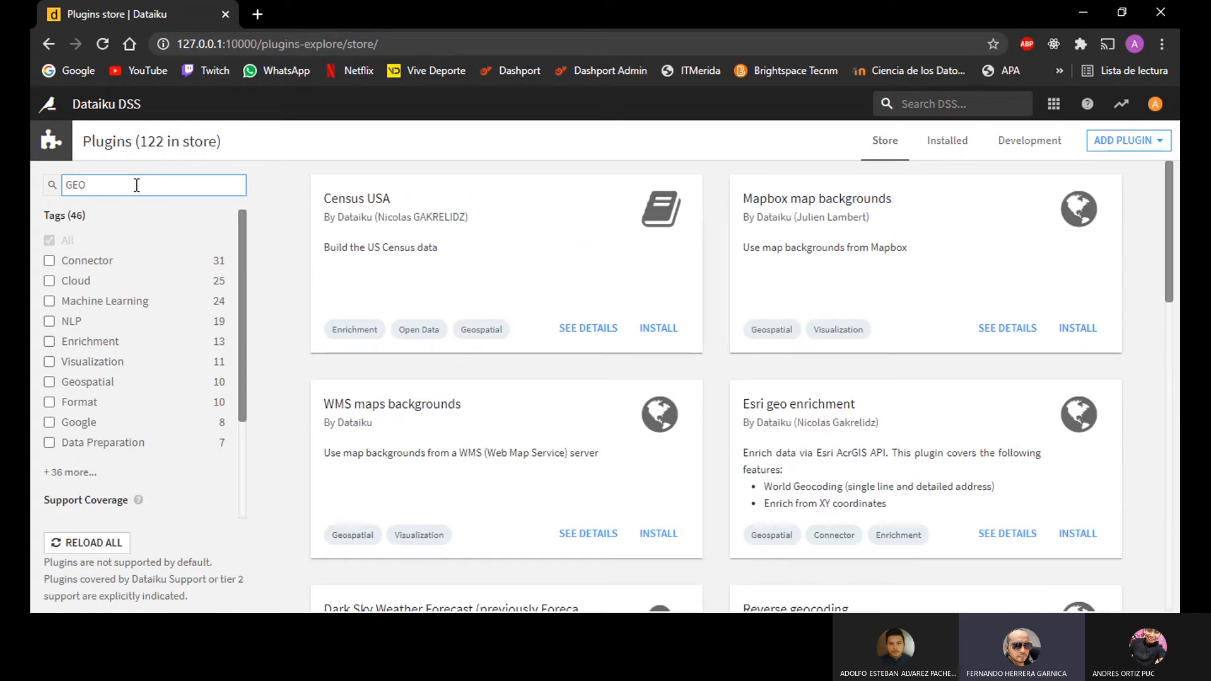
{"action": "type", "text": "CO"}
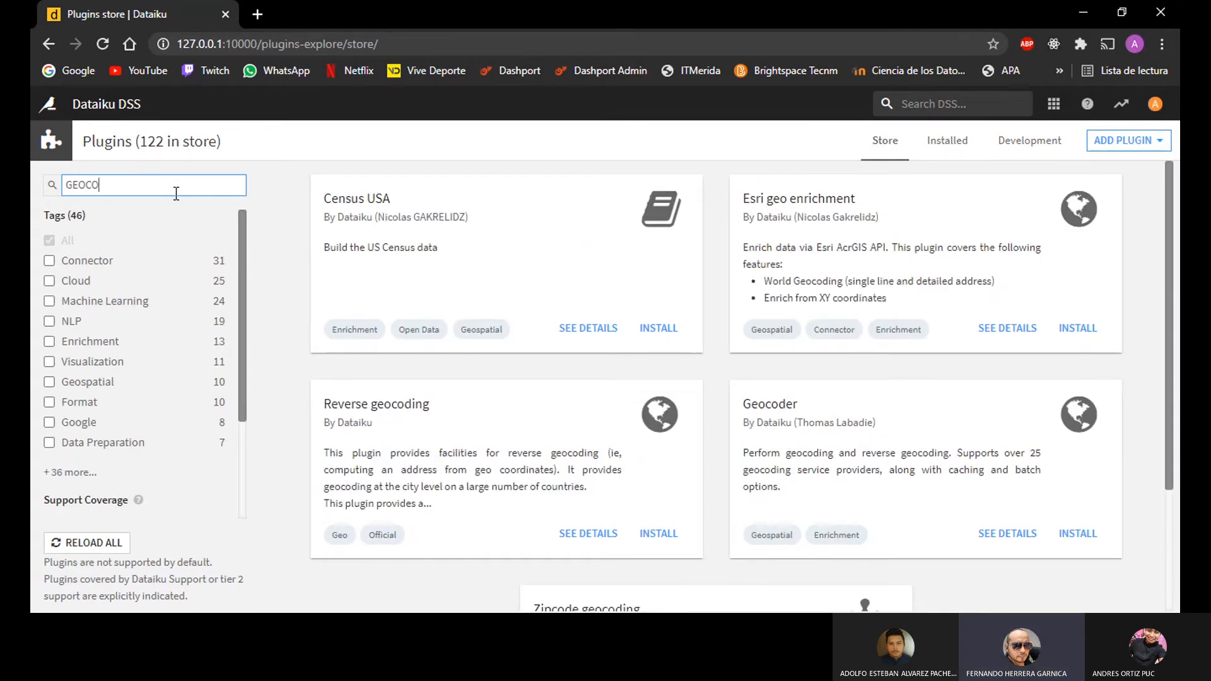
{"action": "left_click_drag", "start_coordinate": [418, 198], "coordinate": [323, 202]}
{"action": "left_click_drag", "start_coordinate": [432, 404], "coordinate": [322, 404]}
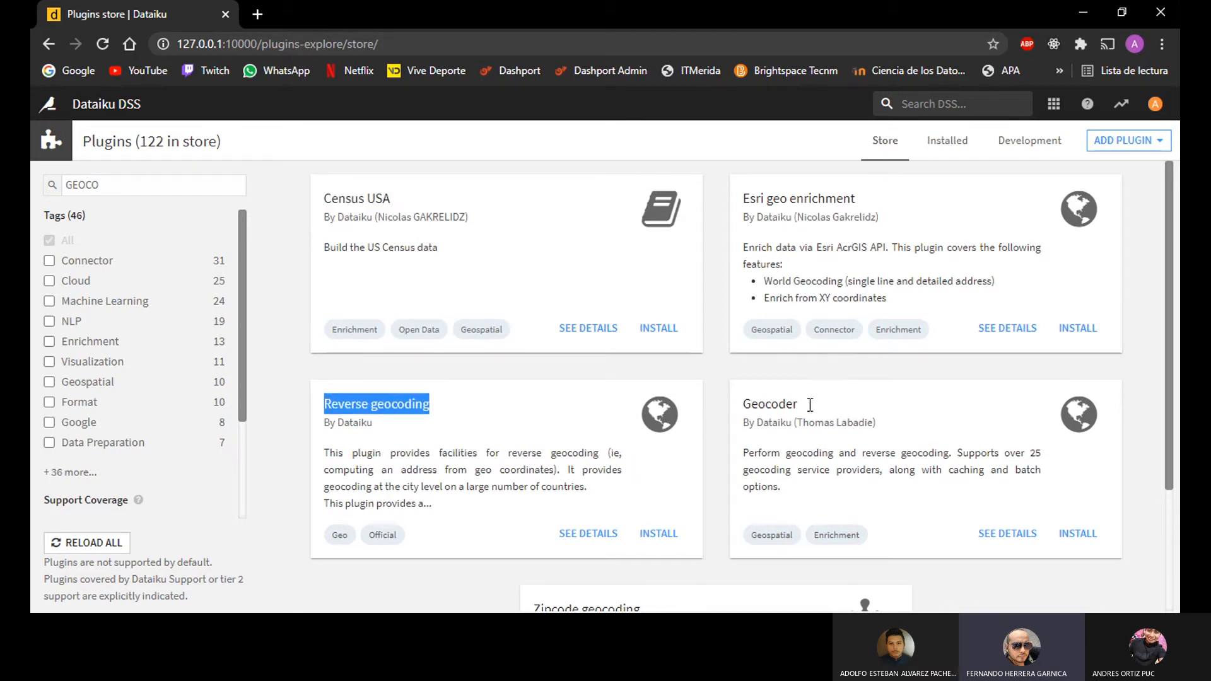
{"action": "left_click_drag", "start_coordinate": [809, 405], "coordinate": [725, 410]}
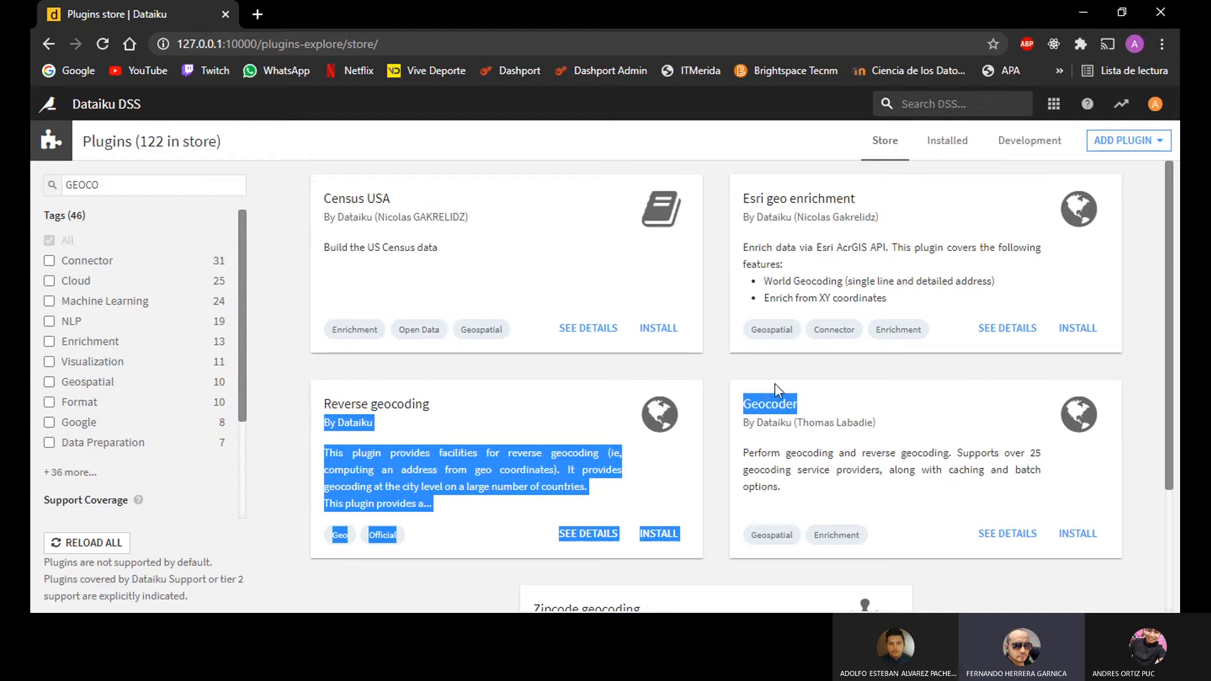
Step: Install the Census USA plugin from its details, skipping the creation of a code environment
{"action": "left_click", "coordinate": [575, 329]}
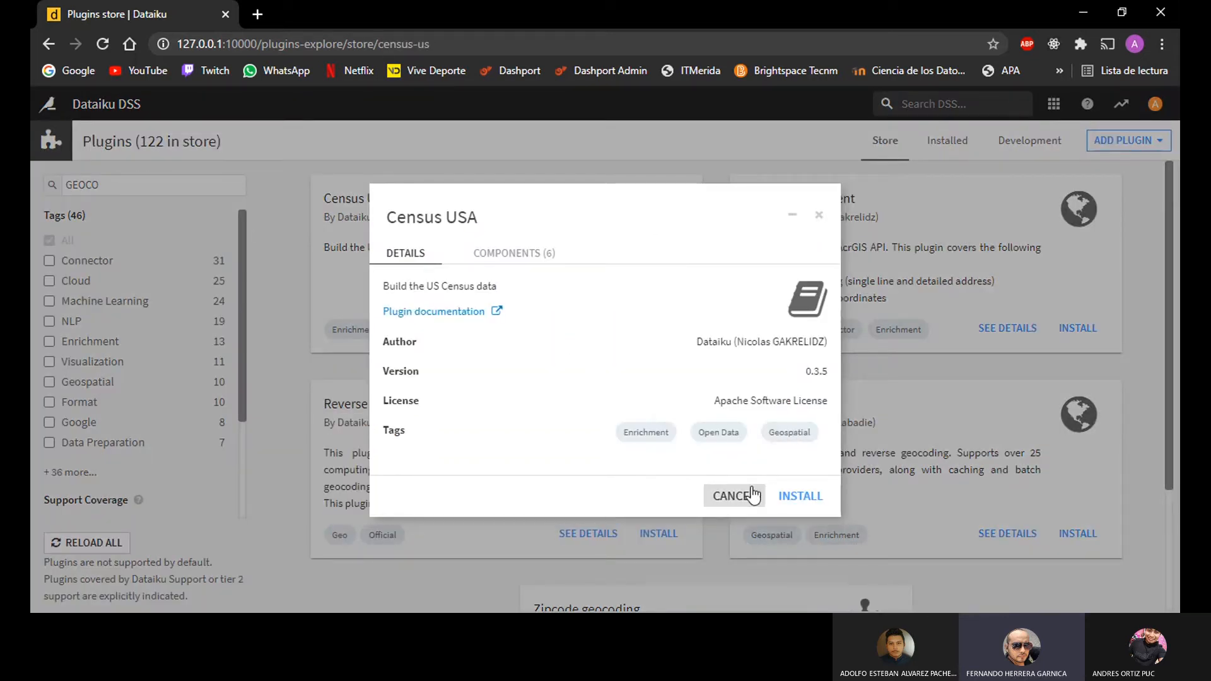
{"action": "left_click", "coordinate": [798, 496]}
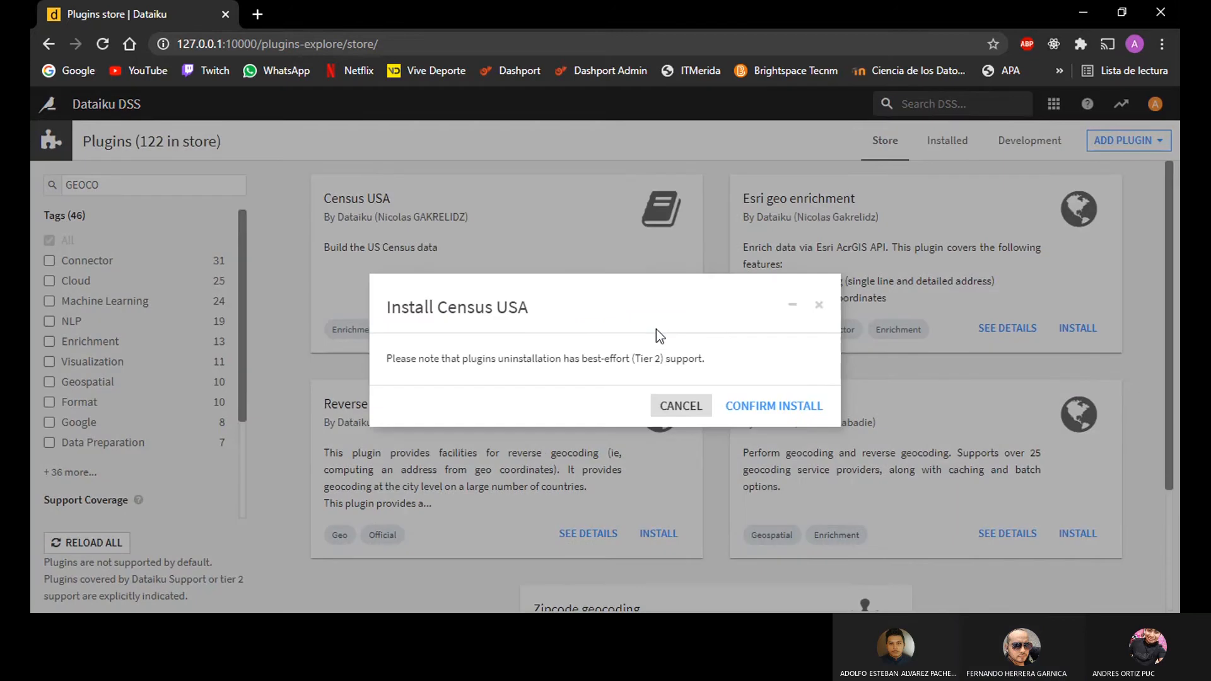
{"action": "left_click", "coordinate": [763, 408]}
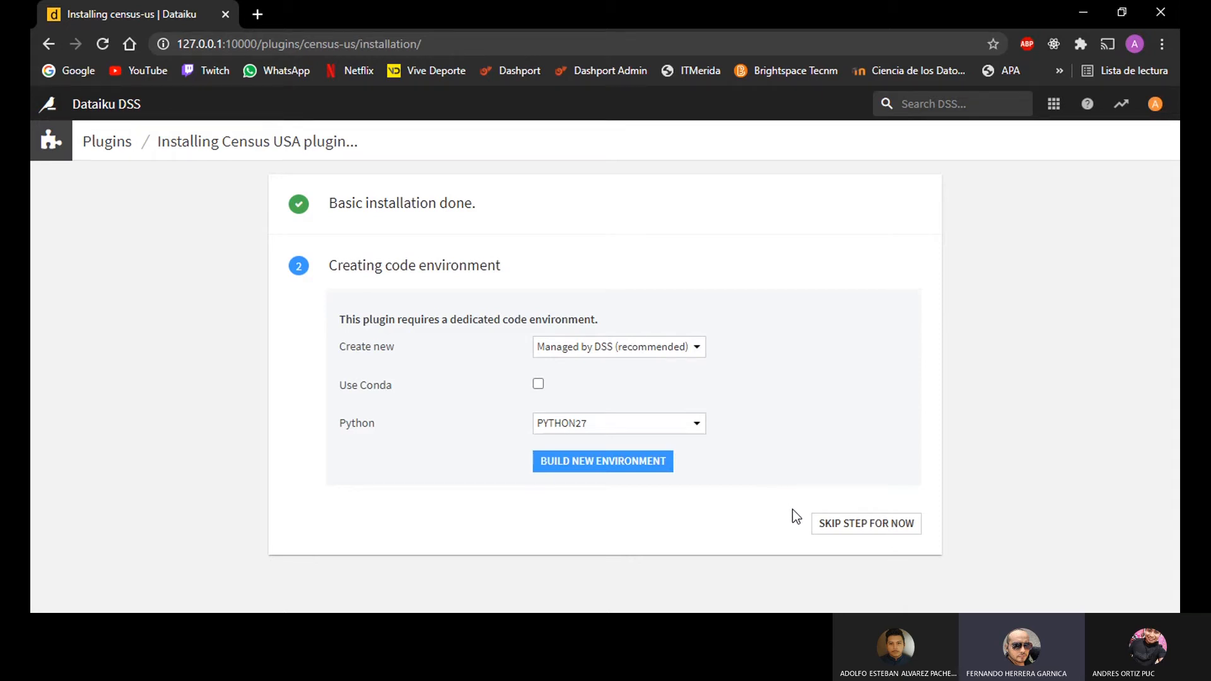
{"action": "left_click", "coordinate": [820, 523]}
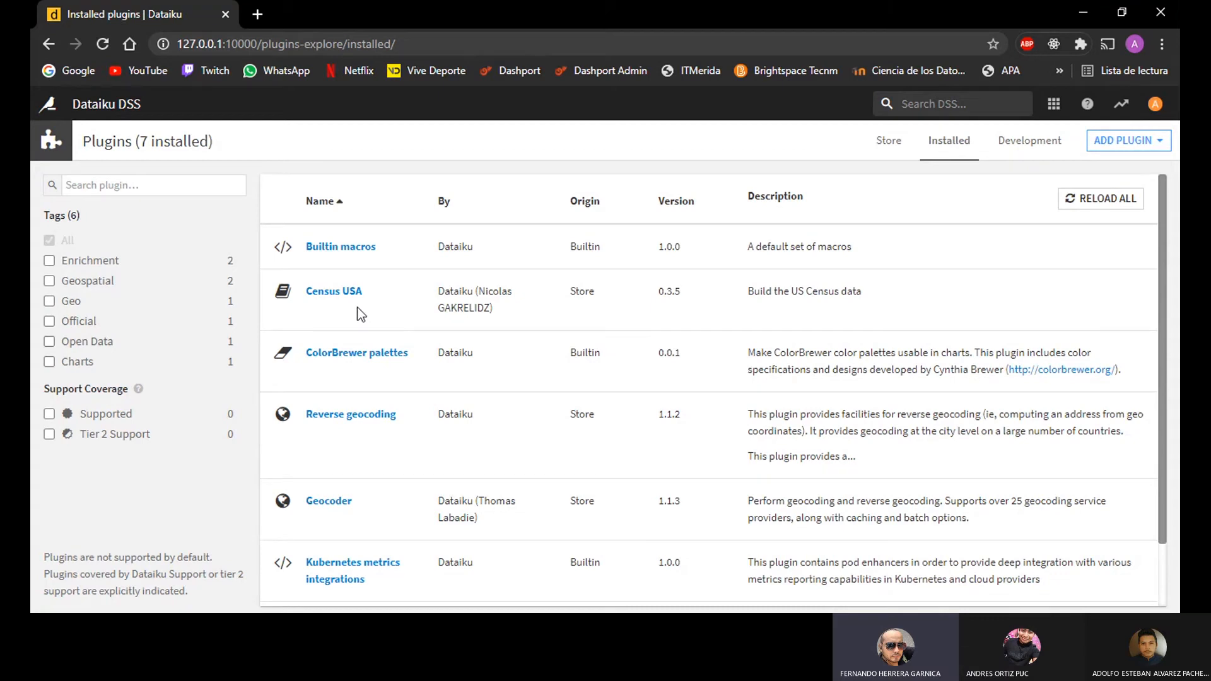
Step: Review the Census USA, Reverse geocoding and Geocoder entries in the list of installed plugins
{"action": "left_click_drag", "start_coordinate": [410, 413], "coordinate": [308, 418]}
{"action": "left_click_drag", "start_coordinate": [356, 500], "coordinate": [300, 496]}
{"action": "left_click", "coordinate": [388, 447]}
{"action": "left_click_drag", "start_coordinate": [380, 284], "coordinate": [311, 299]}
{"action": "left_click_drag", "start_coordinate": [396, 433], "coordinate": [285, 422]}
{"action": "left_click_drag", "start_coordinate": [365, 508], "coordinate": [303, 503]}
{"action": "left_click", "coordinate": [396, 500]}
Step: Create a new project from the Advanced Designer DSS tutorial Window Recipe (File-based Tutorial), starting from the home page
{"action": "left_click", "coordinate": [52, 111]}
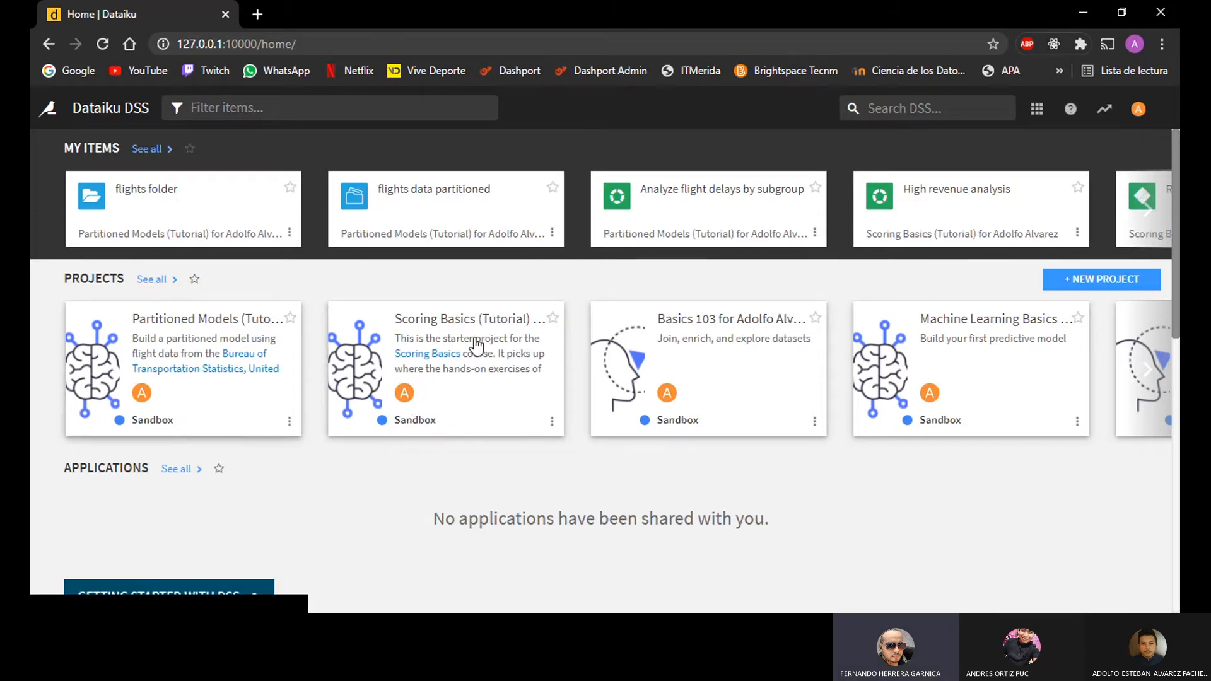
{"action": "left_click", "coordinate": [1090, 287]}
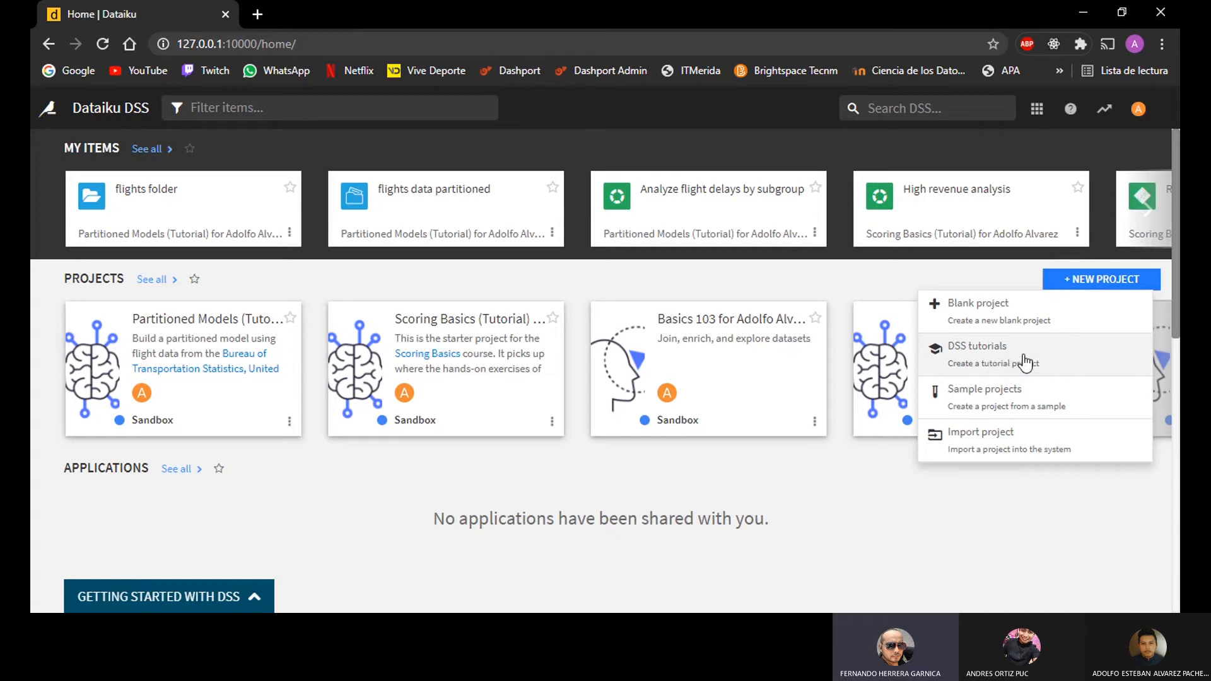
{"action": "left_click", "coordinate": [999, 364]}
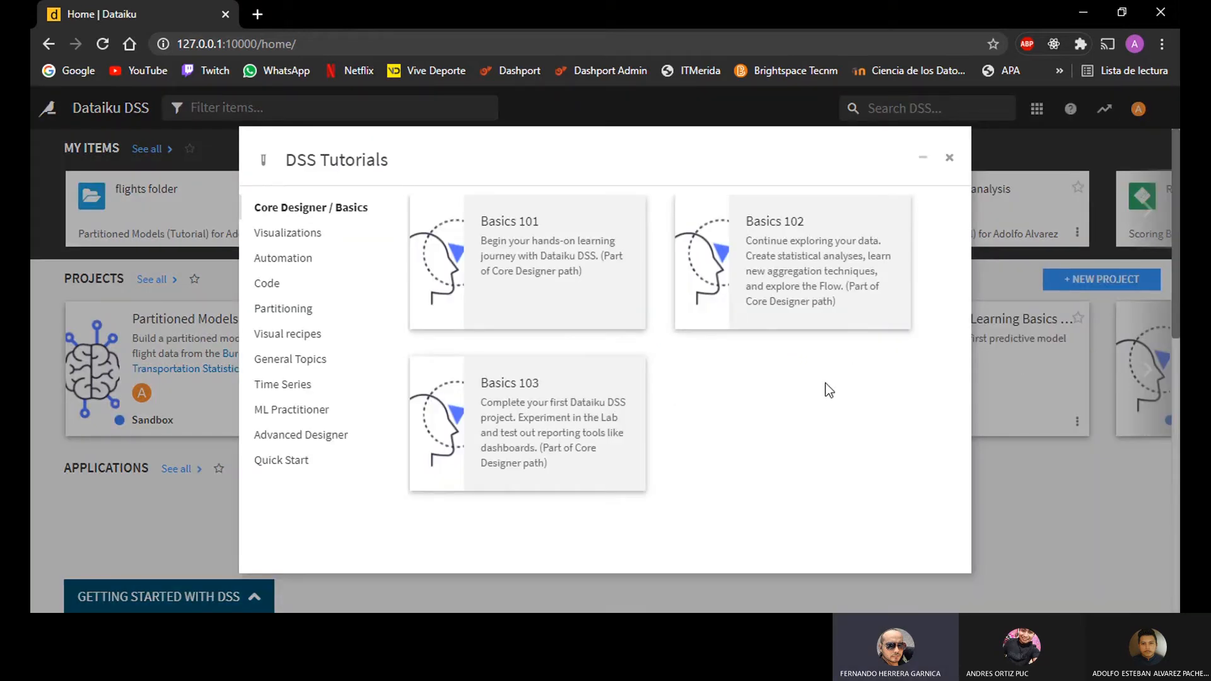
{"action": "left_click", "coordinate": [327, 443]}
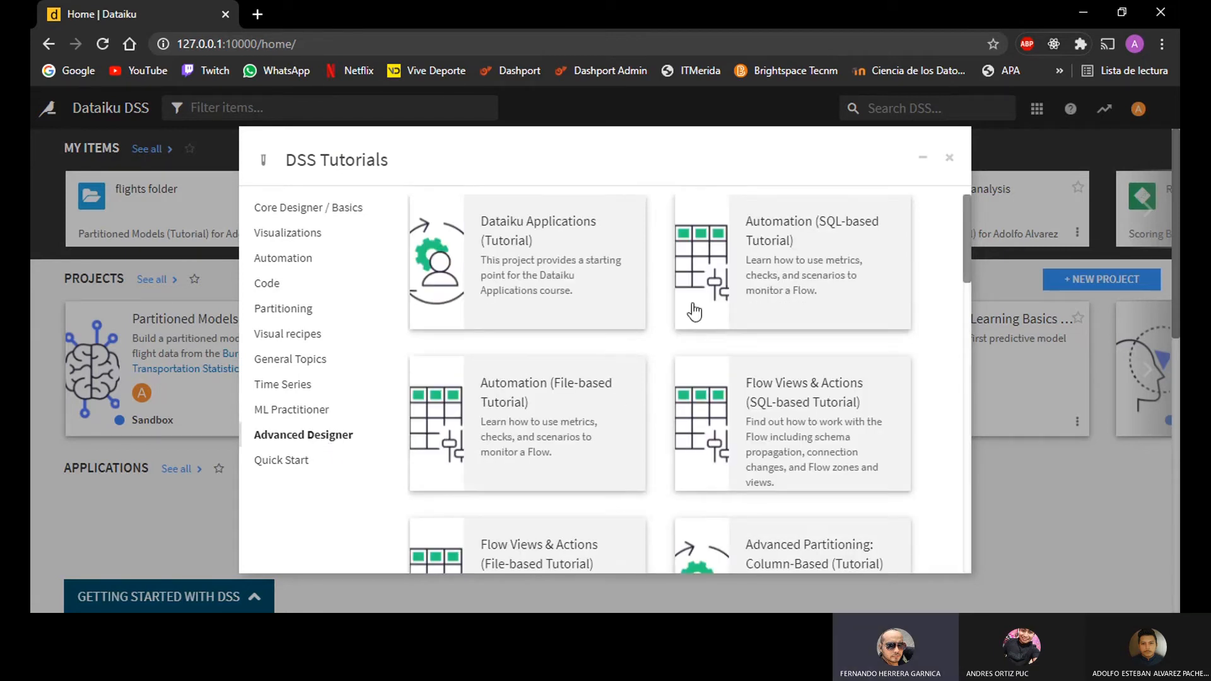
{"action": "scroll", "coordinate": [683, 338], "scroll_direction": "down", "scroll_amount": 10}
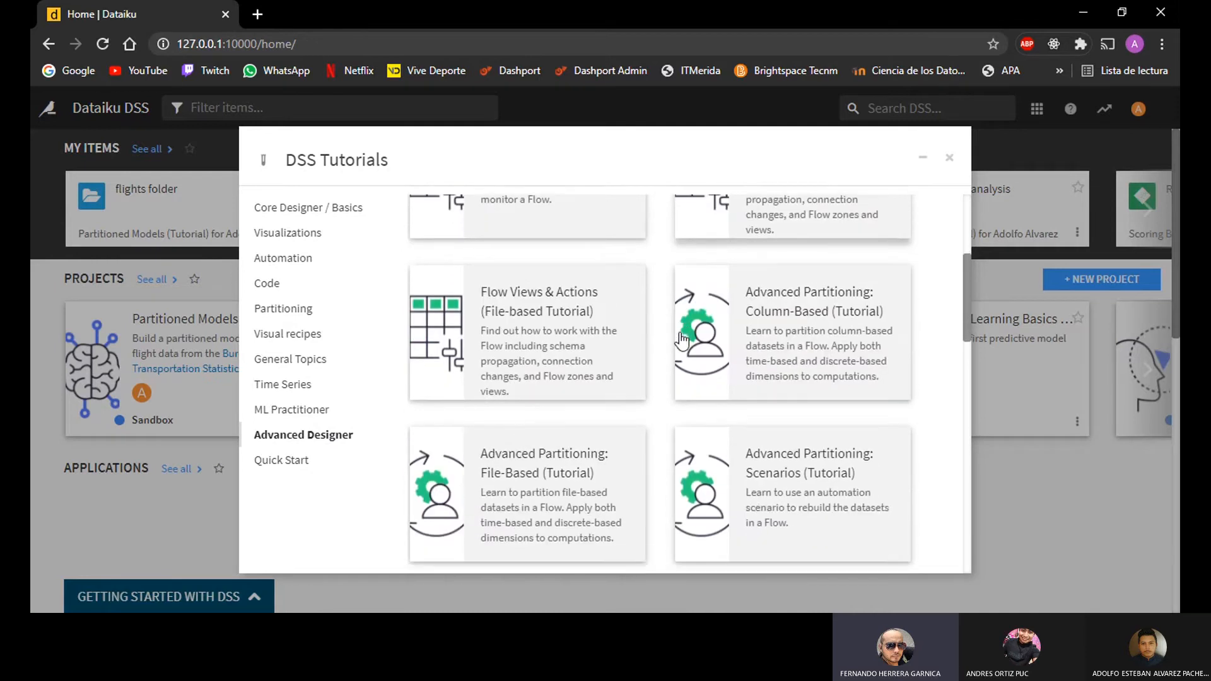
{"action": "scroll", "coordinate": [676, 344], "scroll_direction": "up", "scroll_amount": 2}
{"action": "scroll", "coordinate": [671, 350], "scroll_direction": "down", "scroll_amount": 4}
{"action": "scroll", "coordinate": [669, 351], "scroll_direction": "down", "scroll_amount": 3}
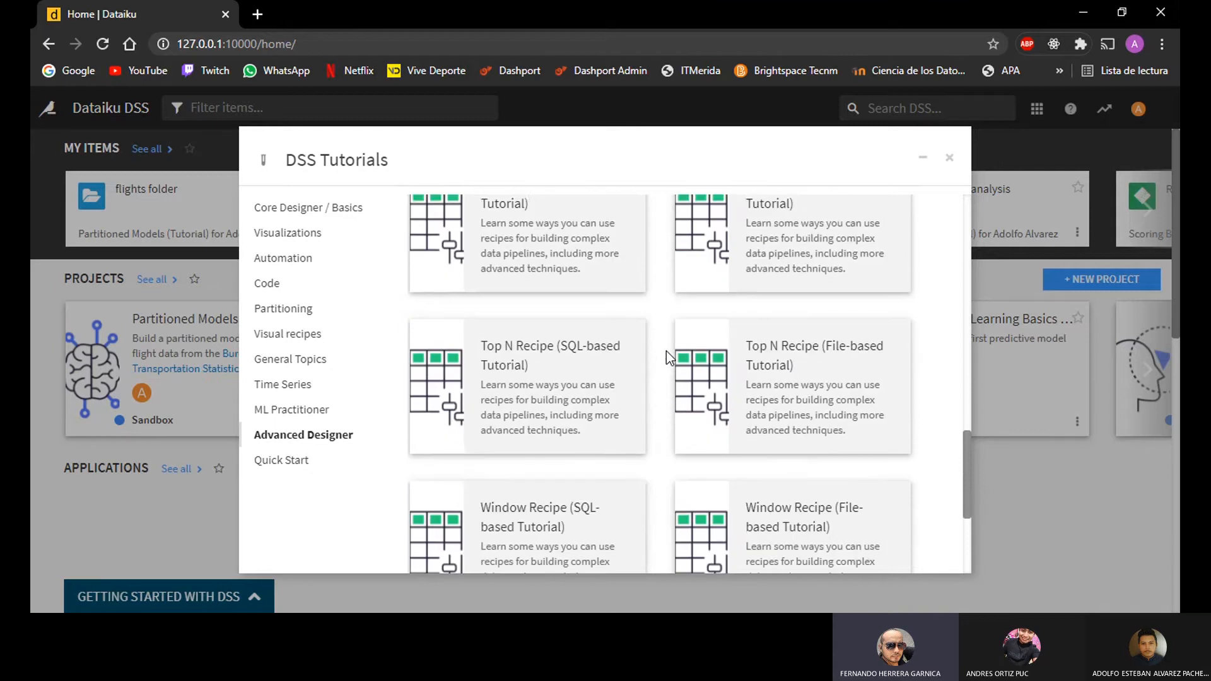
{"action": "scroll", "coordinate": [669, 356], "scroll_direction": "down", "scroll_amount": 2}
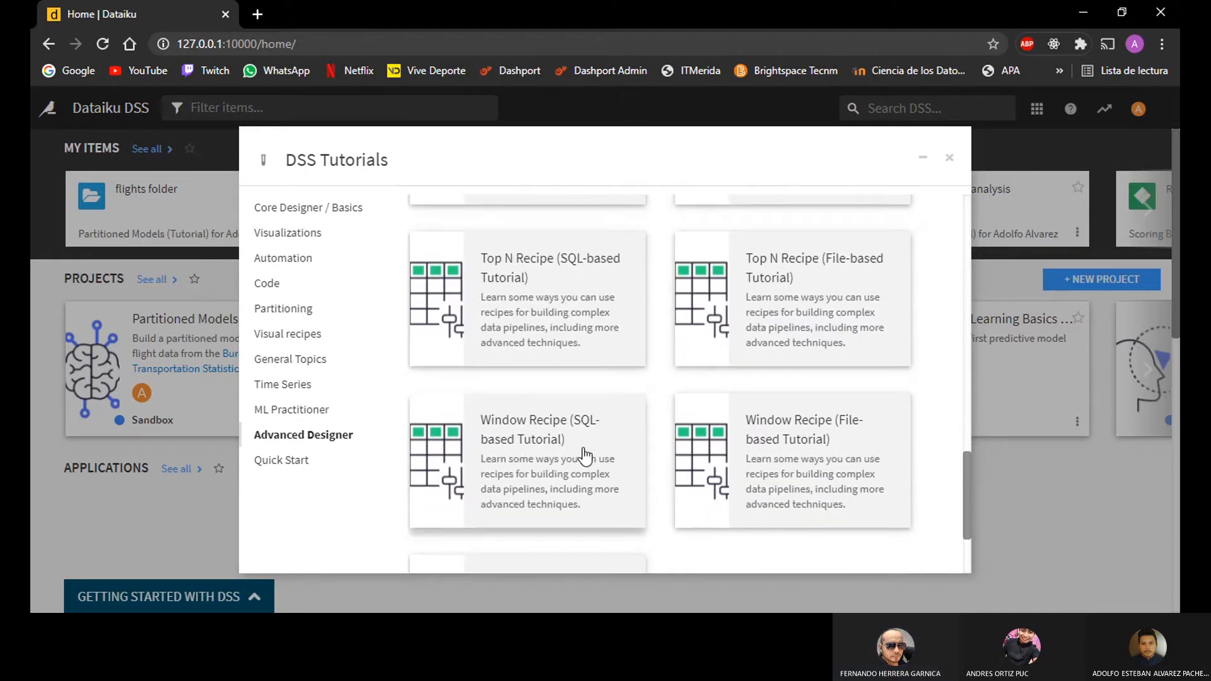
{"action": "scroll", "coordinate": [580, 441], "scroll_direction": "down", "scroll_amount": 2}
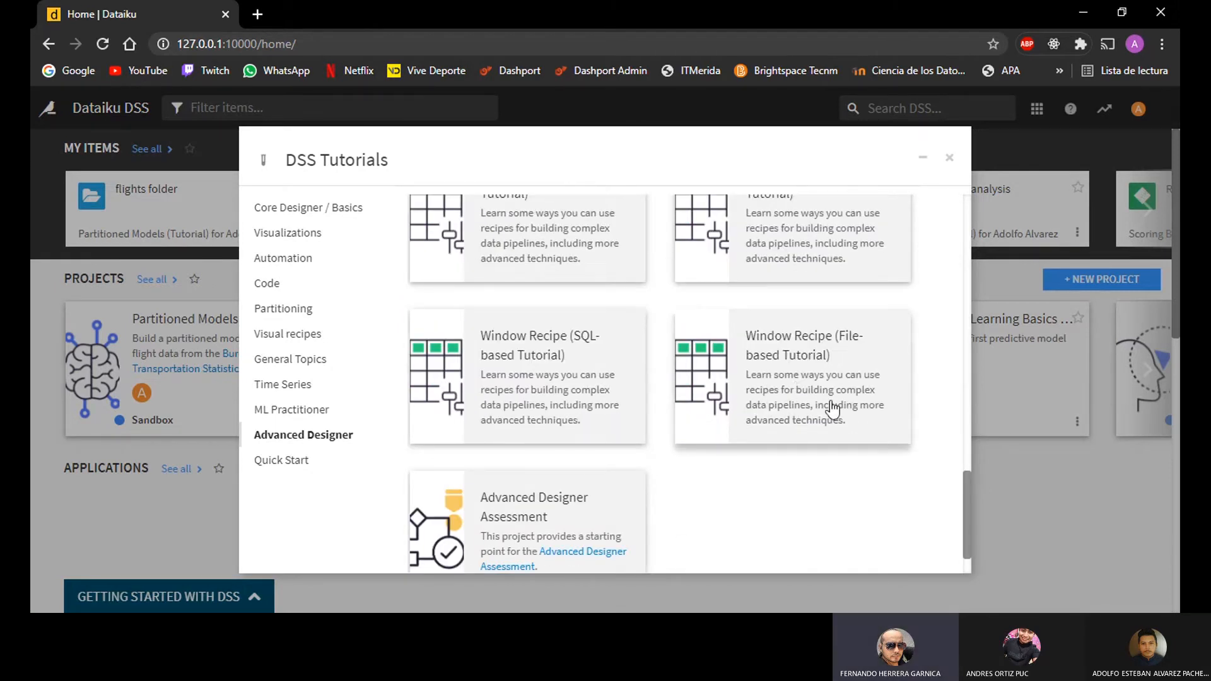
{"action": "left_click", "coordinate": [785, 358]}
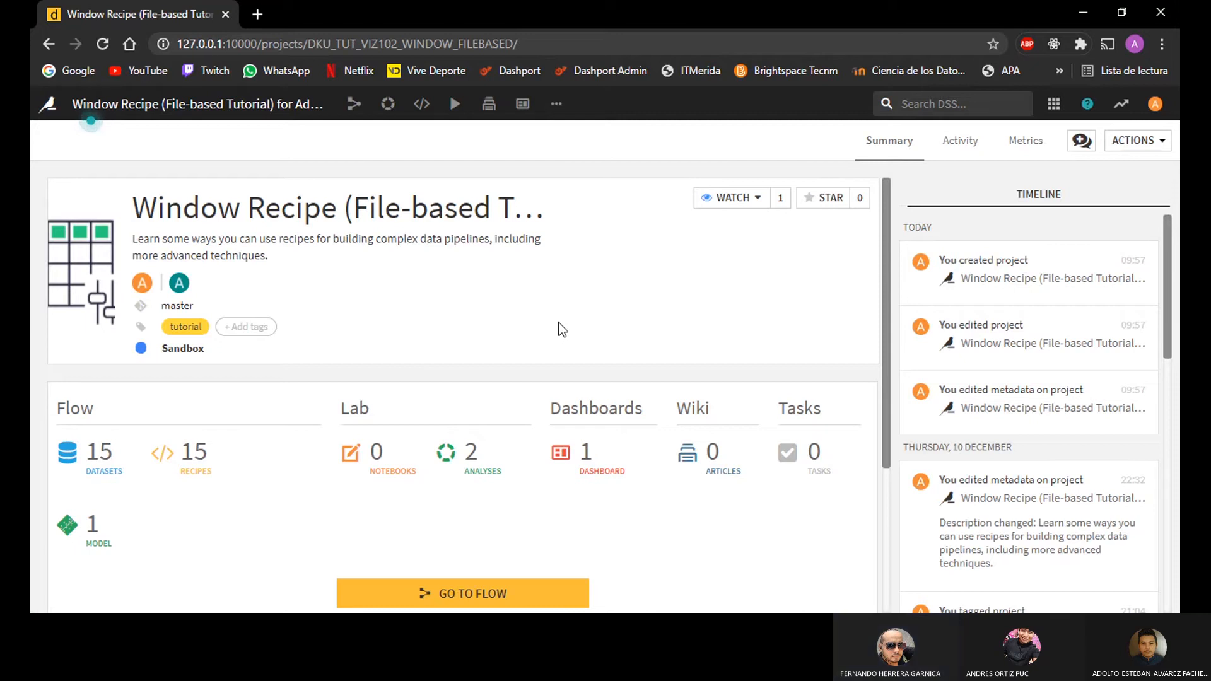
Step: Open the project's Flow and select the transactions_joined_prepared dataset
{"action": "left_click", "coordinate": [352, 104]}
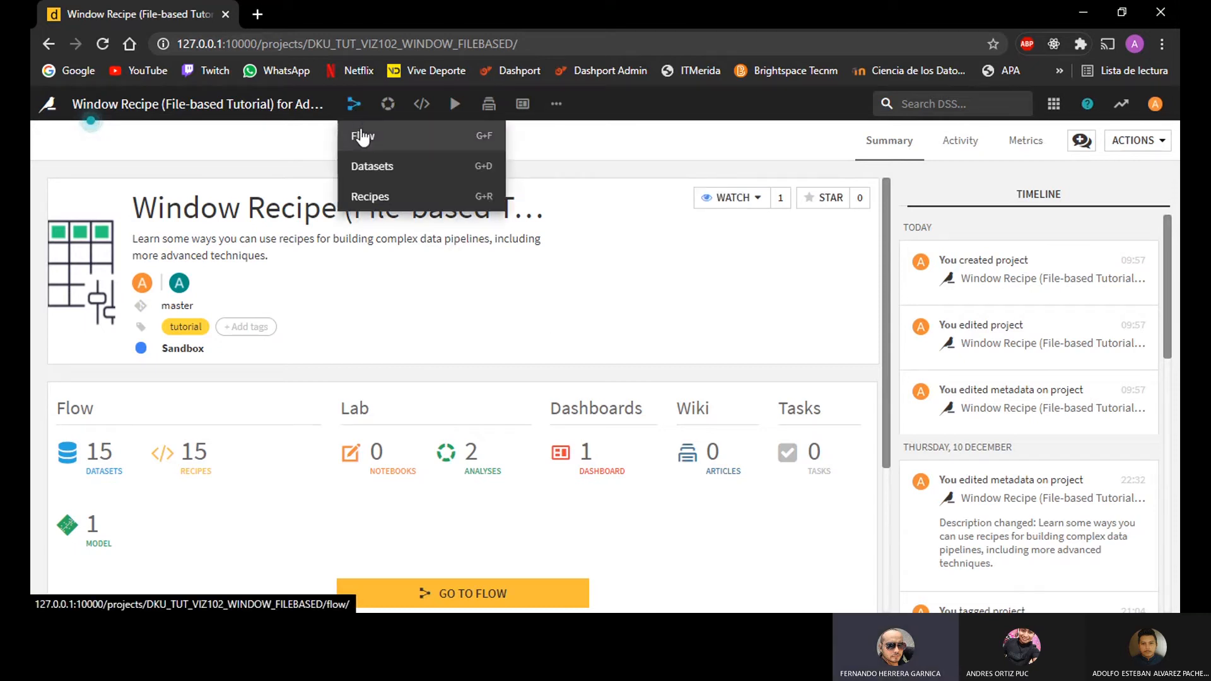
{"action": "left_click", "coordinate": [369, 139]}
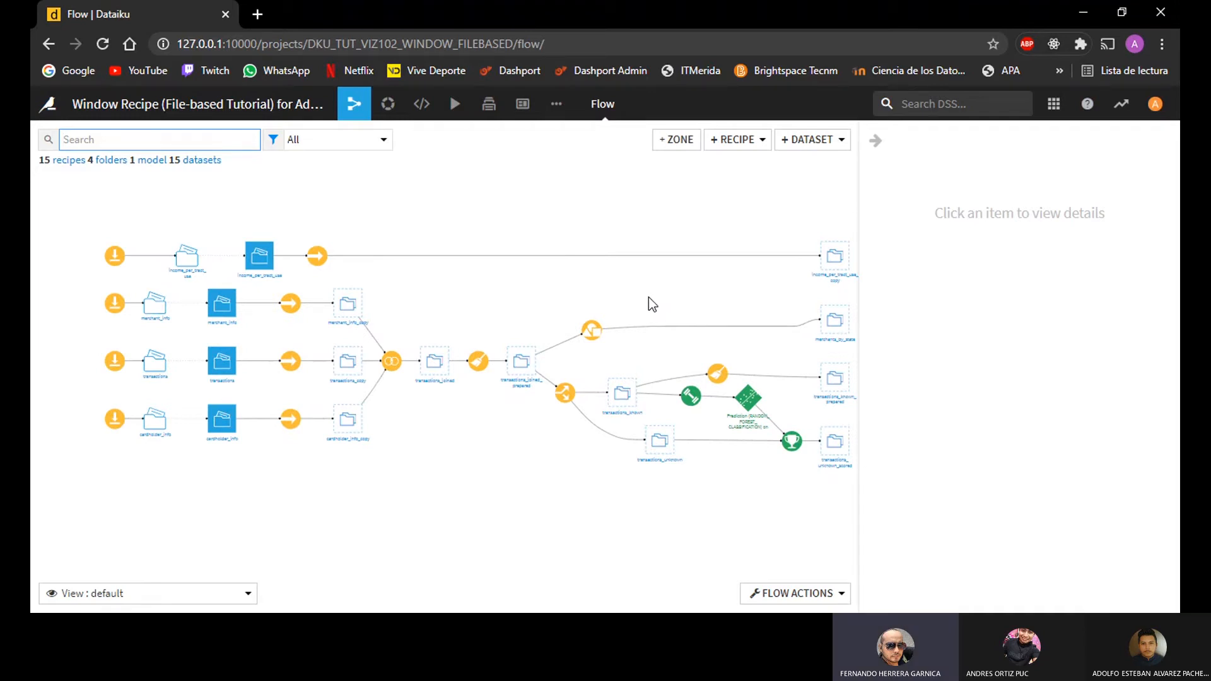
{"action": "scroll", "coordinate": [651, 298], "scroll_direction": "up", "scroll_amount": 2}
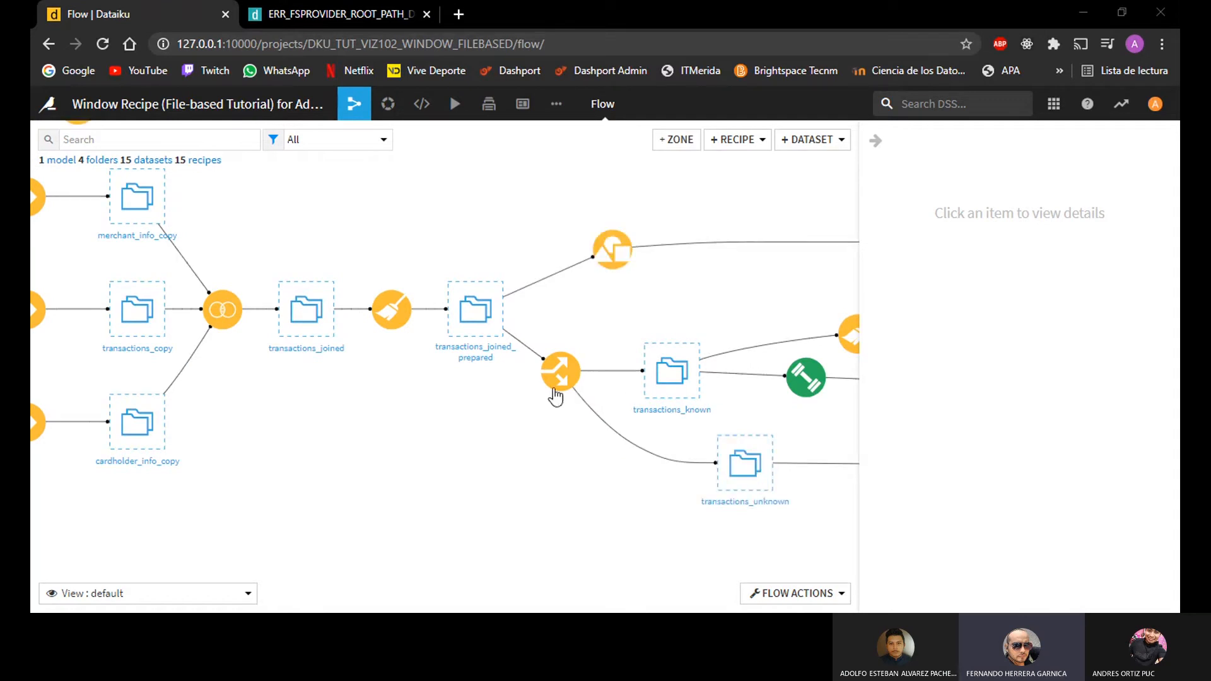
{"action": "left_click", "coordinate": [465, 357]}
Step: Preview a build of the whole flow with dependency handling set to Build required dependencies
{"action": "left_click", "coordinate": [792, 599]}
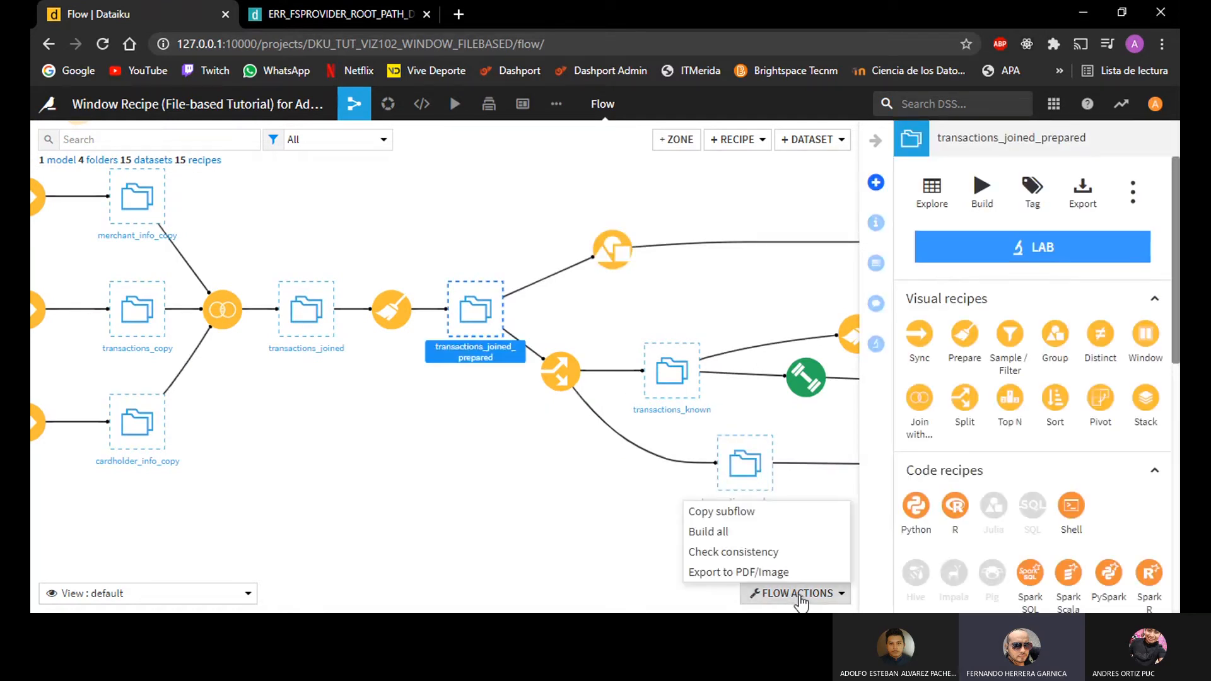
{"action": "left_click", "coordinate": [720, 536]}
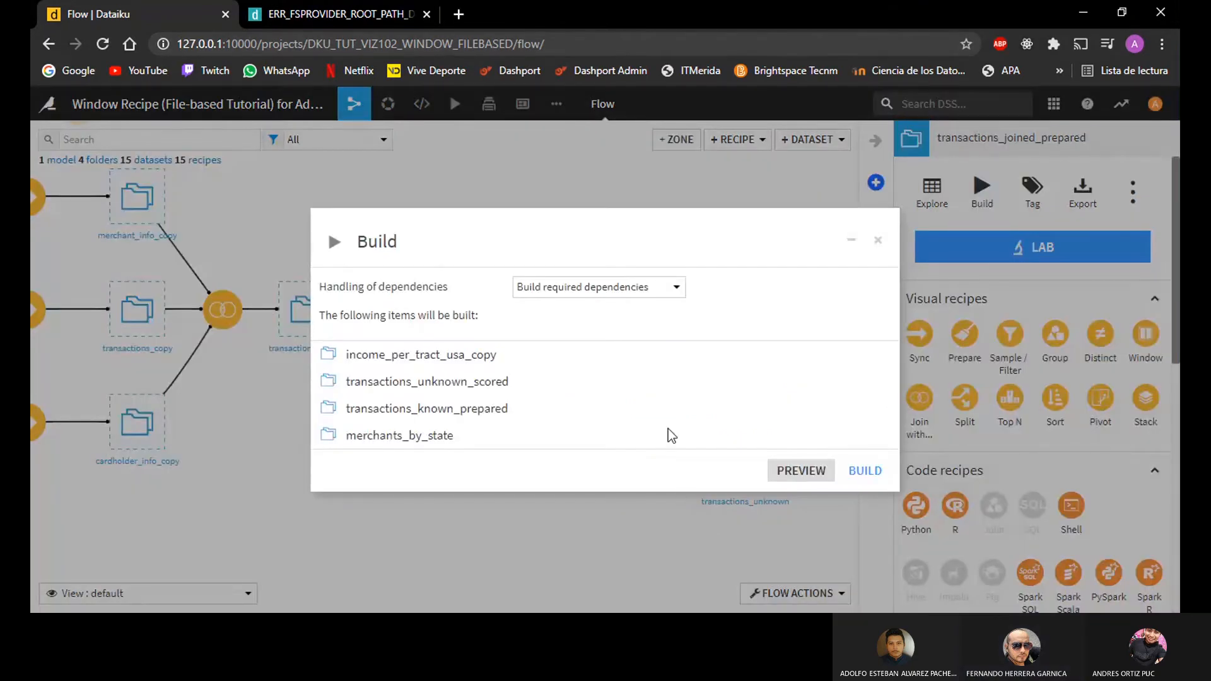
{"action": "left_click", "coordinate": [617, 291]}
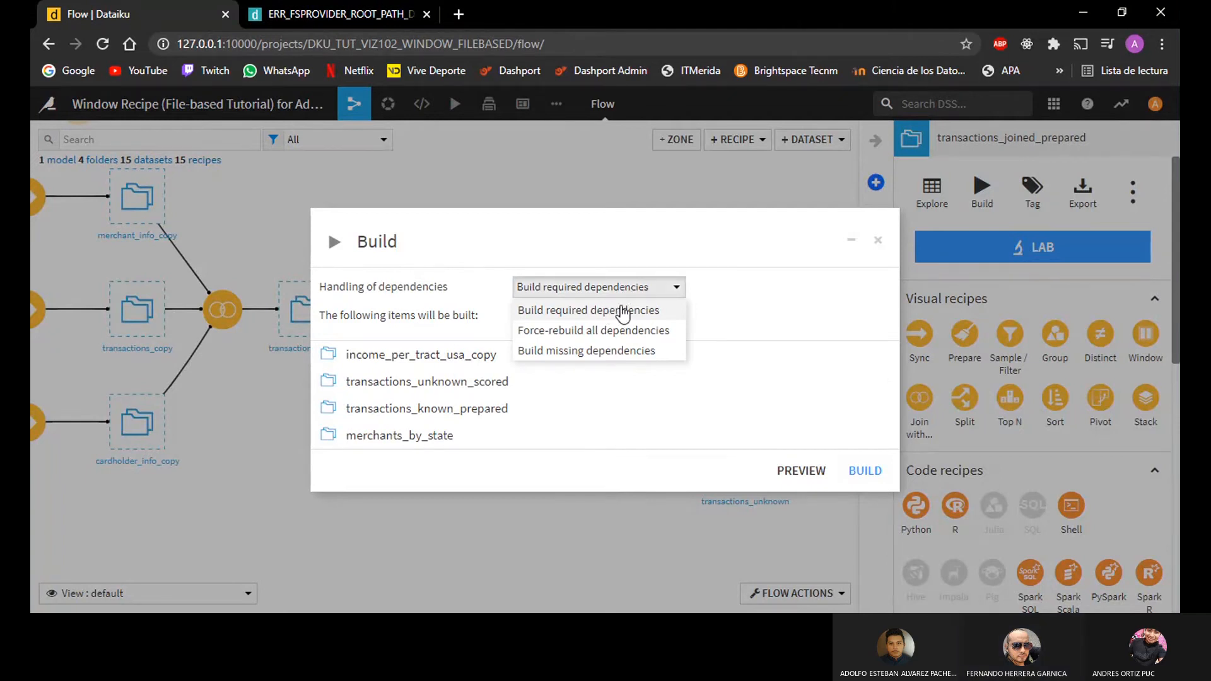
{"action": "left_click", "coordinate": [609, 312]}
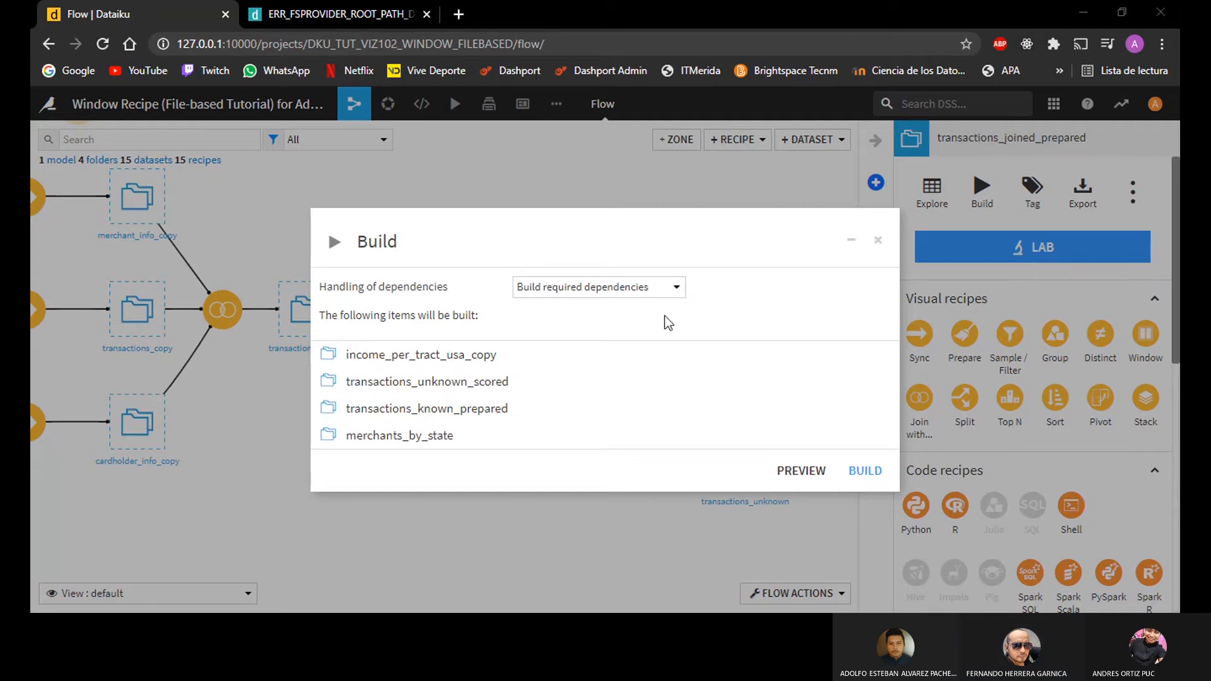
{"action": "left_click", "coordinate": [783, 471]}
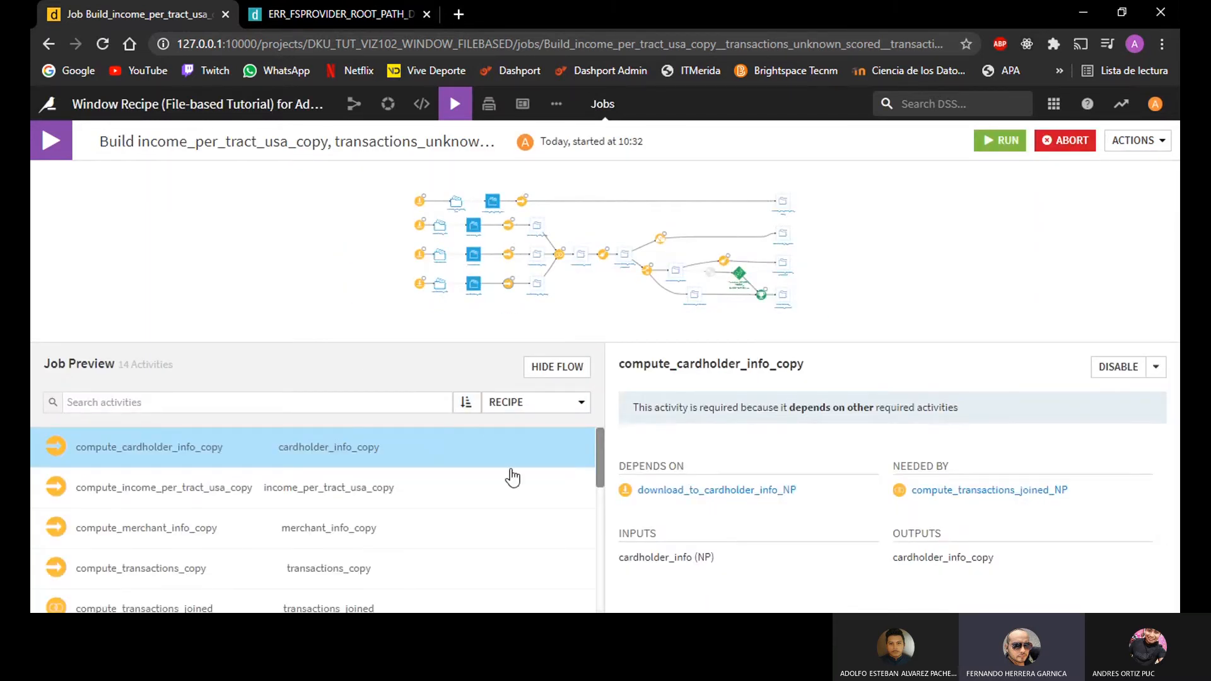
Step: Review the activities in the job preview and run the build job
{"action": "scroll", "coordinate": [547, 505], "scroll_direction": "down", "scroll_amount": 3}
{"action": "scroll", "coordinate": [546, 505], "scroll_direction": "up", "scroll_amount": 3}
{"action": "scroll", "coordinate": [542, 510], "scroll_direction": "down", "scroll_amount": 5}
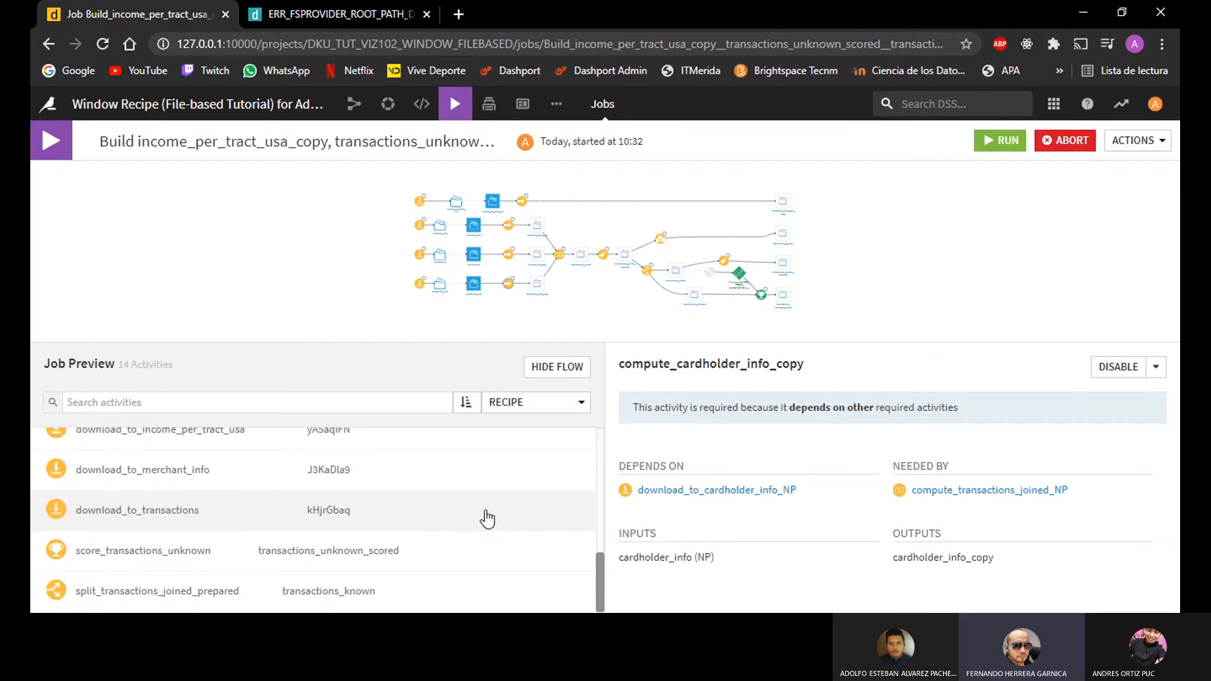
{"action": "scroll", "coordinate": [109, 590], "scroll_direction": "up", "scroll_amount": 5}
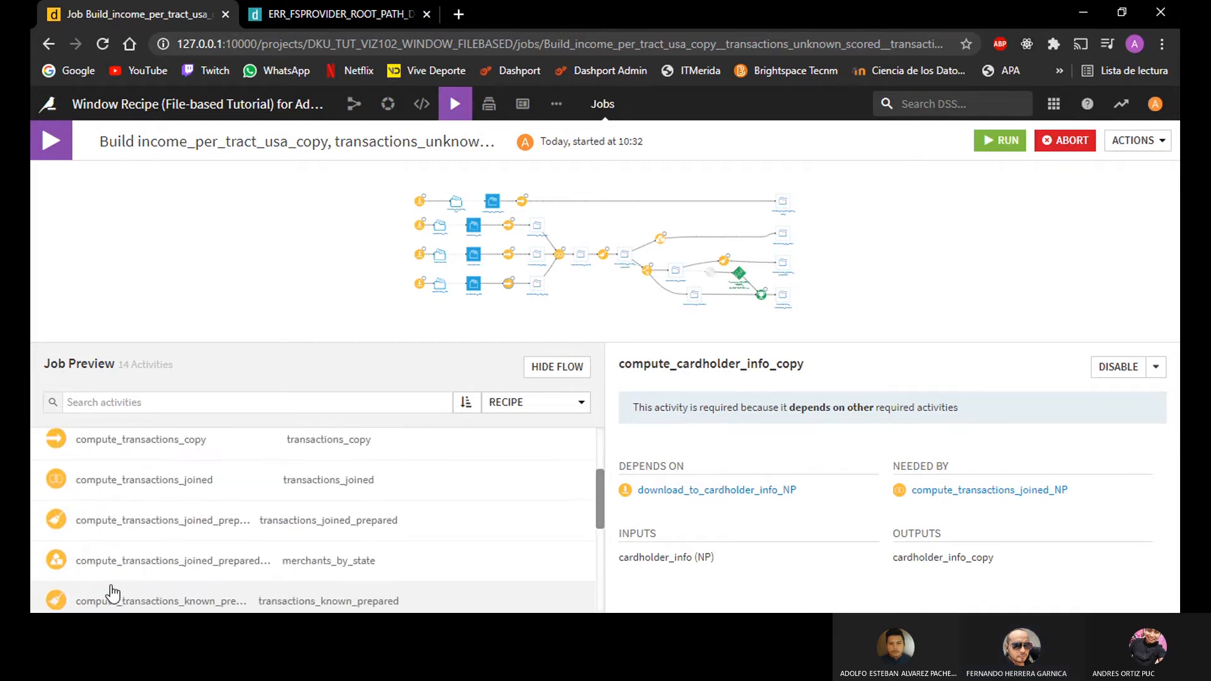
{"action": "scroll", "coordinate": [113, 593], "scroll_direction": "up", "scroll_amount": 3}
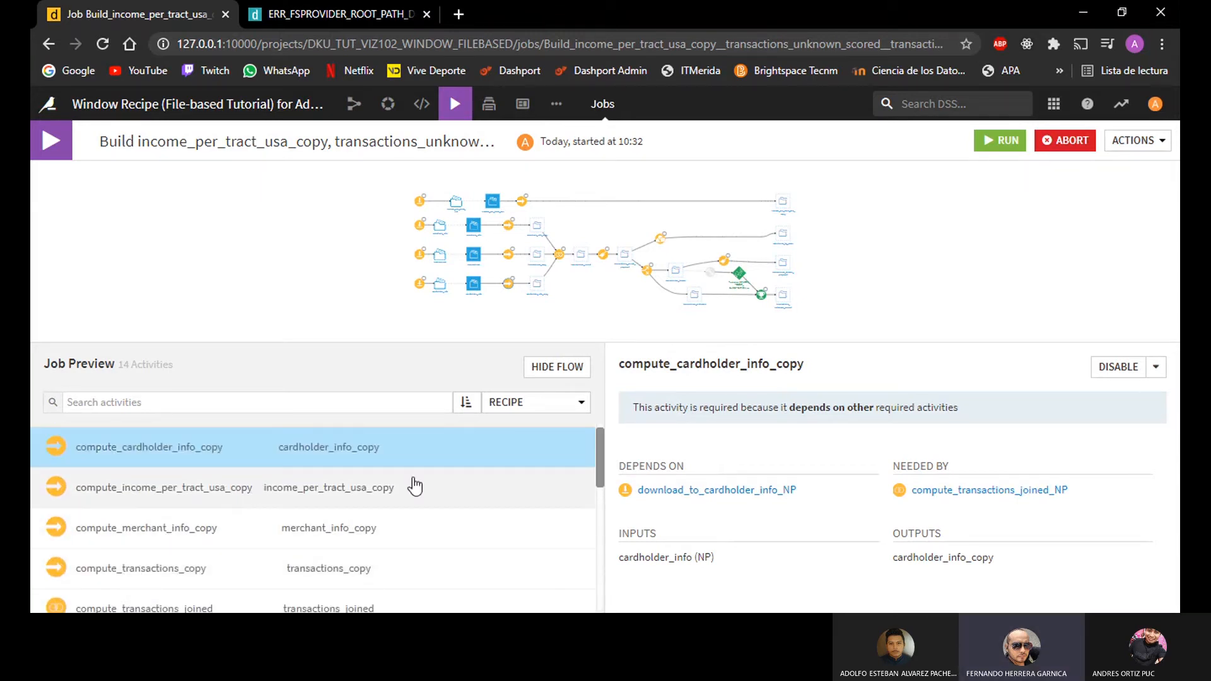
{"action": "left_click", "coordinate": [995, 143]}
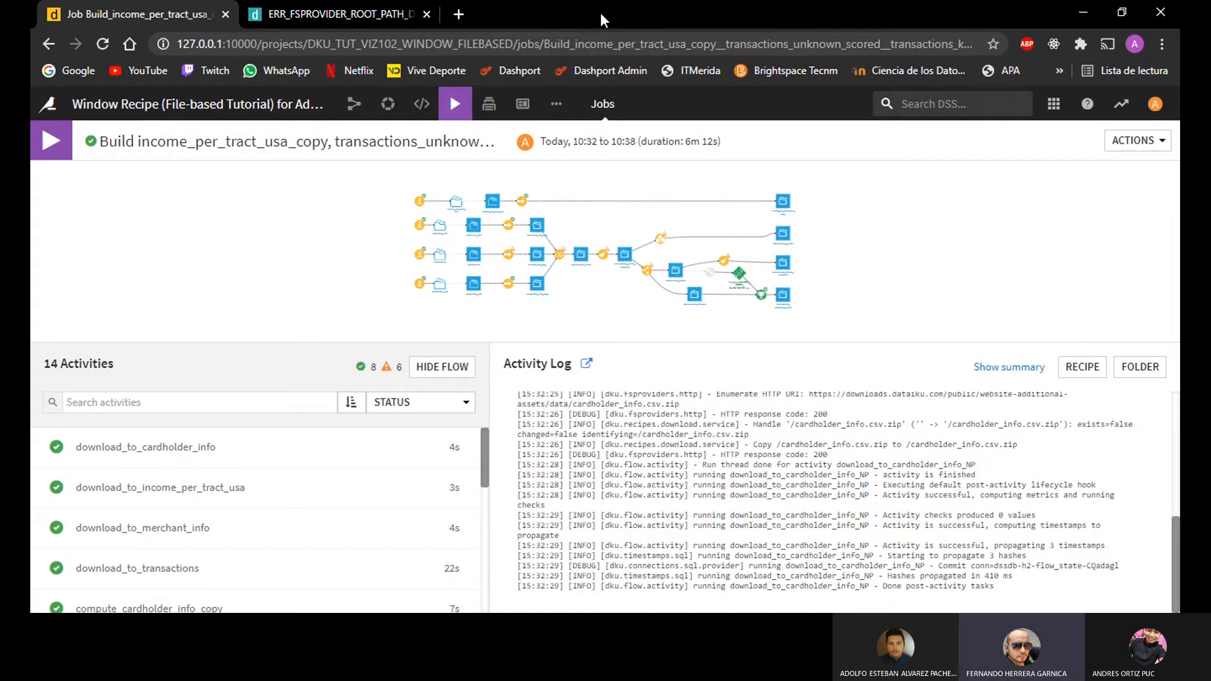
Step: Return to the project's Flow and open the transactions_joined_prepared dataset for exploration
{"action": "mouse_move", "coordinate": [354, 104]}
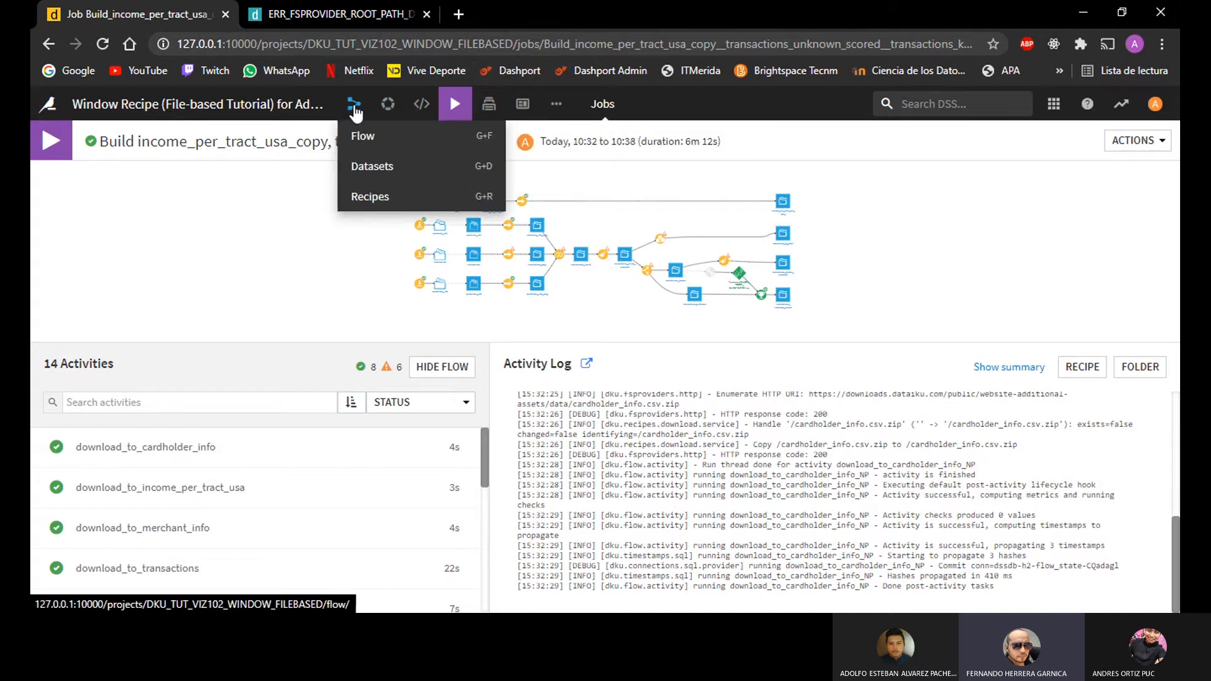
{"action": "left_click", "coordinate": [365, 138]}
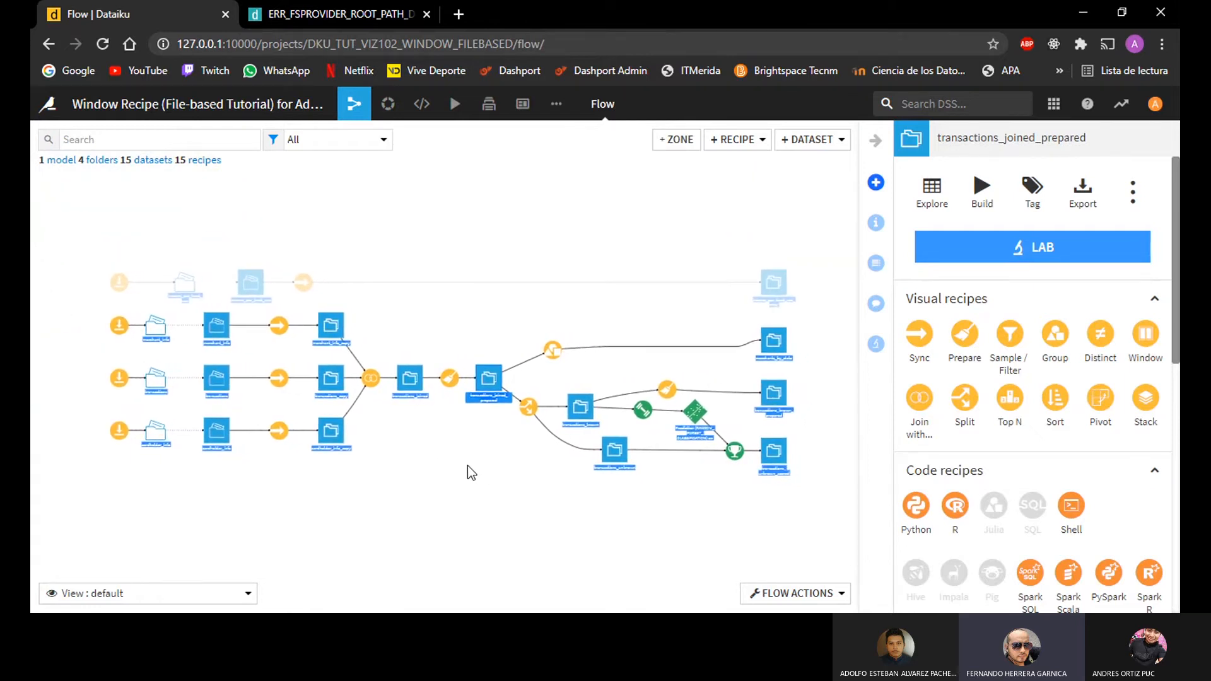
{"action": "scroll", "coordinate": [455, 442], "scroll_direction": "up", "scroll_amount": 2}
{"action": "left_click", "coordinate": [458, 437]}
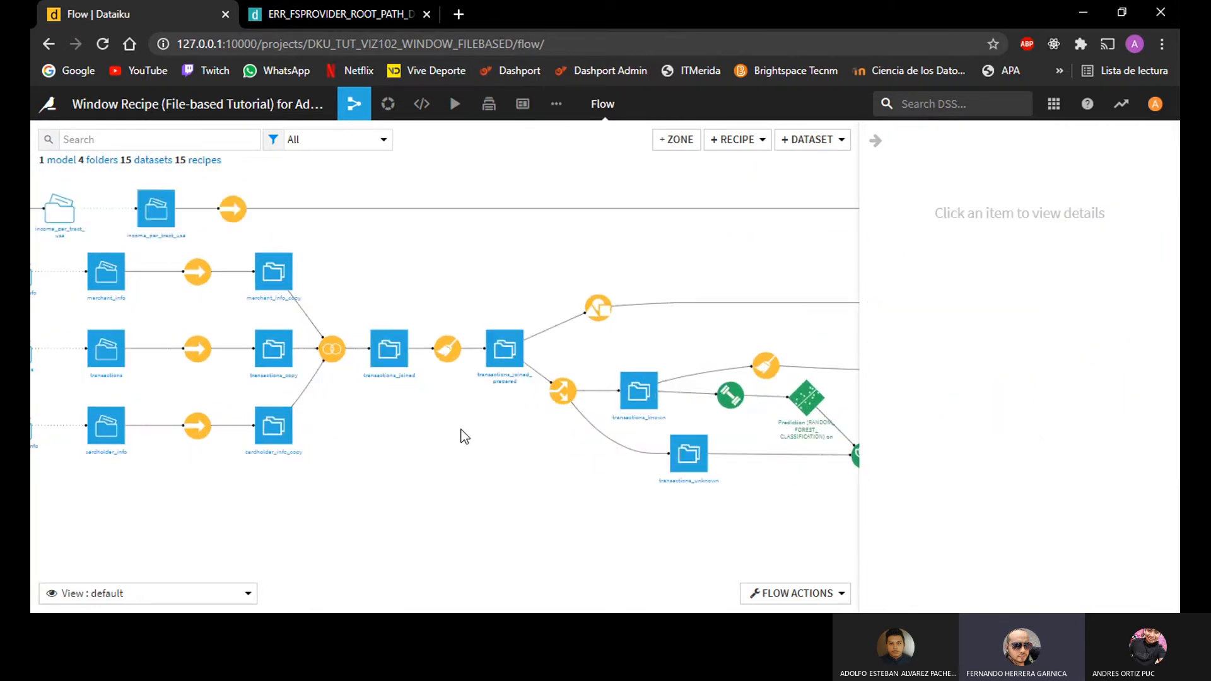
{"action": "left_click", "coordinate": [505, 394]}
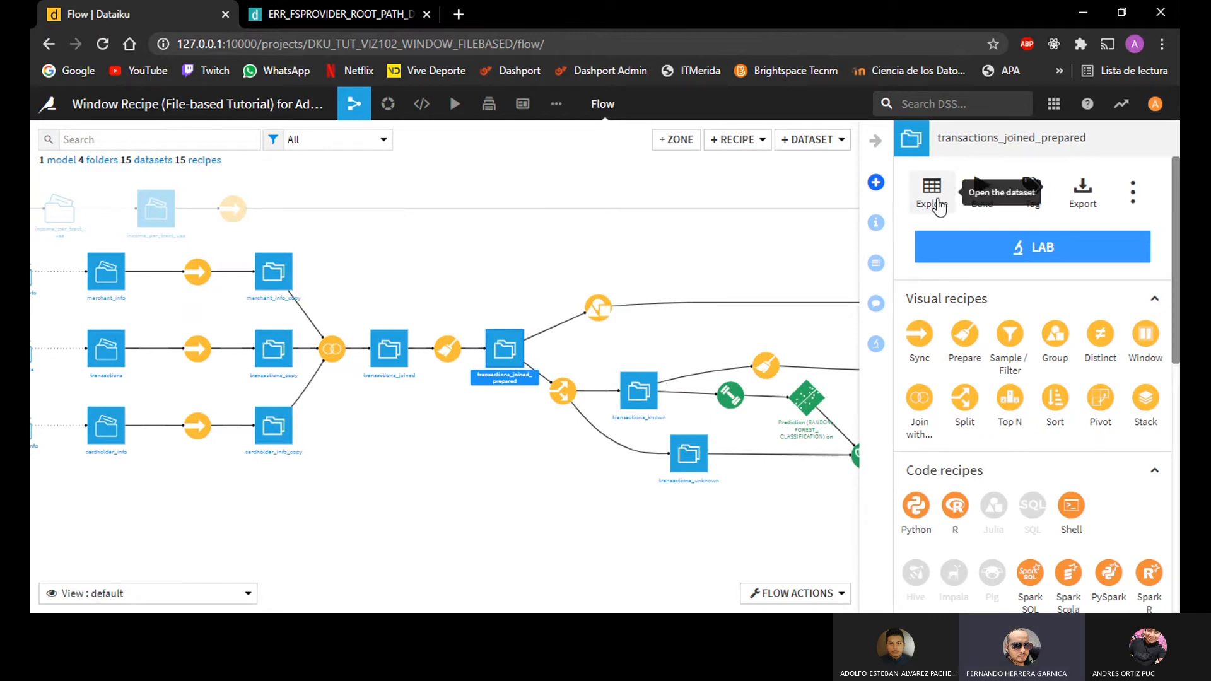
{"action": "double_click", "coordinate": [485, 353]}
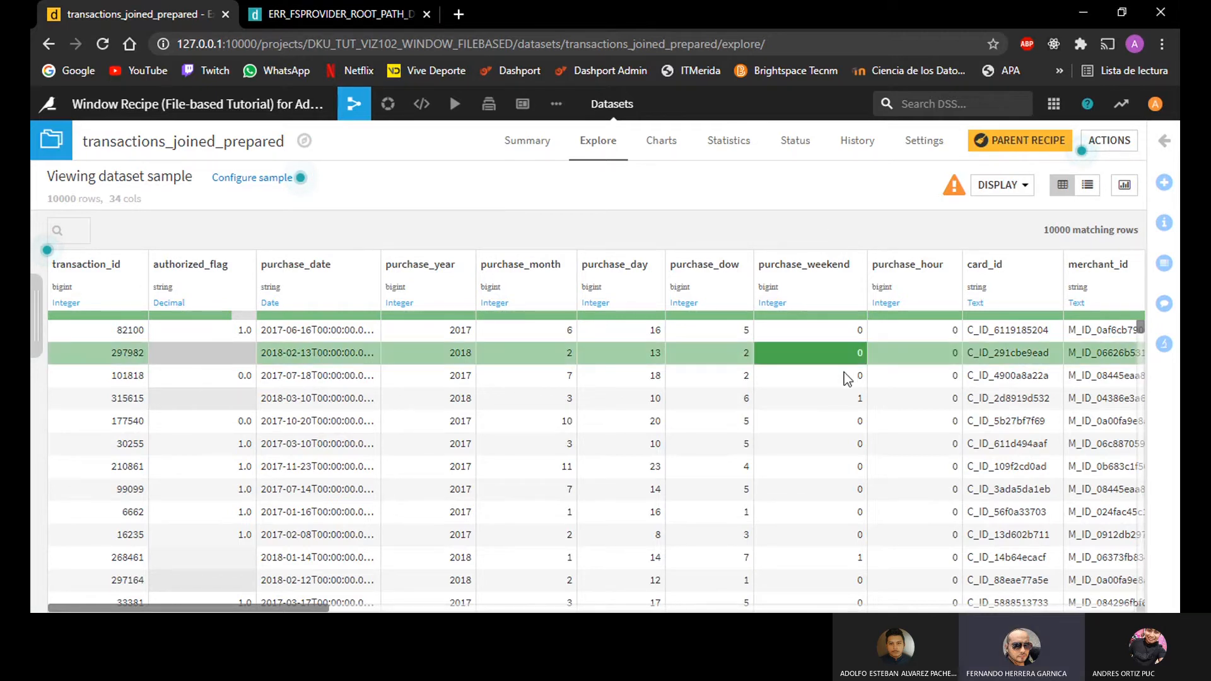
Step: Examine the columns of the transactions_joined_prepared sample, from the transaction and purchase date fields to the merchant fields
{"action": "scroll", "coordinate": [808, 398], "scroll_direction": "right", "scroll_amount": 3}
{"action": "scroll", "coordinate": [808, 398], "scroll_direction": "right", "scroll_amount": 4}
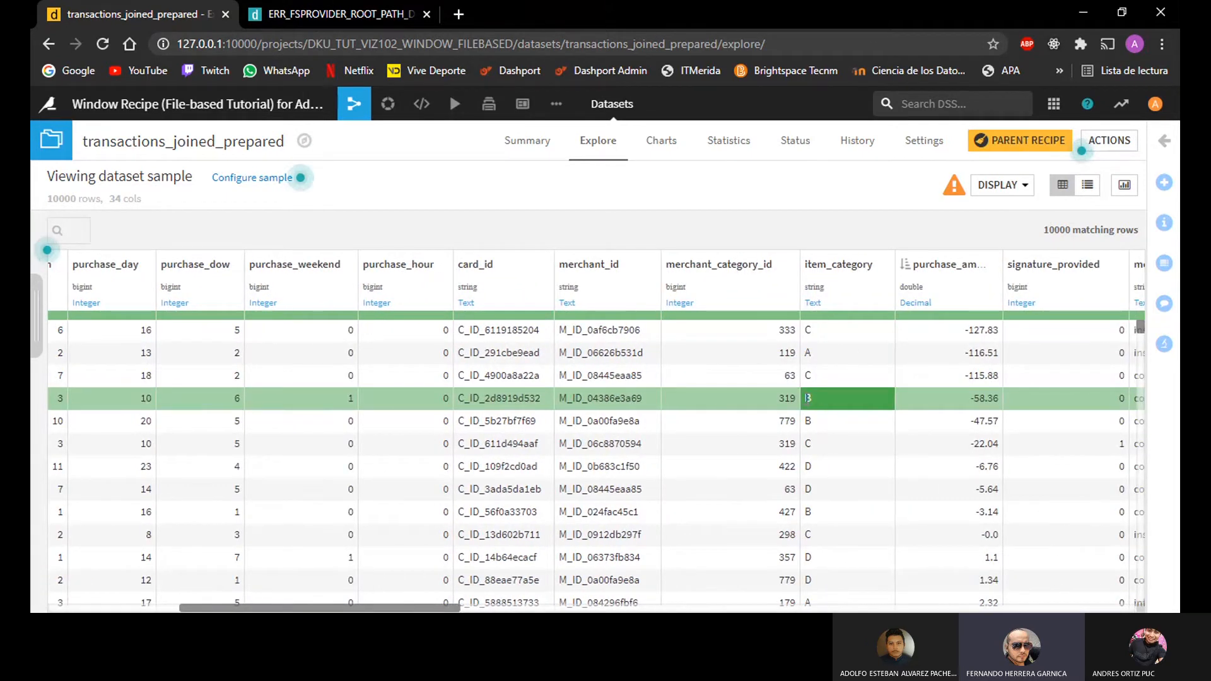
{"action": "scroll", "coordinate": [808, 398], "scroll_direction": "right", "scroll_amount": 2}
{"action": "scroll", "coordinate": [805, 401], "scroll_direction": "right", "scroll_amount": 2}
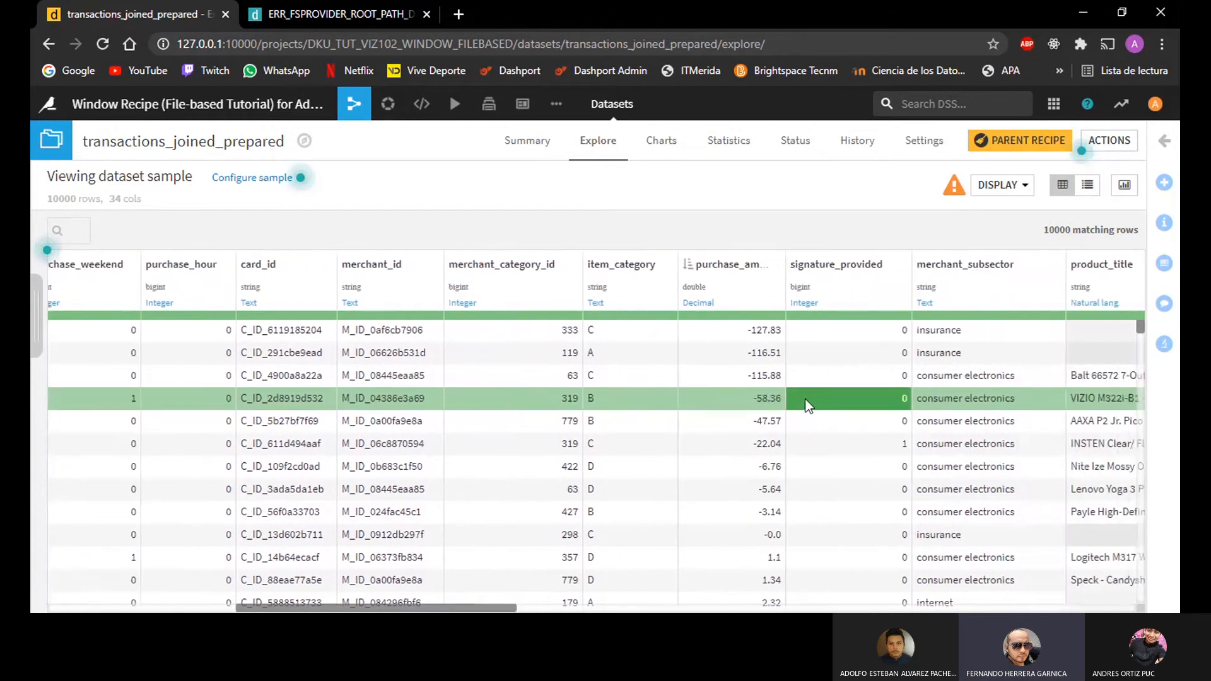
{"action": "scroll", "coordinate": [801, 398], "scroll_direction": "left", "scroll_amount": 10}
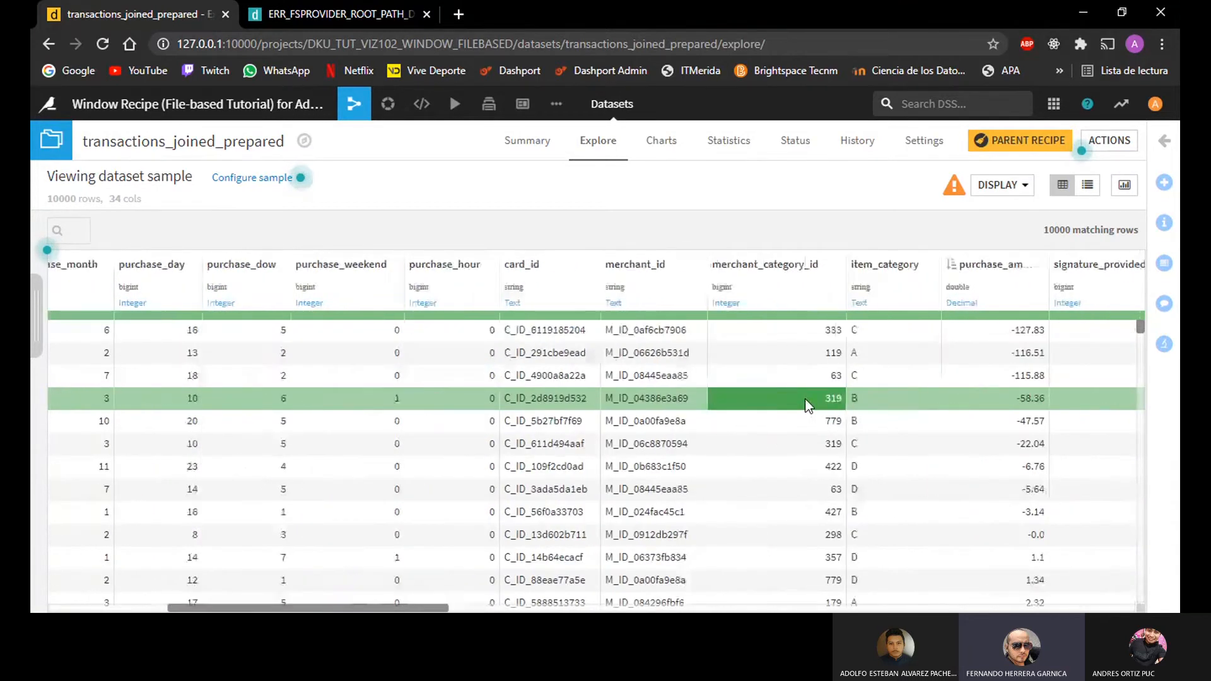
{"action": "scroll", "coordinate": [807, 398], "scroll_direction": "left", "scroll_amount": 5}
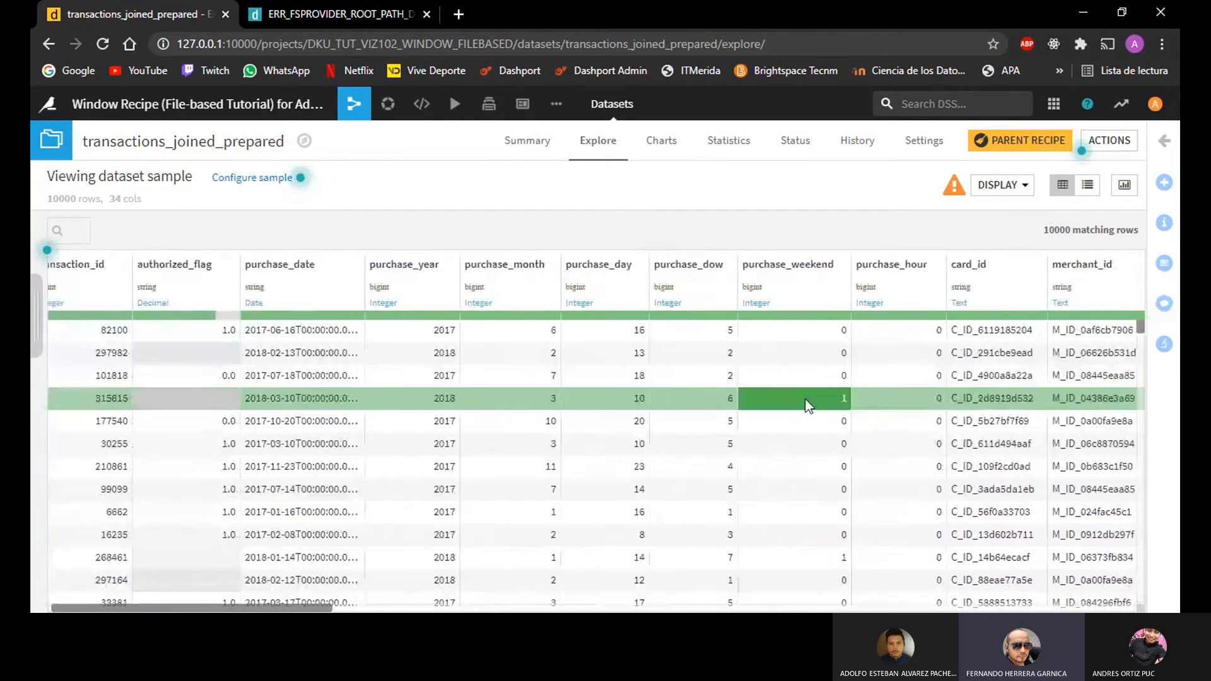
{"action": "scroll", "coordinate": [807, 404], "scroll_direction": "right", "scroll_amount": 6}
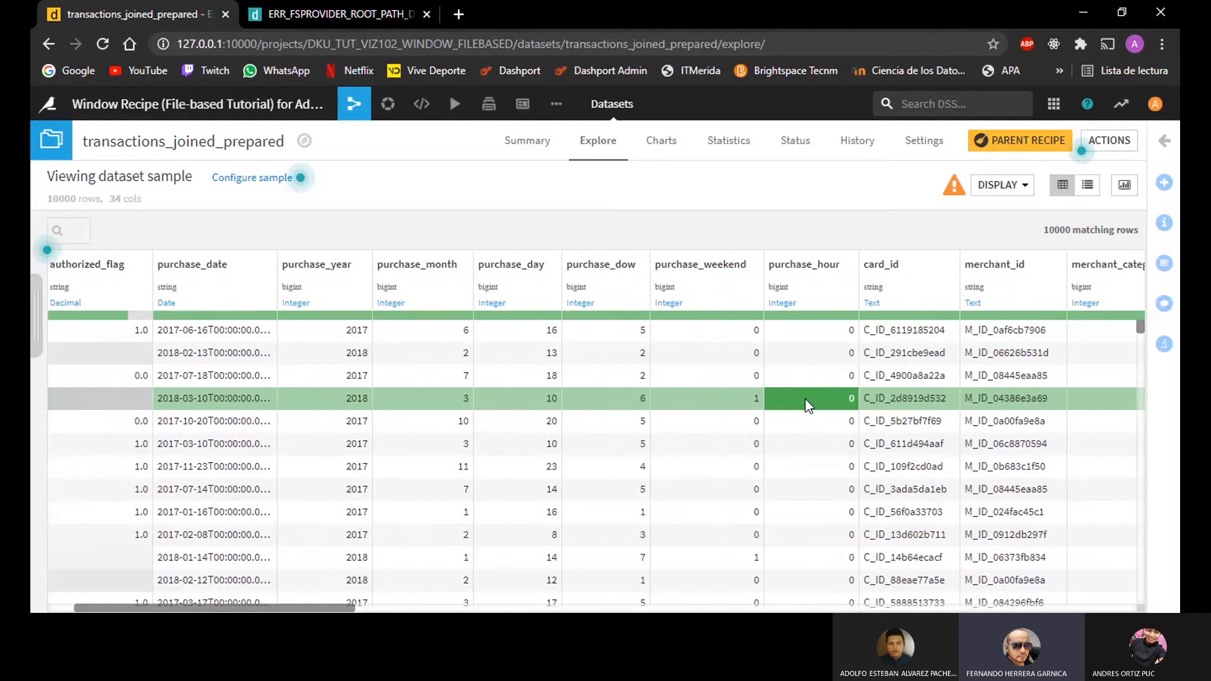
Step: Widen the purchase_amount column enough to show its full name
{"action": "scroll", "coordinate": [808, 404], "scroll_direction": "right", "scroll_amount": 2}
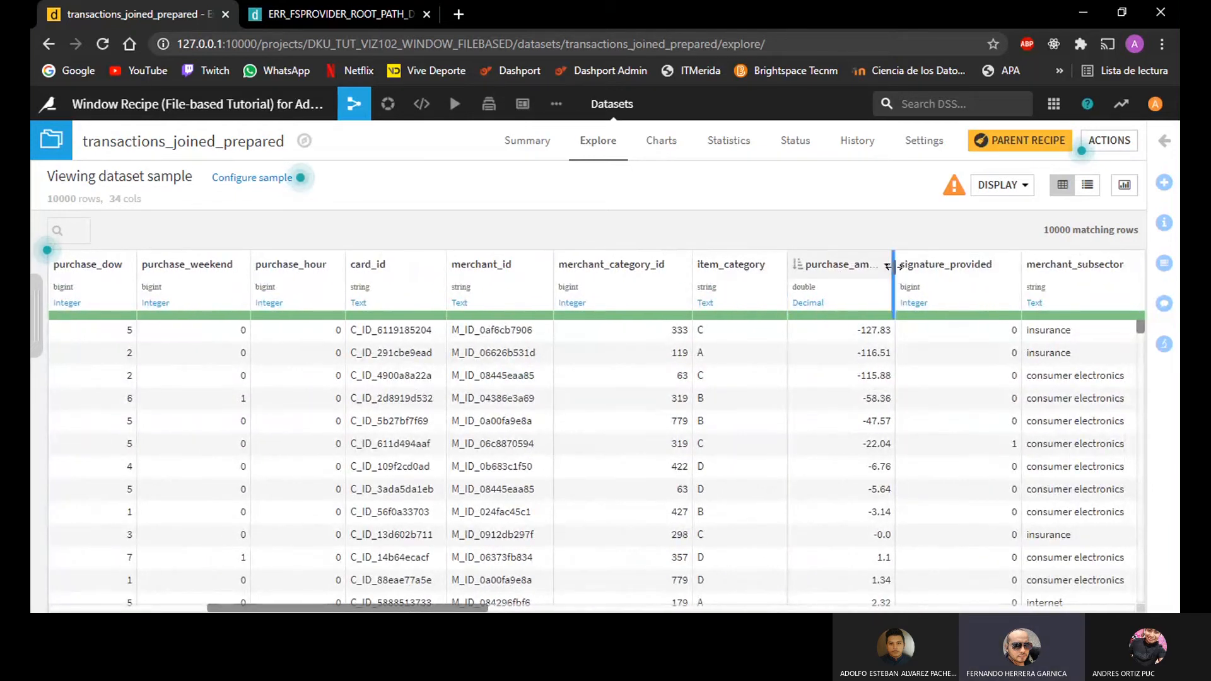
{"action": "left_click_drag", "start_coordinate": [895, 266], "coordinate": [892, 267]}
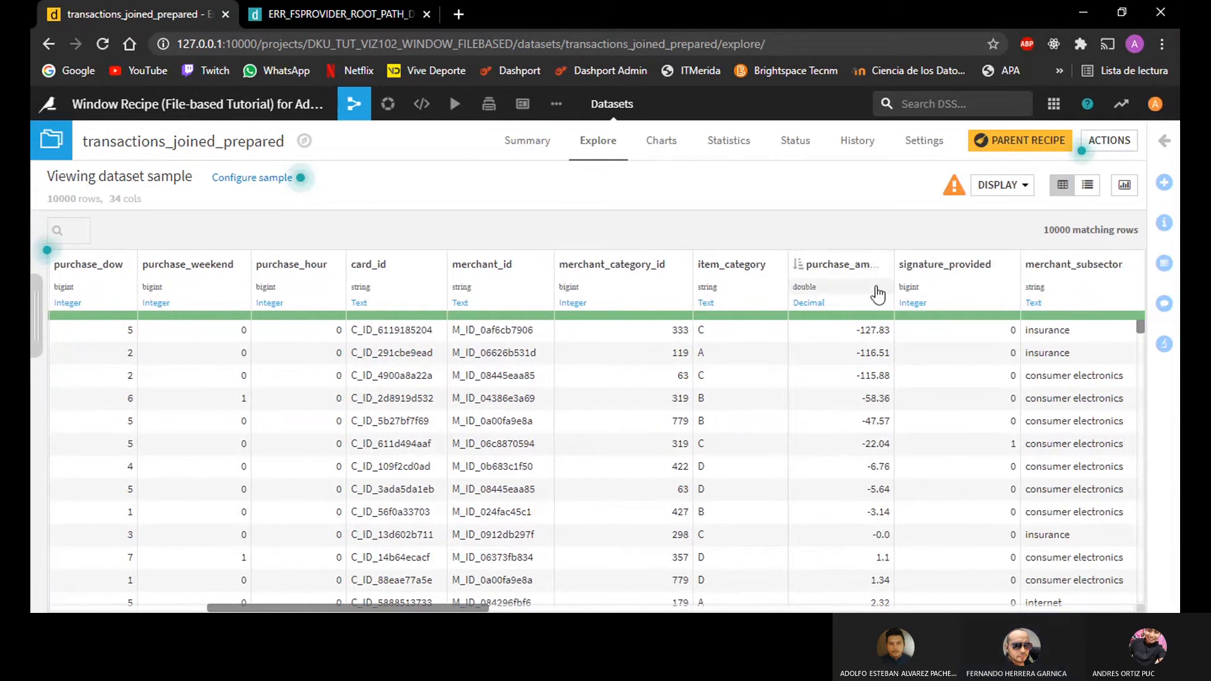
{"action": "left_click_drag", "start_coordinate": [893, 269], "coordinate": [931, 271]}
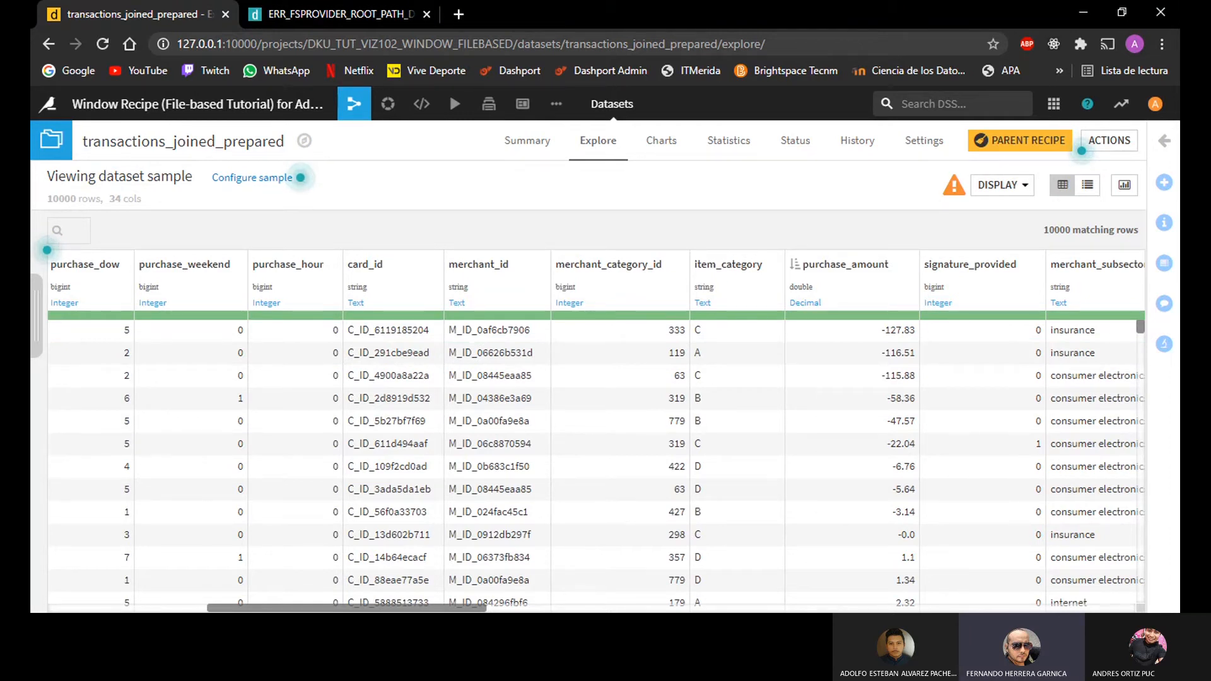
Step: Analyze the numerical statistics of purchase_amount on the whole data, check its minimum value, and close the analysis
{"action": "left_click", "coordinate": [827, 309]}
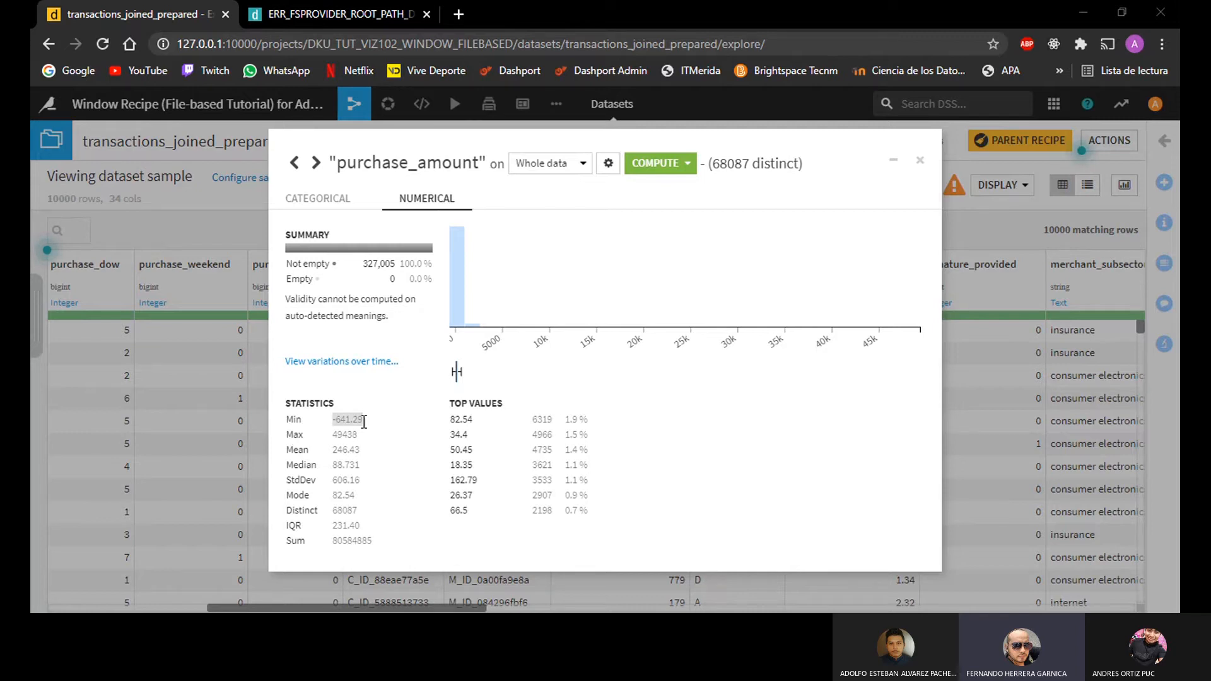
{"action": "left_click_drag", "start_coordinate": [364, 422], "coordinate": [333, 424]}
{"action": "left_click", "coordinate": [366, 421]}
{"action": "left_click", "coordinate": [368, 421]}
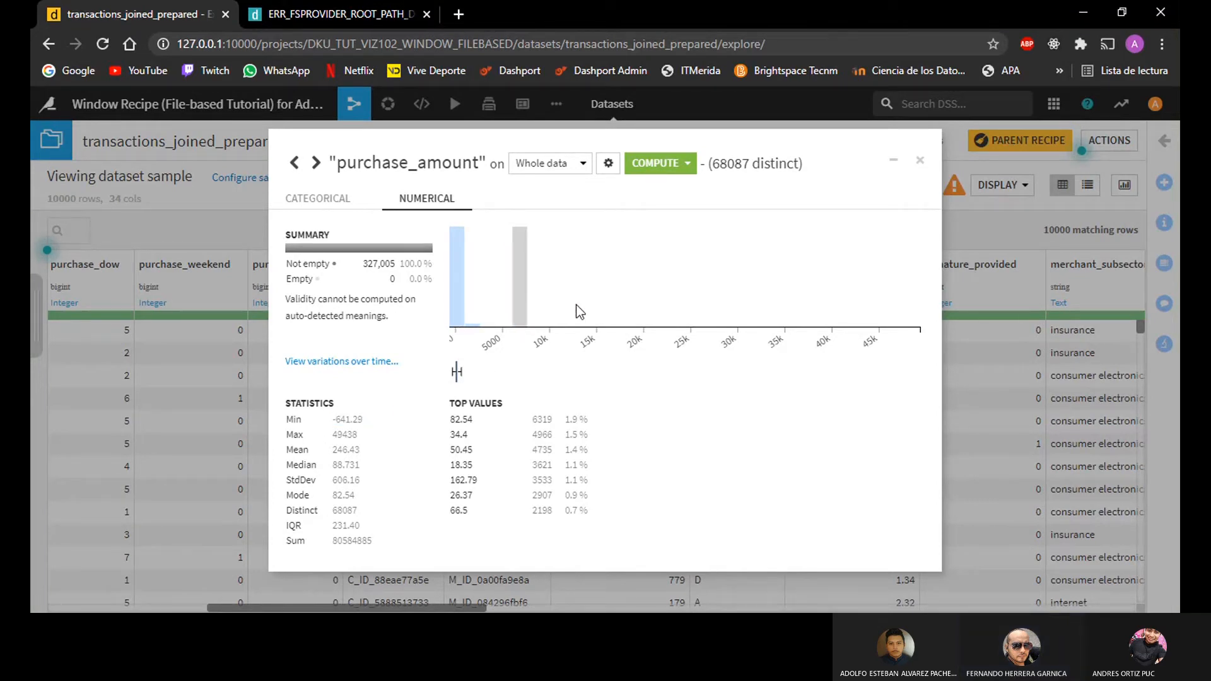
{"action": "left_click", "coordinate": [920, 164]}
Step: Go back to the Flow and inspect the transactions_known, transactions_unknown and transactions_joined_prepared datasets
{"action": "left_click", "coordinate": [354, 104]}
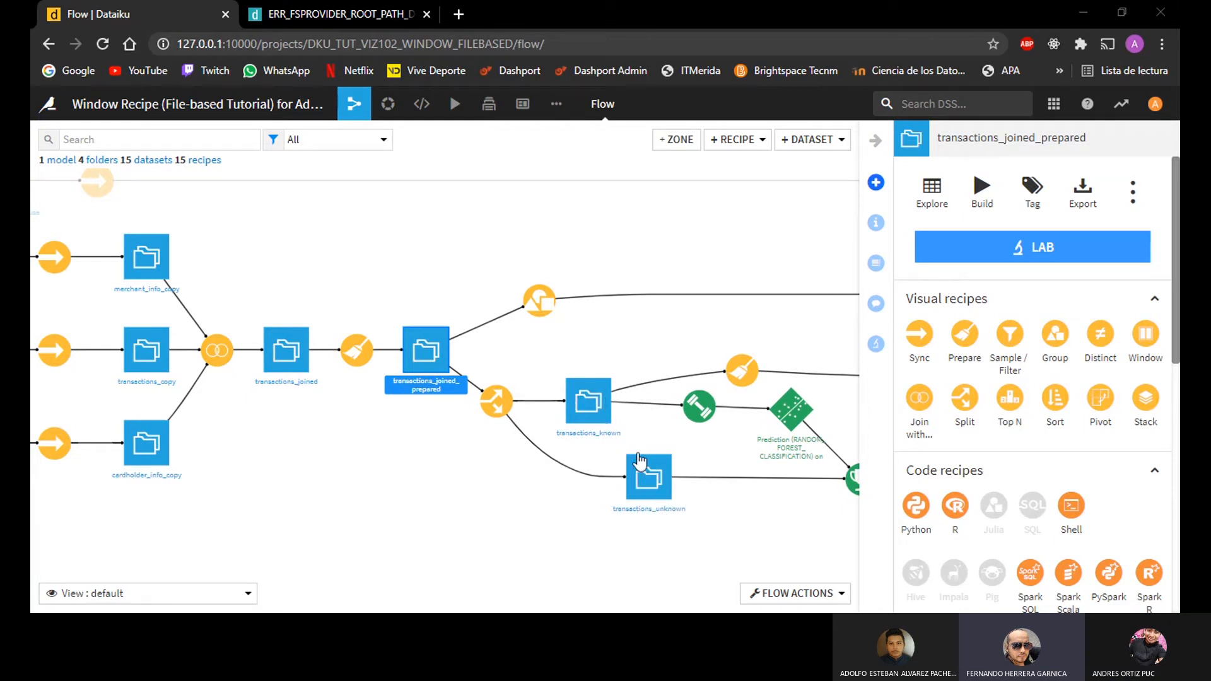
{"action": "left_click", "coordinate": [605, 406]}
{"action": "left_click", "coordinate": [650, 479]}
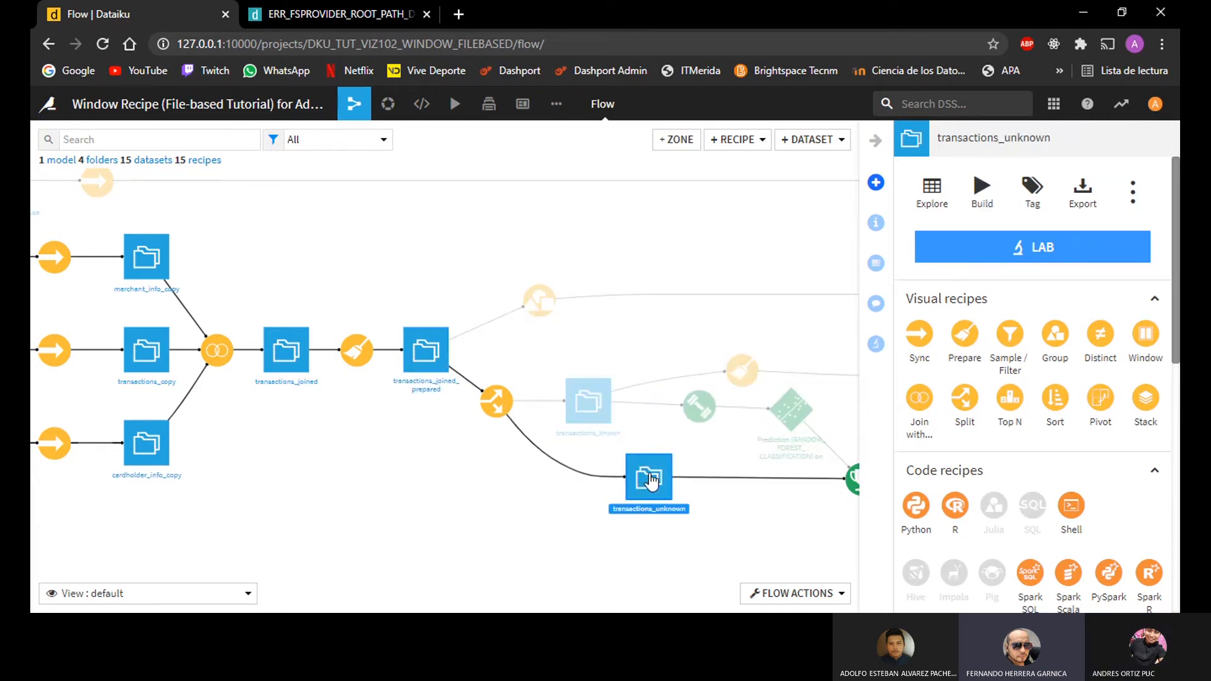
{"action": "left_click", "coordinate": [590, 404]}
{"action": "left_click", "coordinate": [417, 353]}
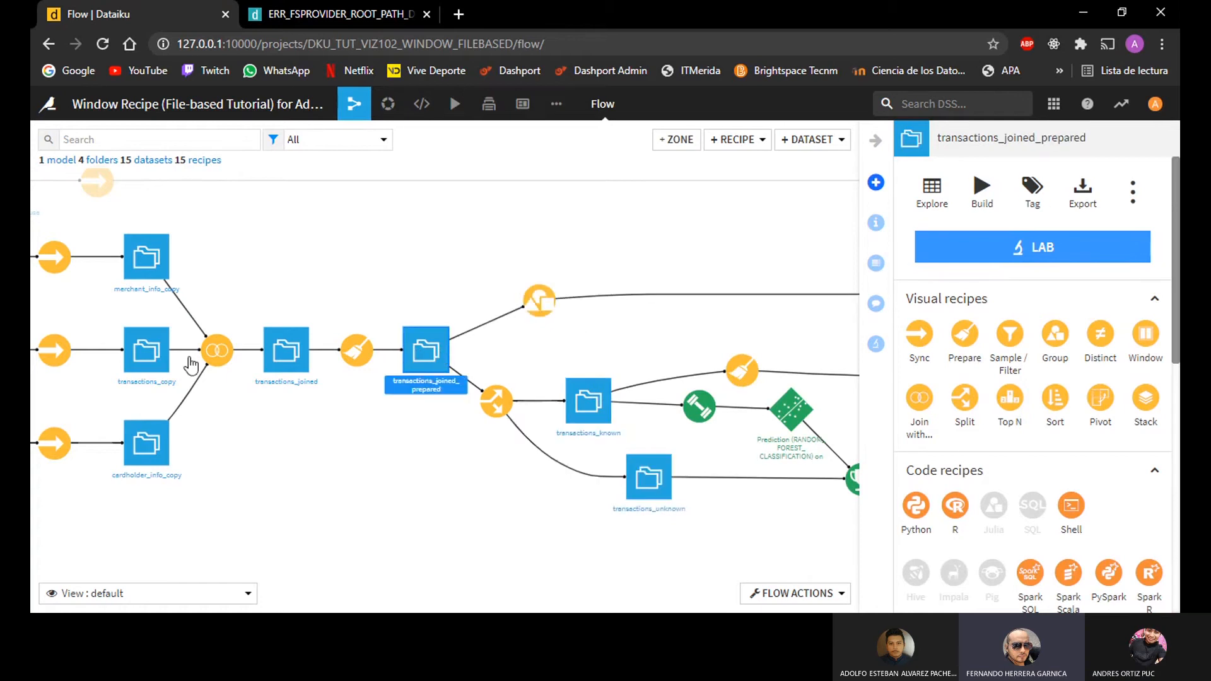
Step: Review the splitting filter of the split_transactions_joined_prepared recipe, then return to the Flow
{"action": "left_click", "coordinate": [492, 403]}
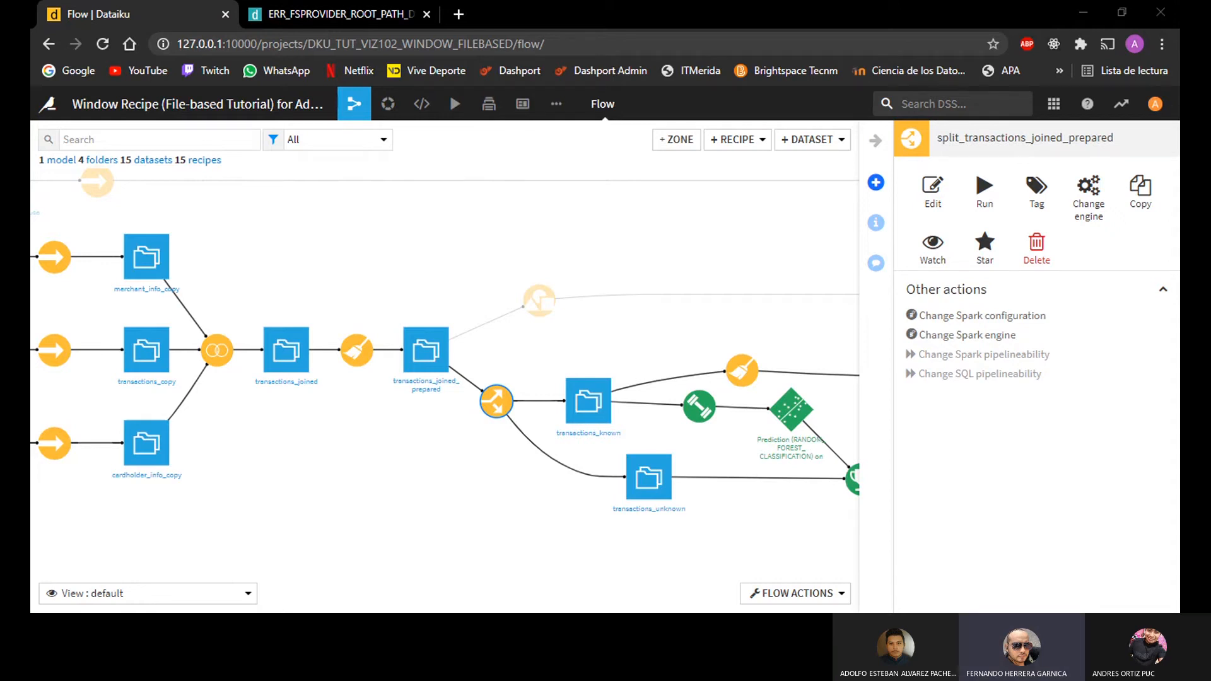
{"action": "double_click", "coordinate": [496, 401]}
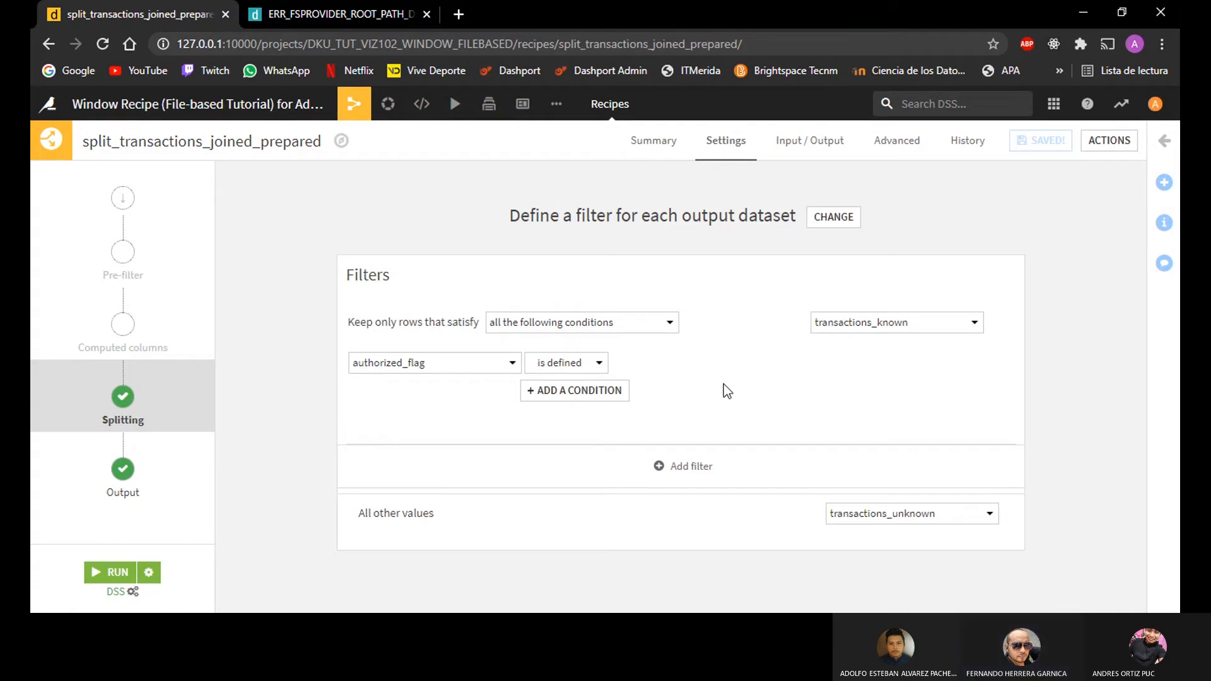
{"action": "mouse_move", "coordinate": [361, 108]}
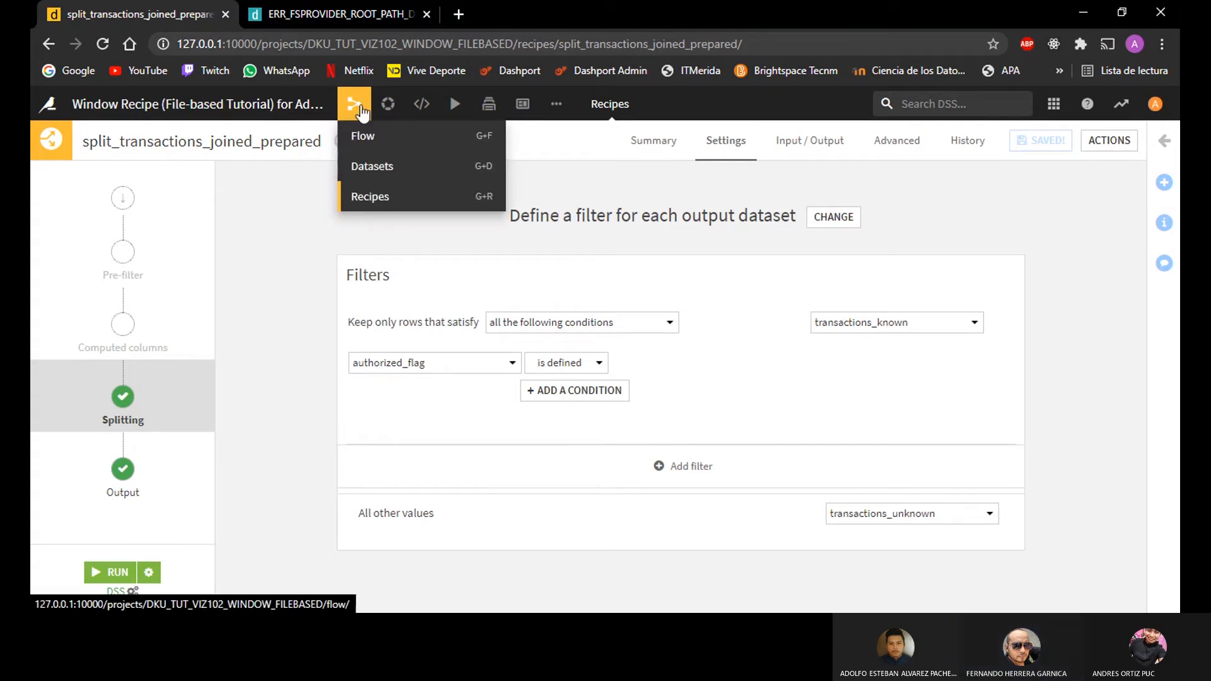
{"action": "left_click", "coordinate": [372, 135]}
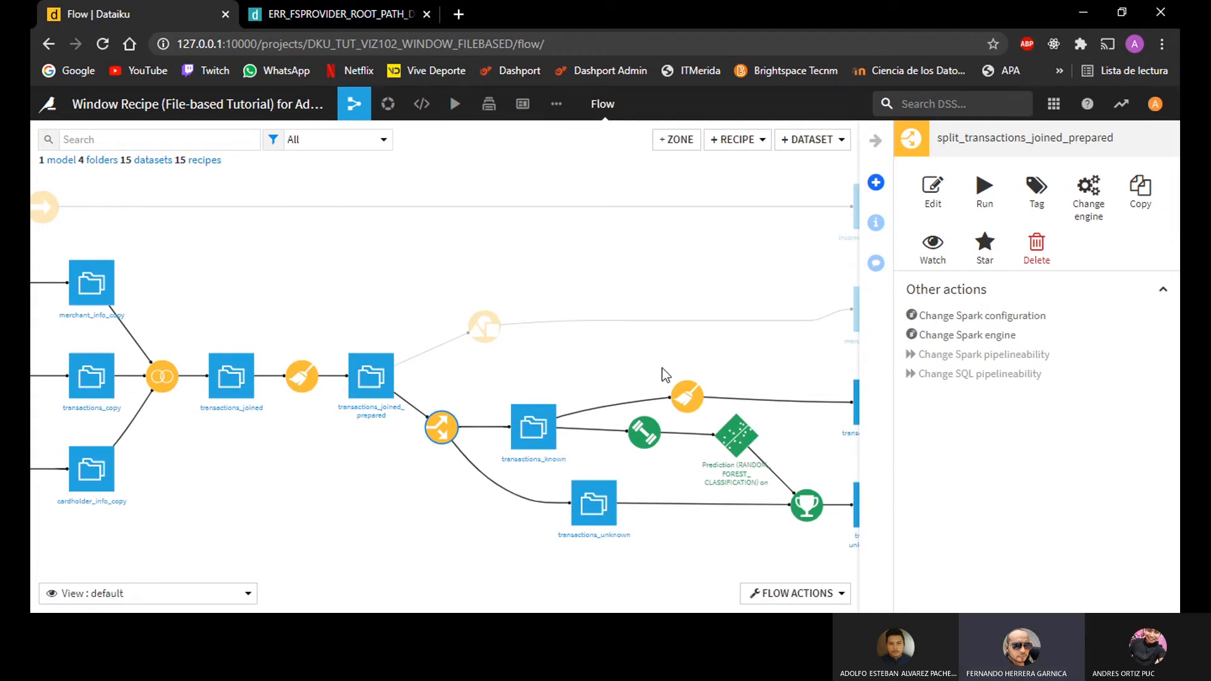
Step: View the sample rows of the transactions_known dataset, return to the Flow and clear the selection
{"action": "double_click", "coordinate": [561, 462]}
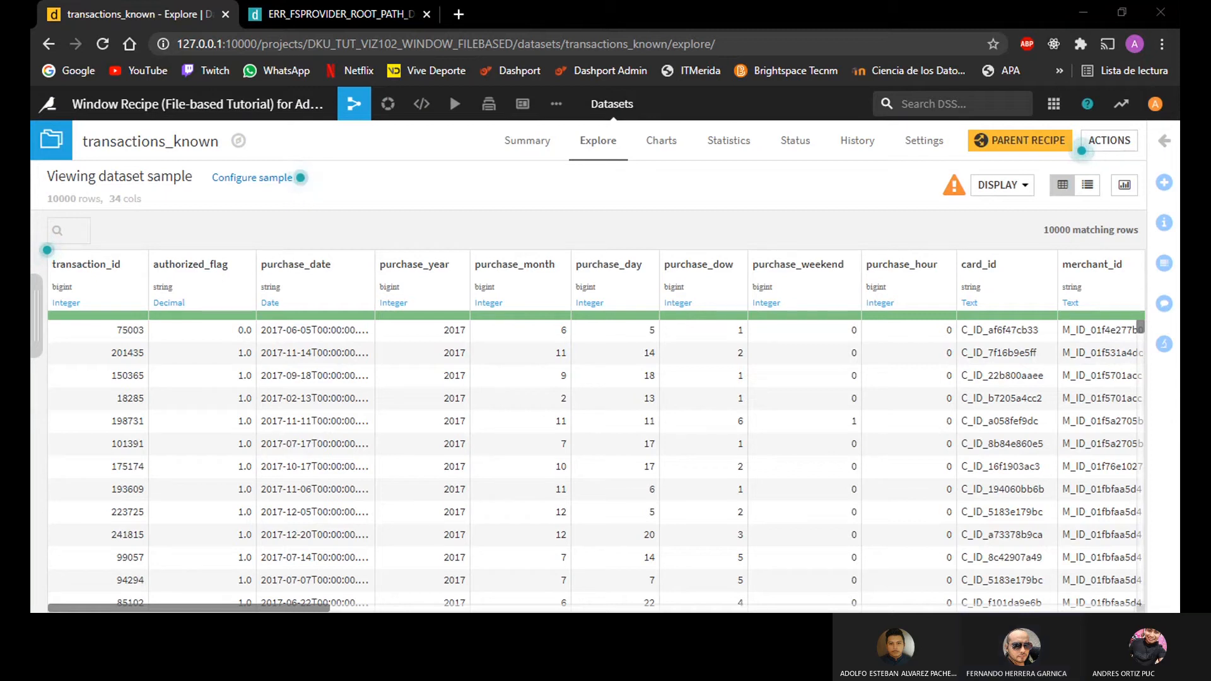
{"action": "left_click", "coordinate": [352, 107]}
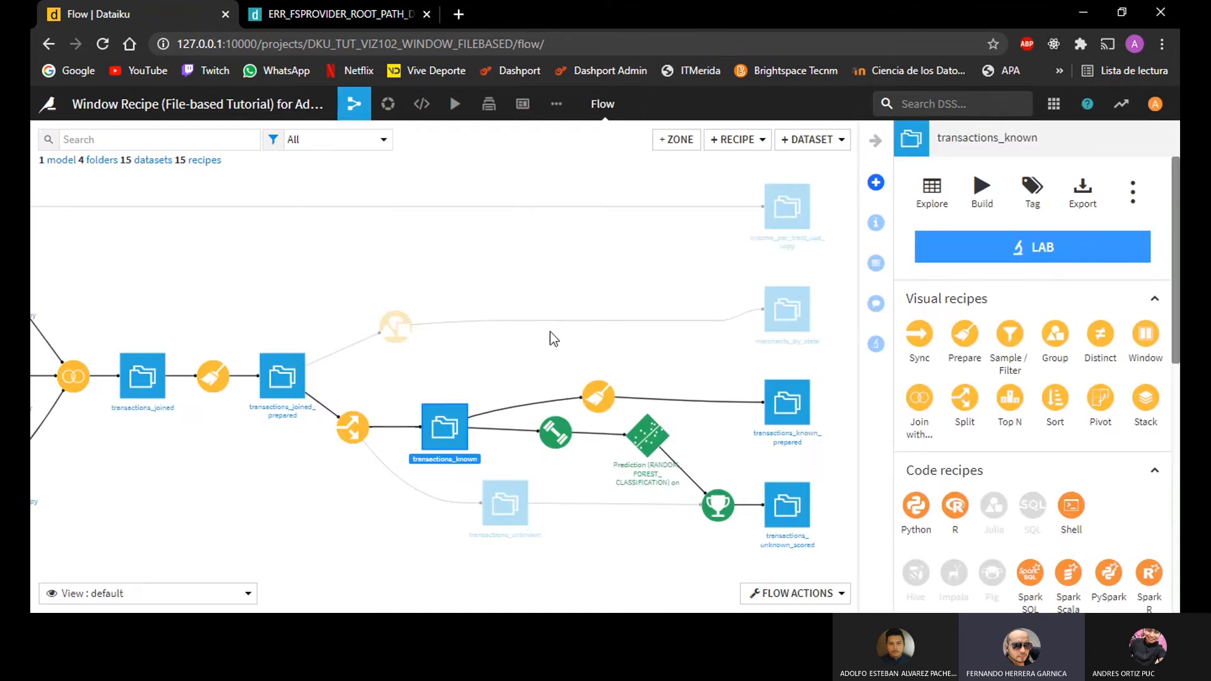
{"action": "left_click", "coordinate": [482, 337]}
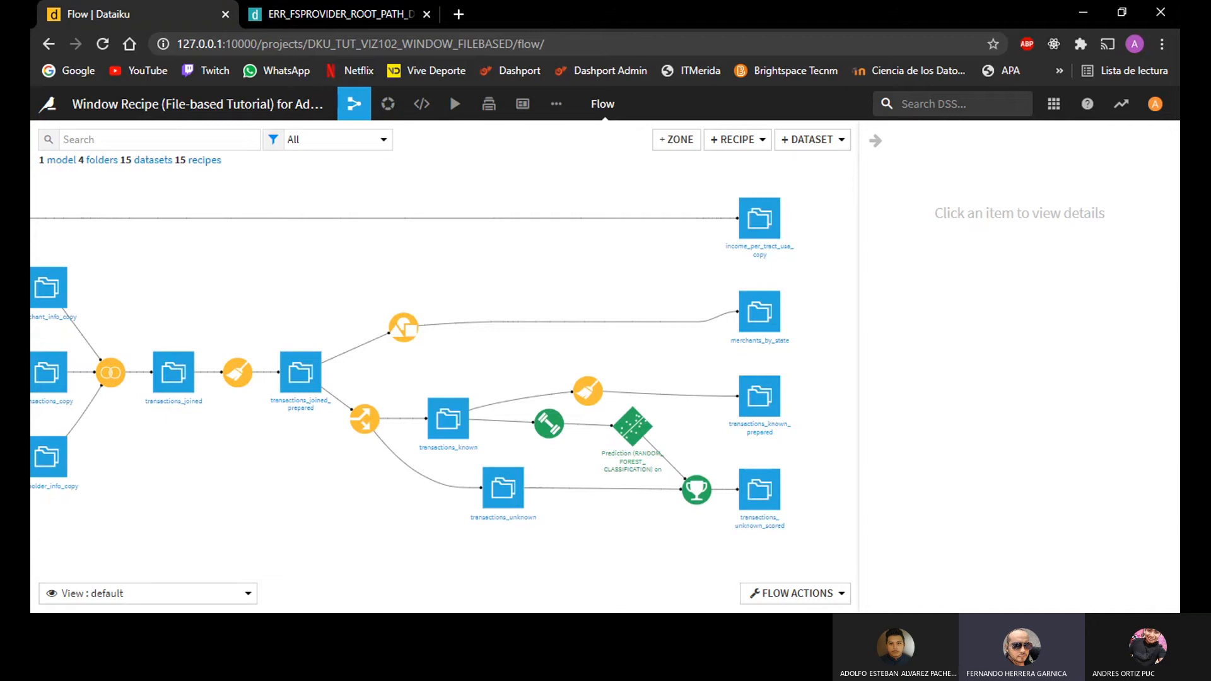
Step: Create a Window recipe on transactions_joined_prepared with the output dataset named transactions_windows, stored in filesystem_managed as CSV
{"action": "left_click_drag", "start_coordinate": [391, 372], "coordinate": [519, 375]}
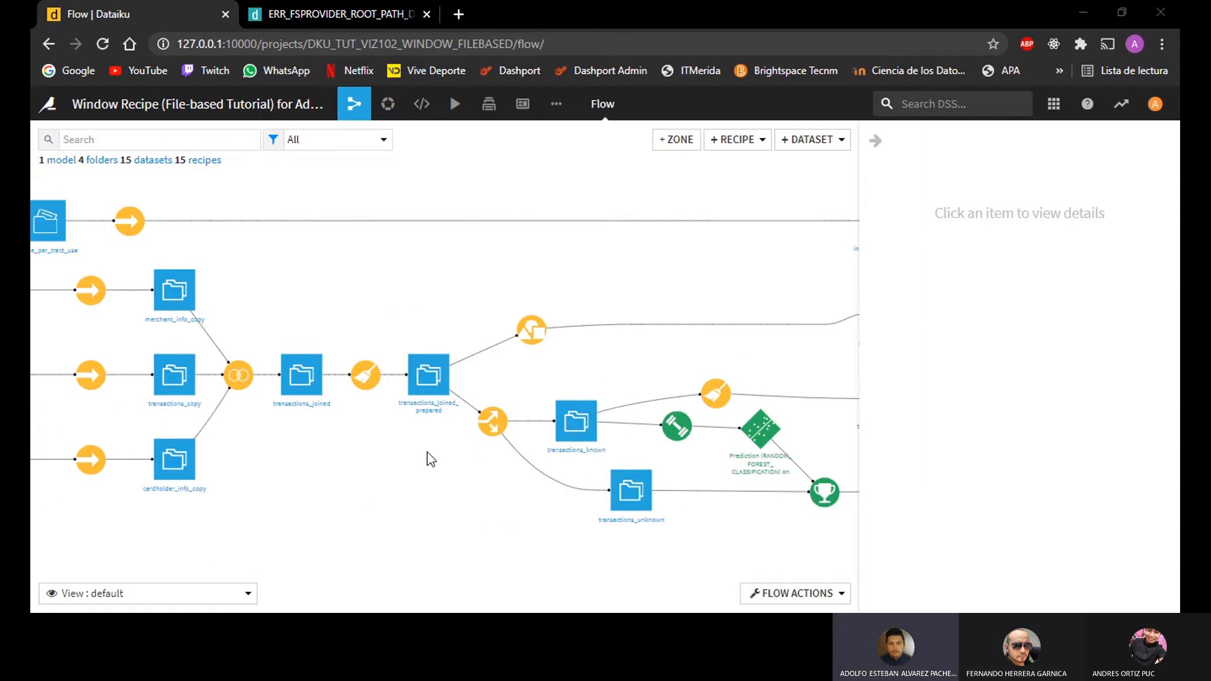
{"action": "left_click", "coordinate": [430, 408]}
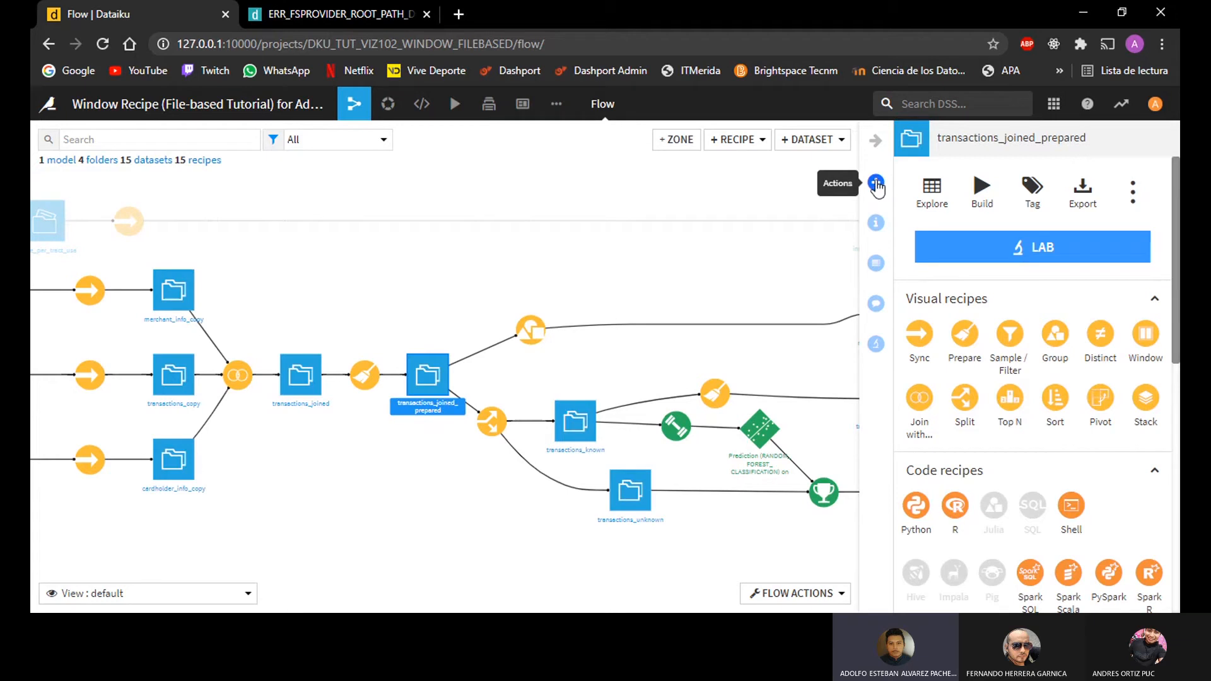
{"action": "left_click", "coordinate": [1145, 335]}
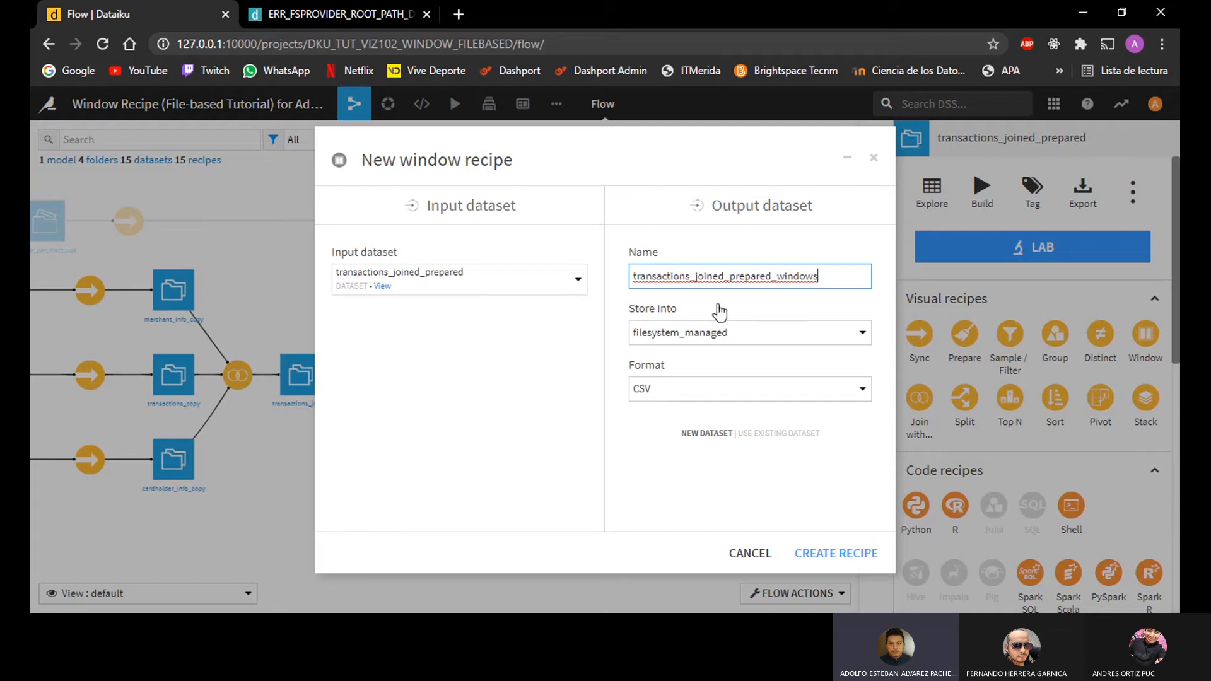
{"action": "key", "text": "BackSpace"}
{"action": "key", "text": "BackSpace"}
{"action": "key", "text": "BackSpace"}
{"action": "key", "text": "BackSpace"}
{"action": "key", "text": "BackSpace"}
{"action": "key", "text": "BackSpace"}
{"action": "key", "text": "BackSpace"}
{"action": "key", "text": "BackSpace"}
{"action": "key", "text": "BackSpace"}
{"action": "key", "text": "BackSpace"}
{"action": "key", "text": "BackSpace"}
{"action": "key", "text": "BackSpace"}
{"action": "key", "text": "BackSpace"}
{"action": "key", "text": "BackSpace"}
{"action": "key", "text": "BackSpace"}
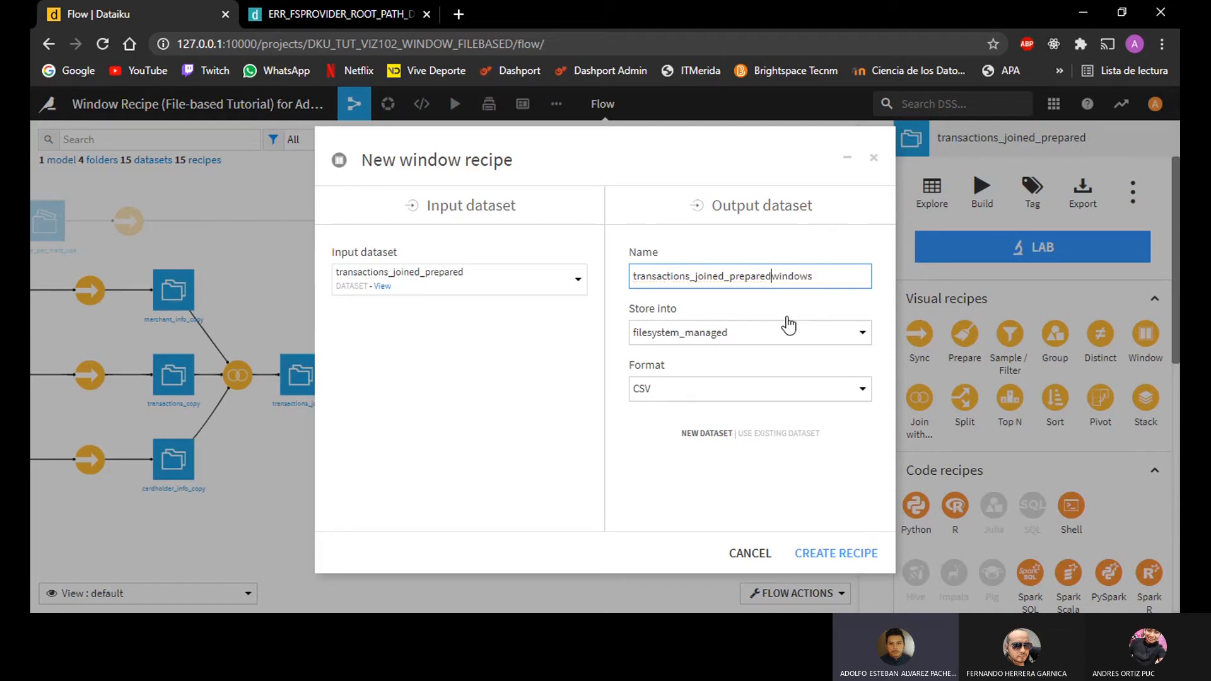
{"action": "key", "text": "BackSpace"}
{"action": "left_click", "coordinate": [838, 553]}
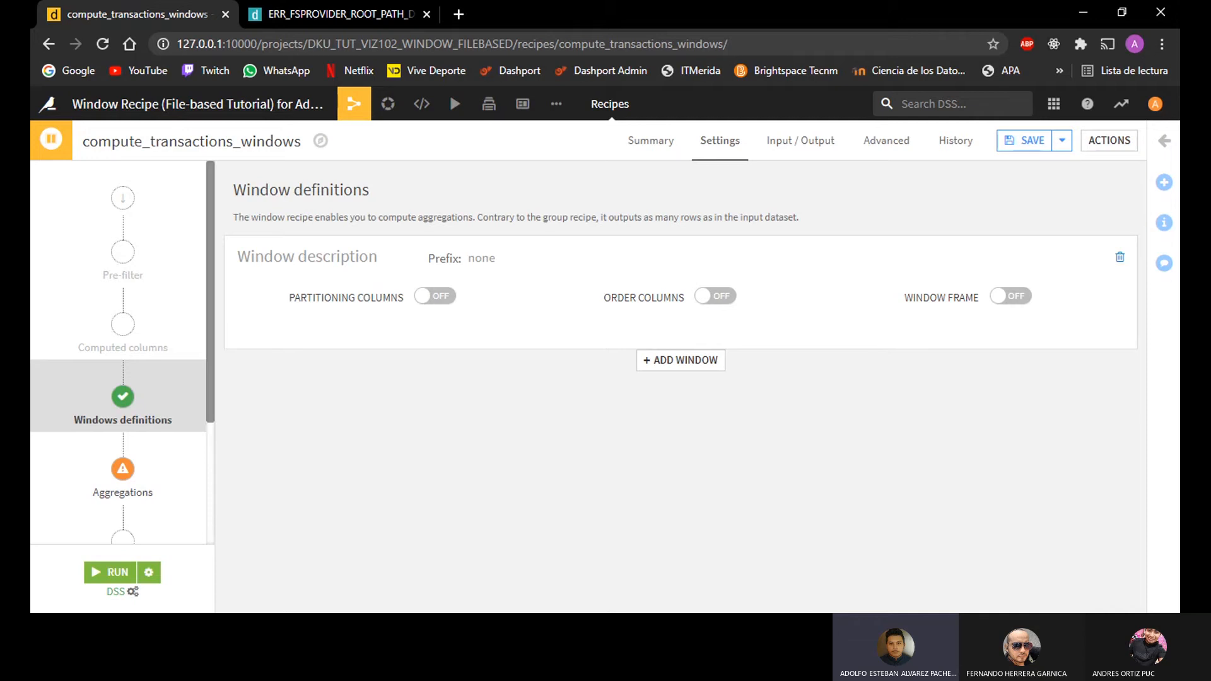
Step: Enable partitioning columns in the window definition and partition by card_id
{"action": "left_click", "coordinate": [434, 297]}
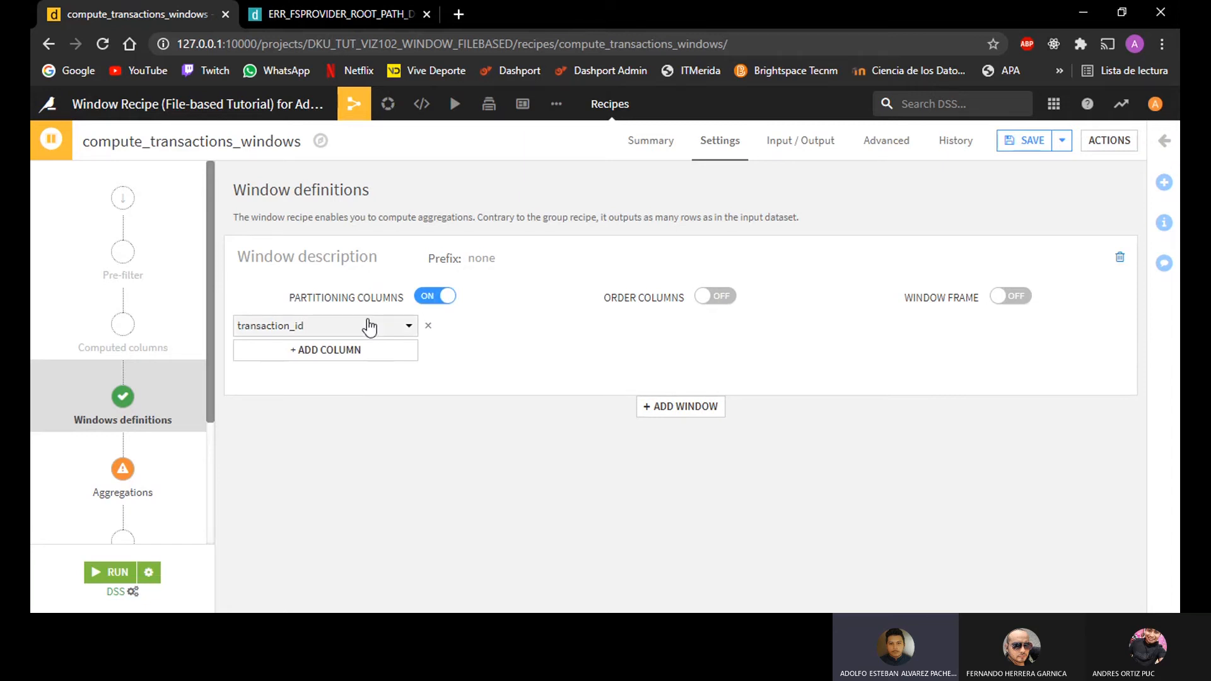
{"action": "left_click", "coordinate": [338, 325]}
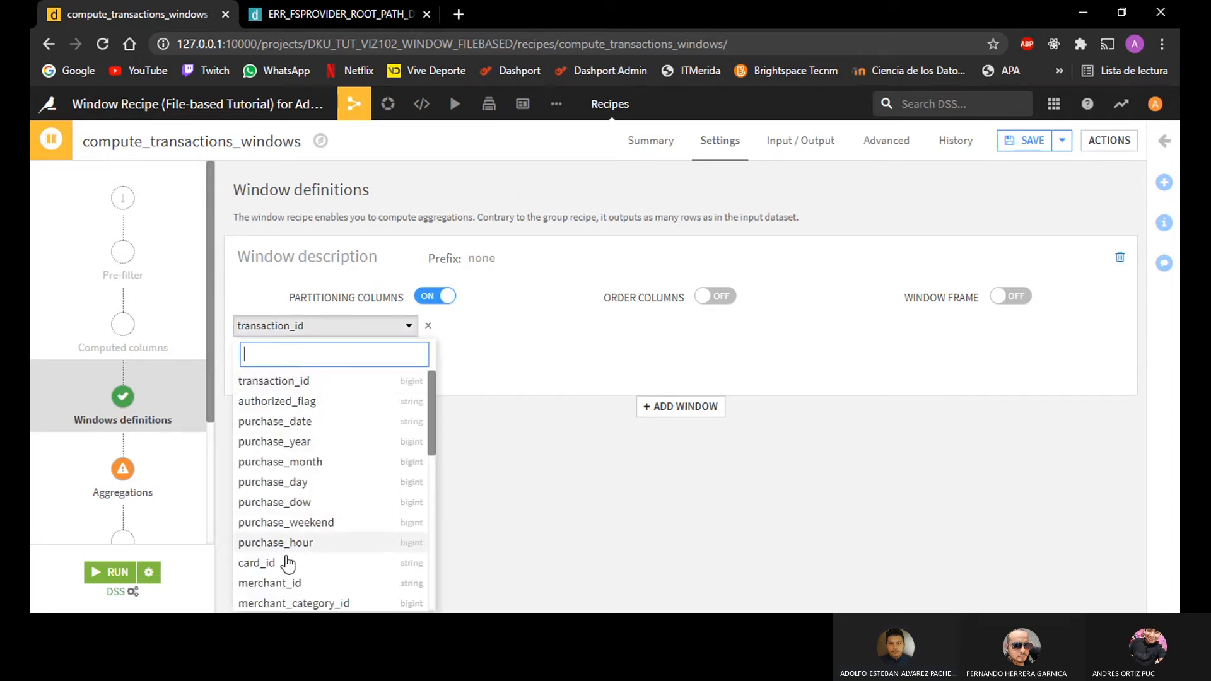
{"action": "left_click", "coordinate": [266, 563]}
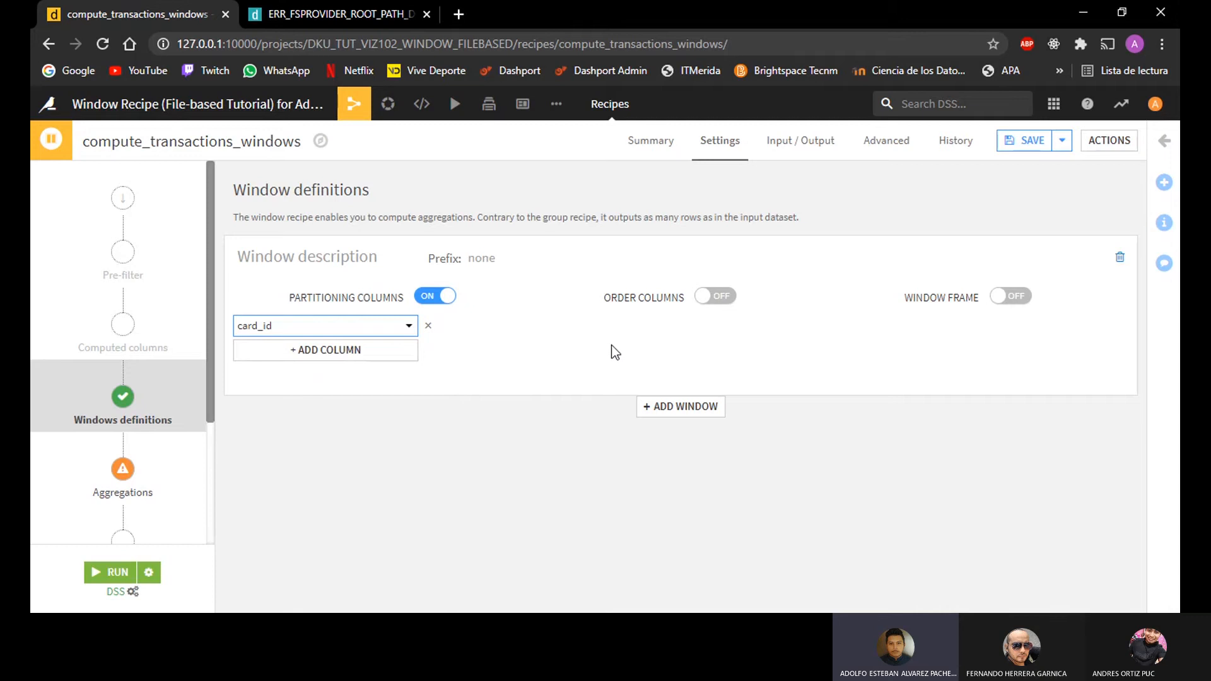
Step: Enable order columns in the window definition and order by purchase_date
{"action": "left_click", "coordinate": [714, 301]}
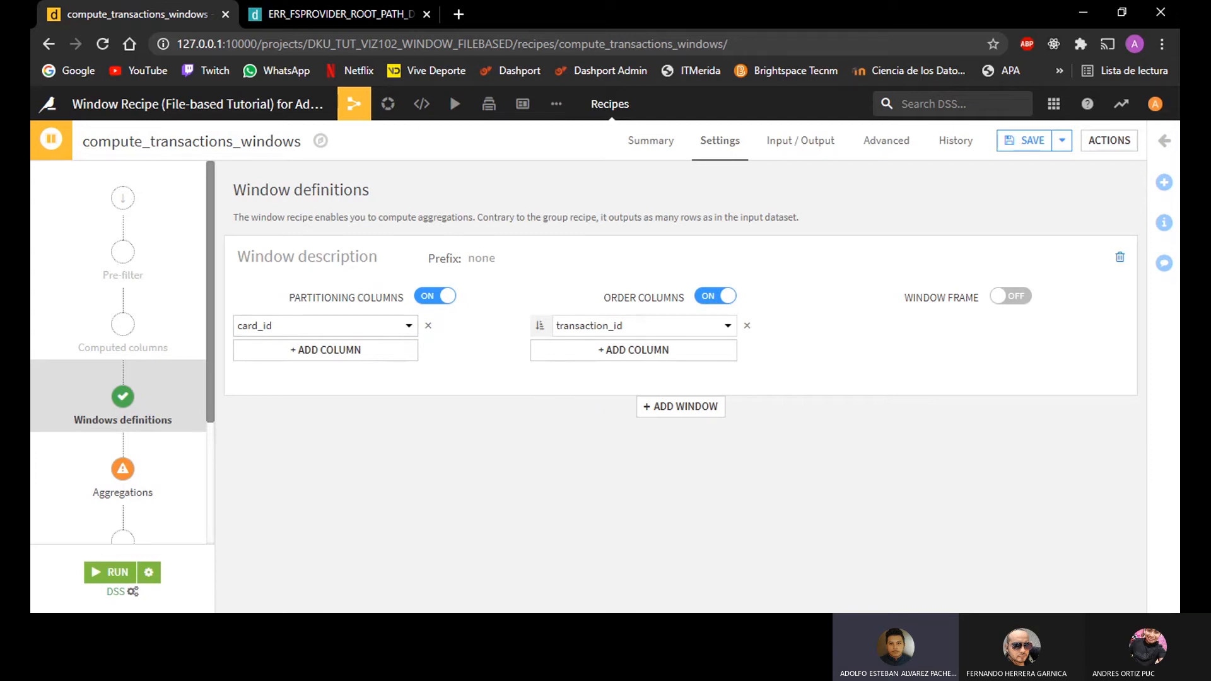
{"action": "scroll", "coordinate": [89, 407], "scroll_direction": "down", "scroll_amount": 3}
{"action": "scroll", "coordinate": [63, 391], "scroll_direction": "up", "scroll_amount": 3}
{"action": "left_click", "coordinate": [636, 325]}
{"action": "left_click", "coordinate": [686, 421]}
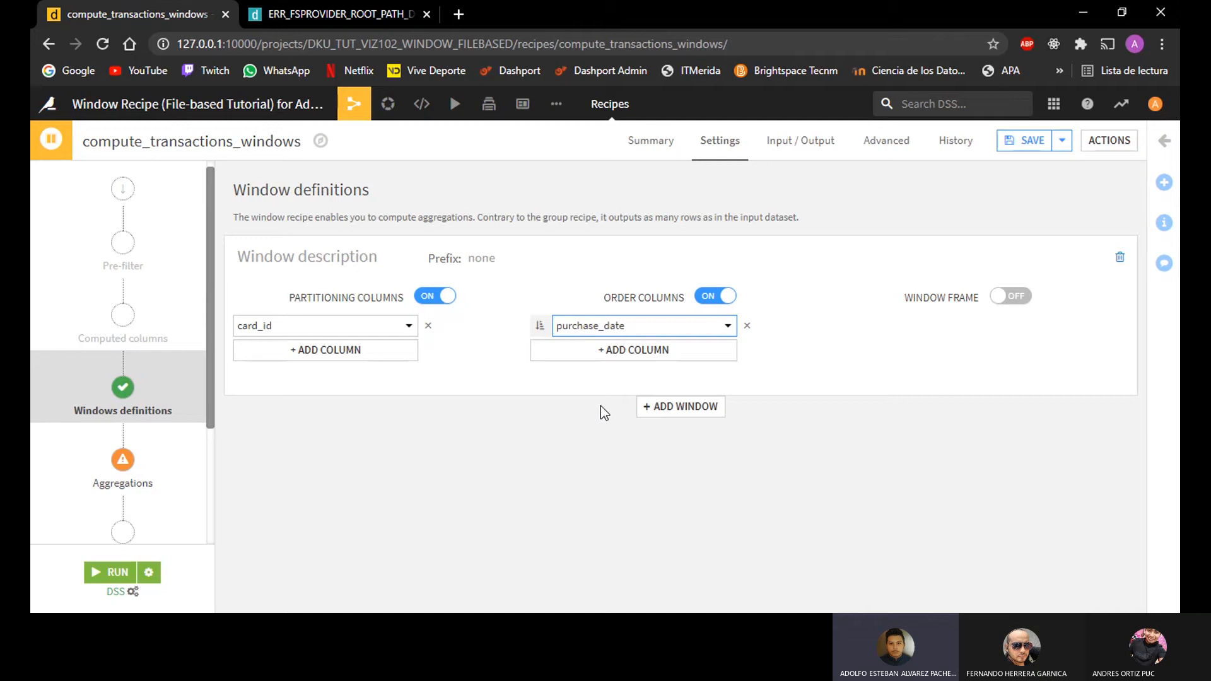
Step: Reverse the purchase_date sort direction and enable a window frame limiting following rows to 0
{"action": "left_click", "coordinate": [540, 327]}
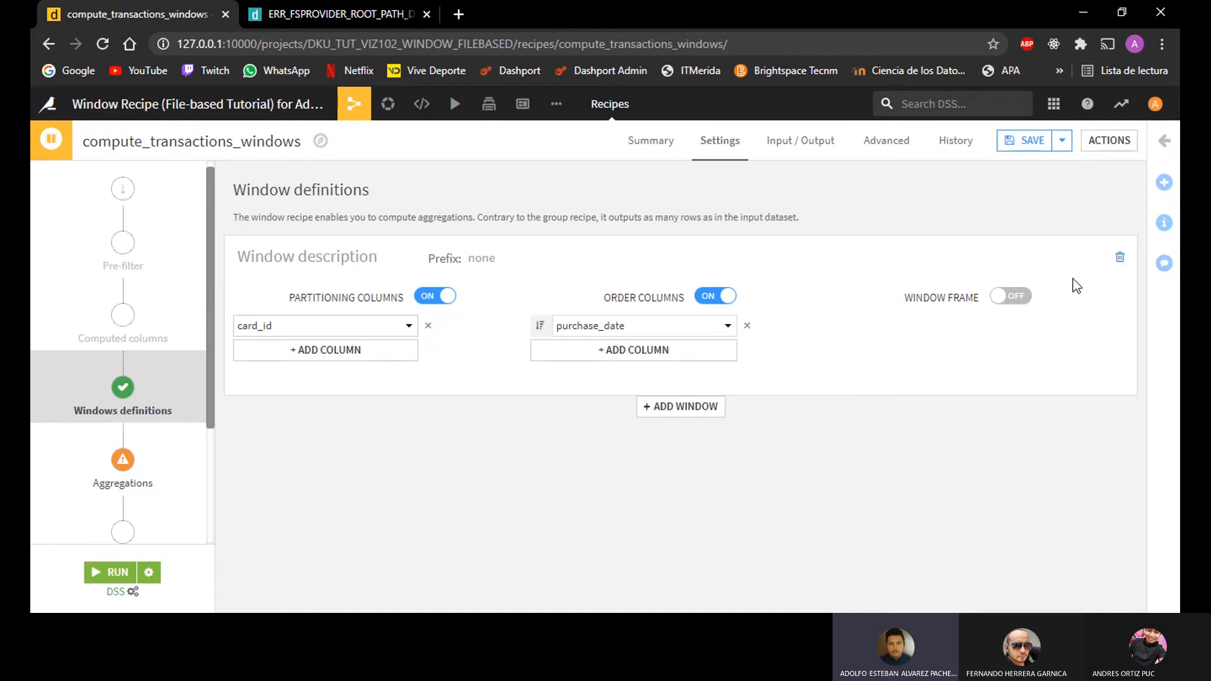
{"action": "left_click", "coordinate": [999, 298]}
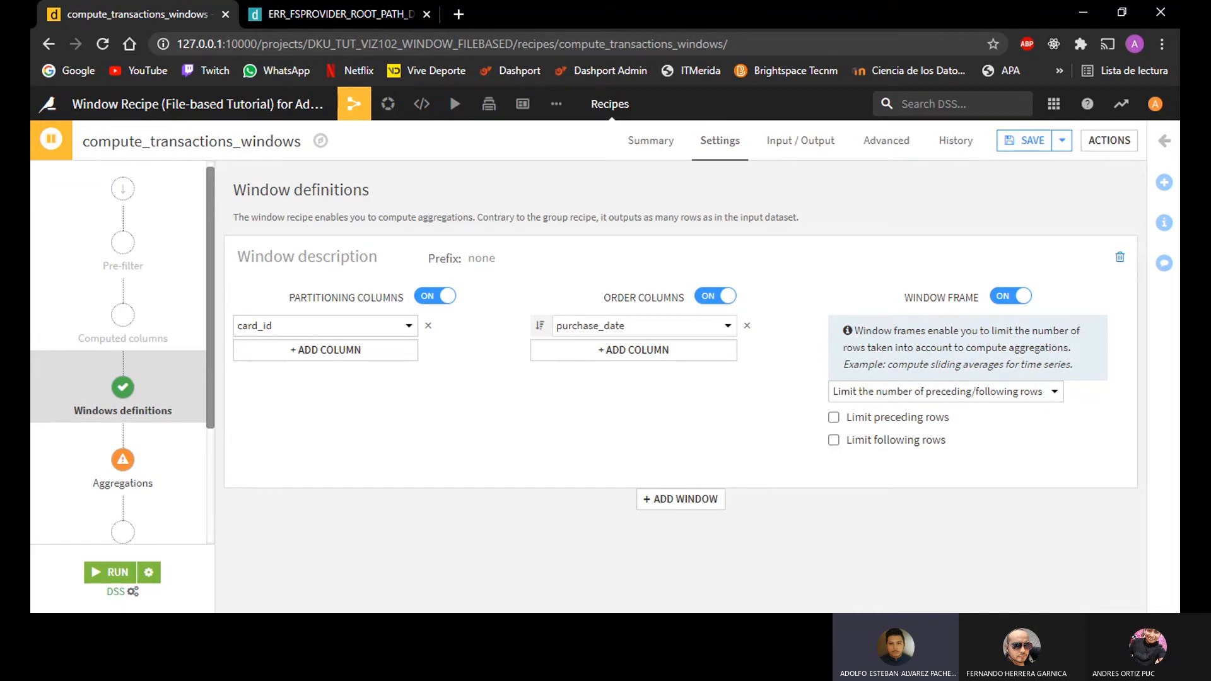
{"action": "left_click", "coordinate": [984, 396]}
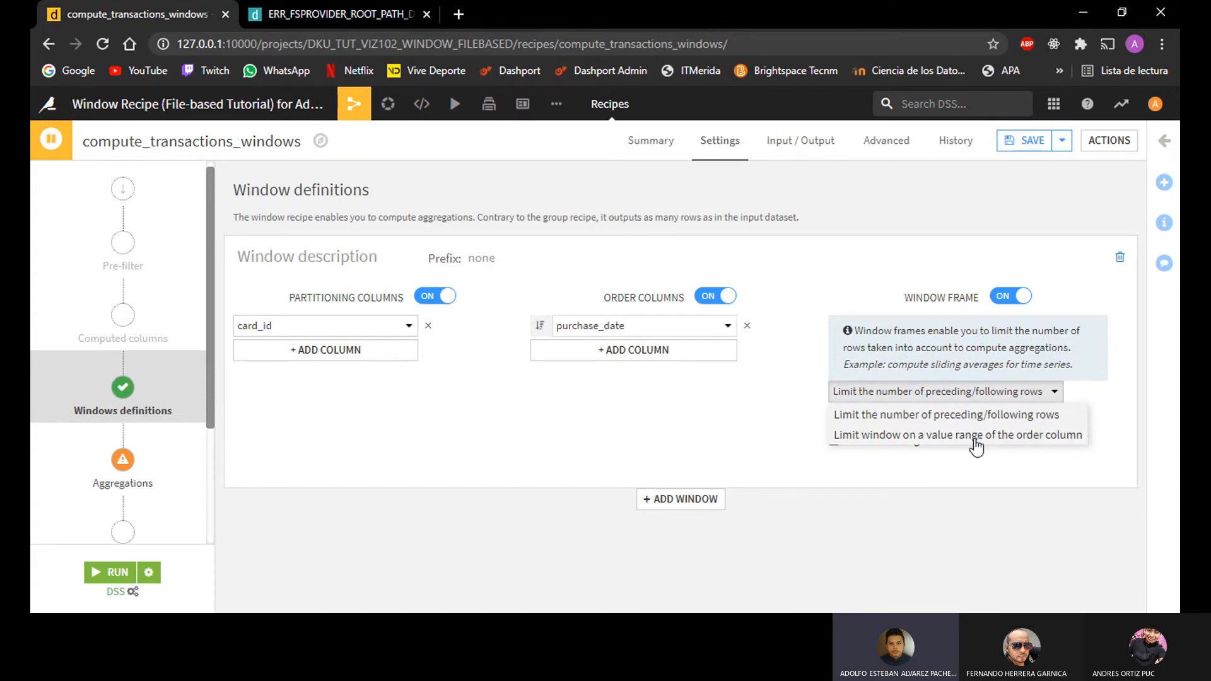
{"action": "left_click", "coordinate": [906, 416]}
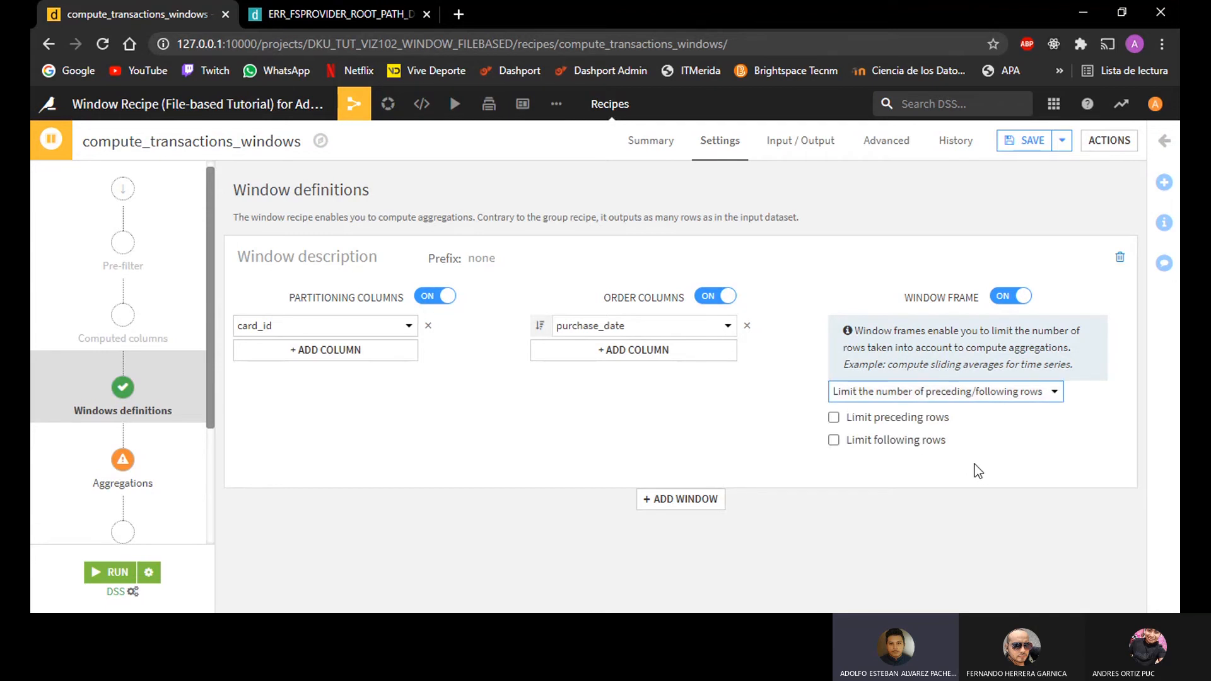
{"action": "left_click", "coordinate": [833, 440]}
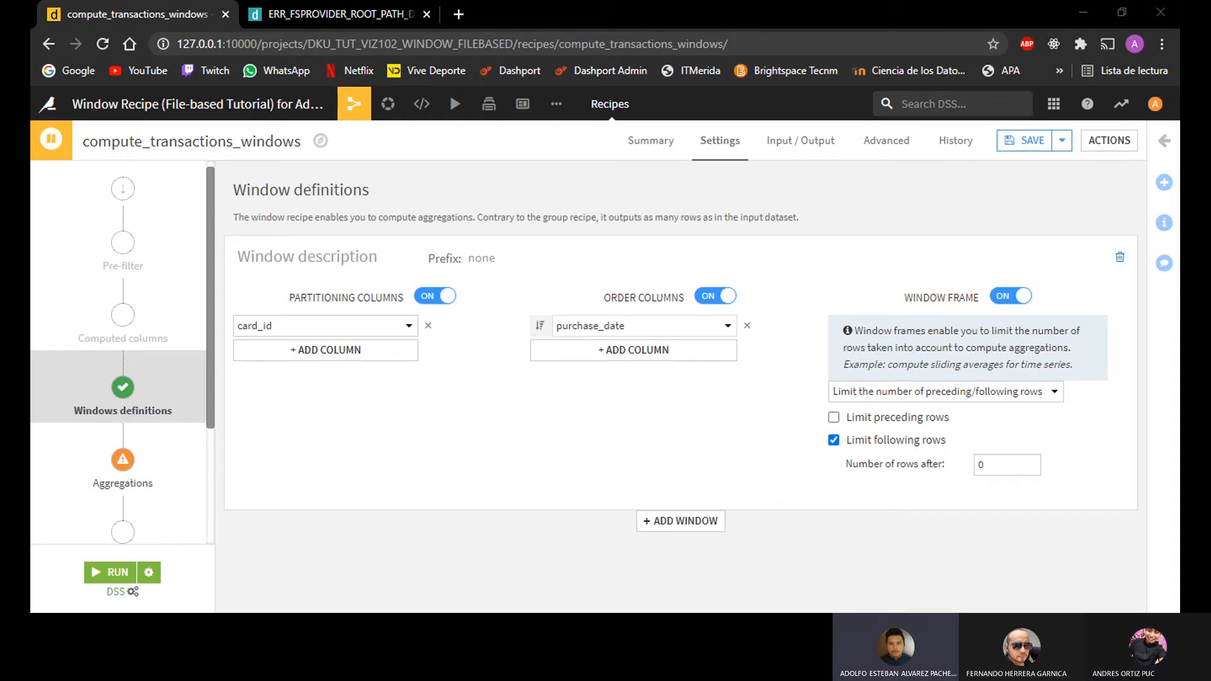
Step: Filter the aggregation columns by "purchase" and compute Min, Max and Avg for purchase_amount alongside its retrieved value
{"action": "left_click", "coordinate": [124, 467]}
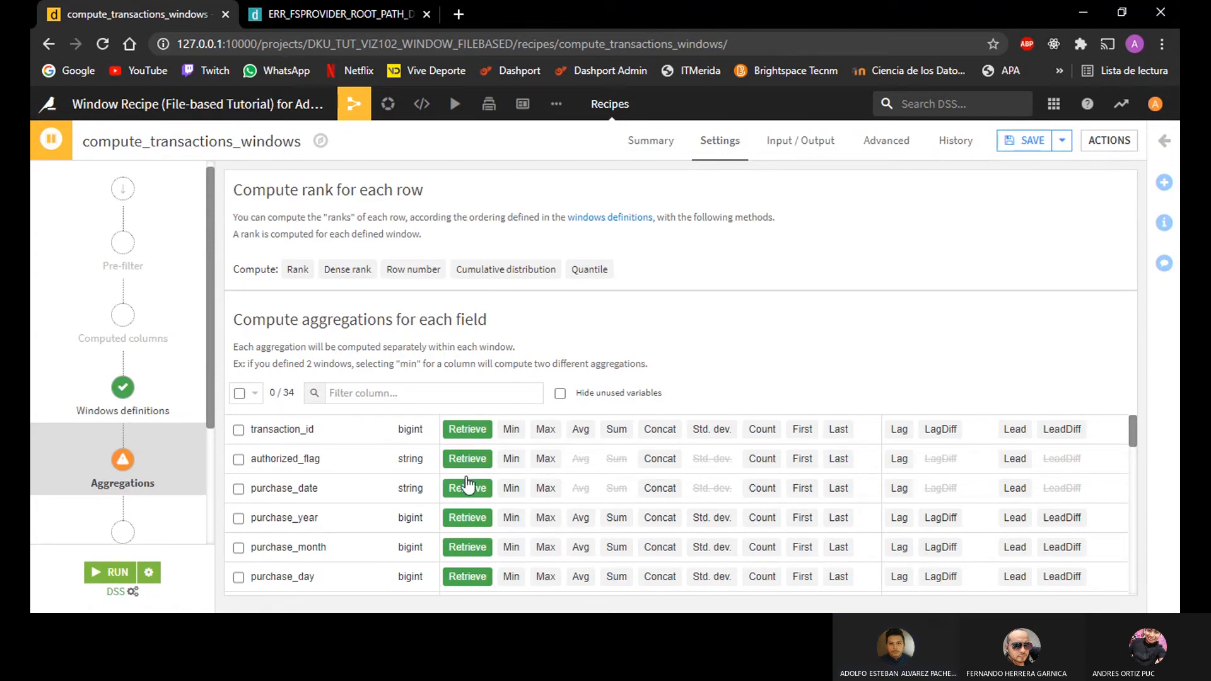
{"action": "scroll", "coordinate": [469, 505], "scroll_direction": "down", "scroll_amount": 12}
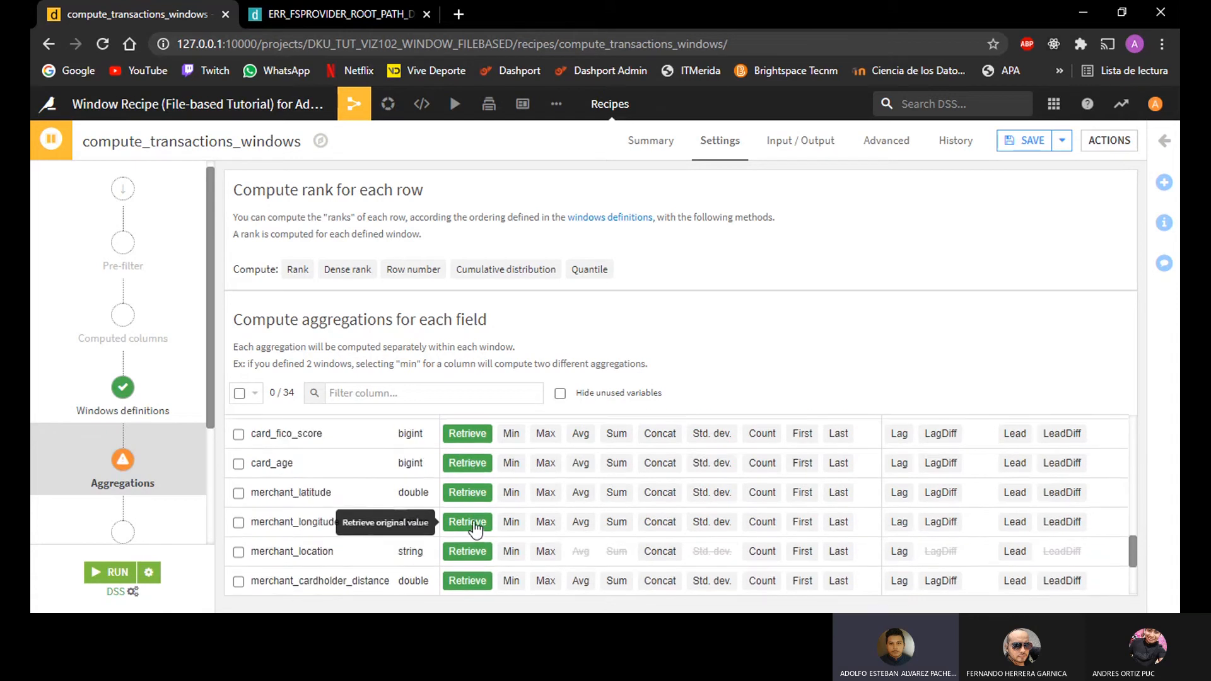
{"action": "scroll", "coordinate": [476, 541], "scroll_direction": "up", "scroll_amount": 12}
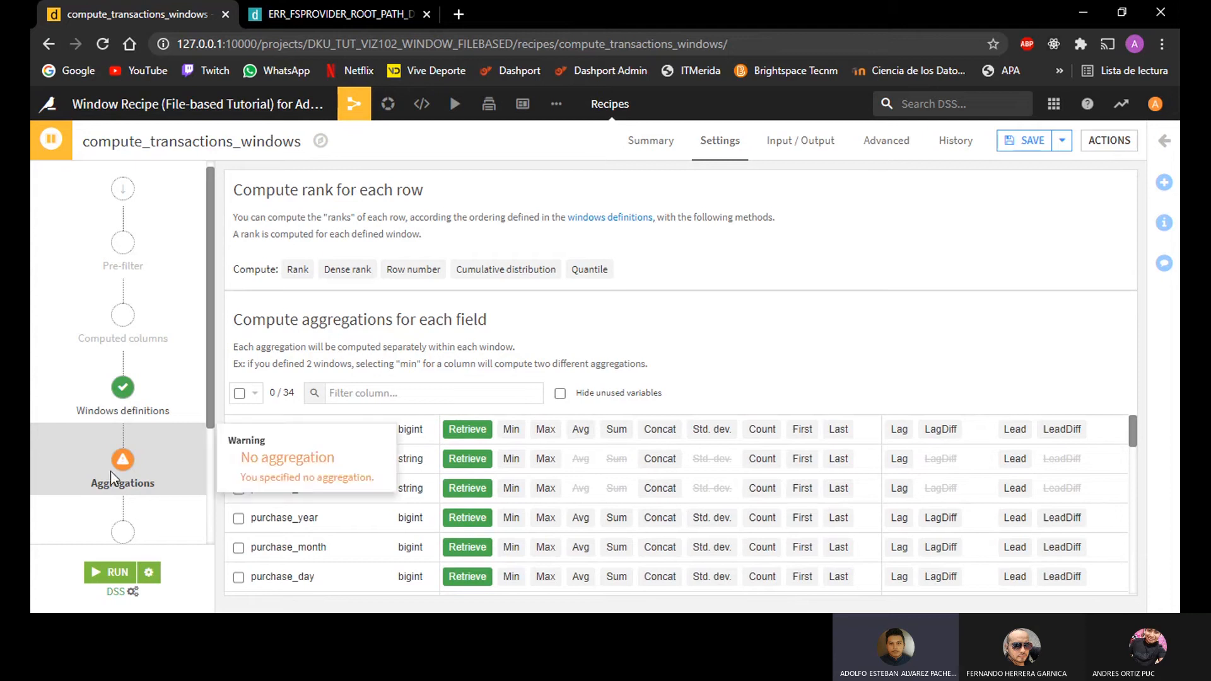
{"action": "scroll", "coordinate": [348, 479], "scroll_direction": "down", "scroll_amount": 1}
{"action": "scroll", "coordinate": [364, 477], "scroll_direction": "down", "scroll_amount": 1}
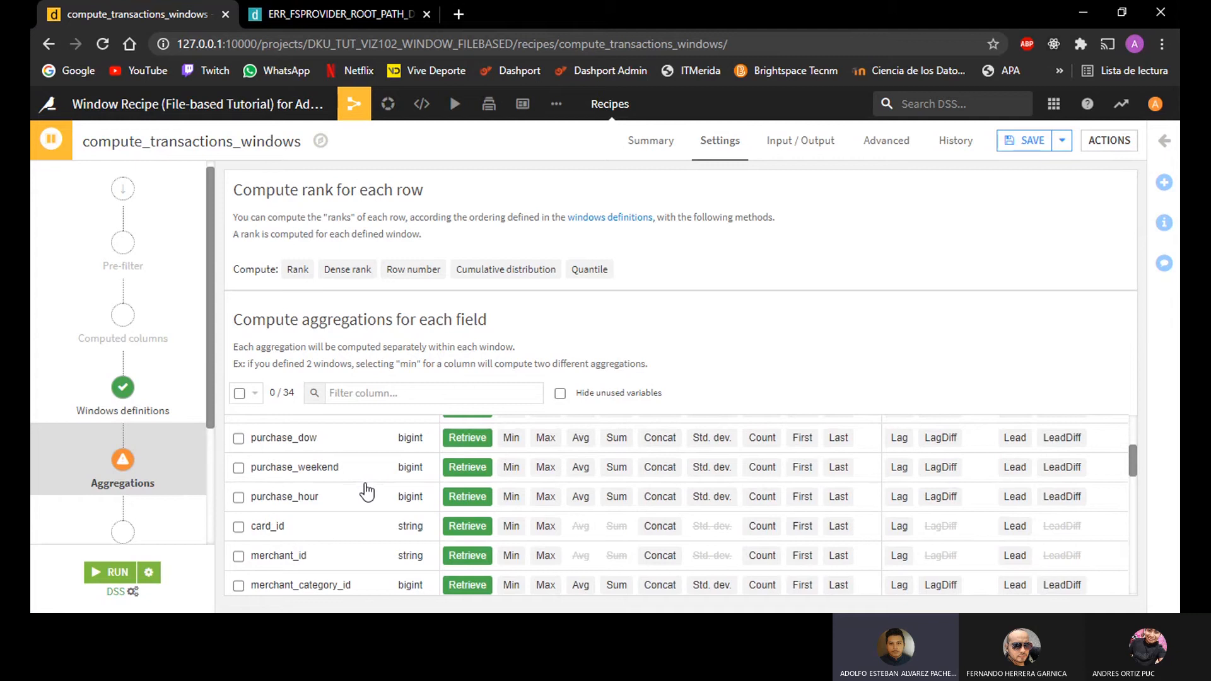
{"action": "scroll", "coordinate": [365, 489], "scroll_direction": "up", "scroll_amount": 2}
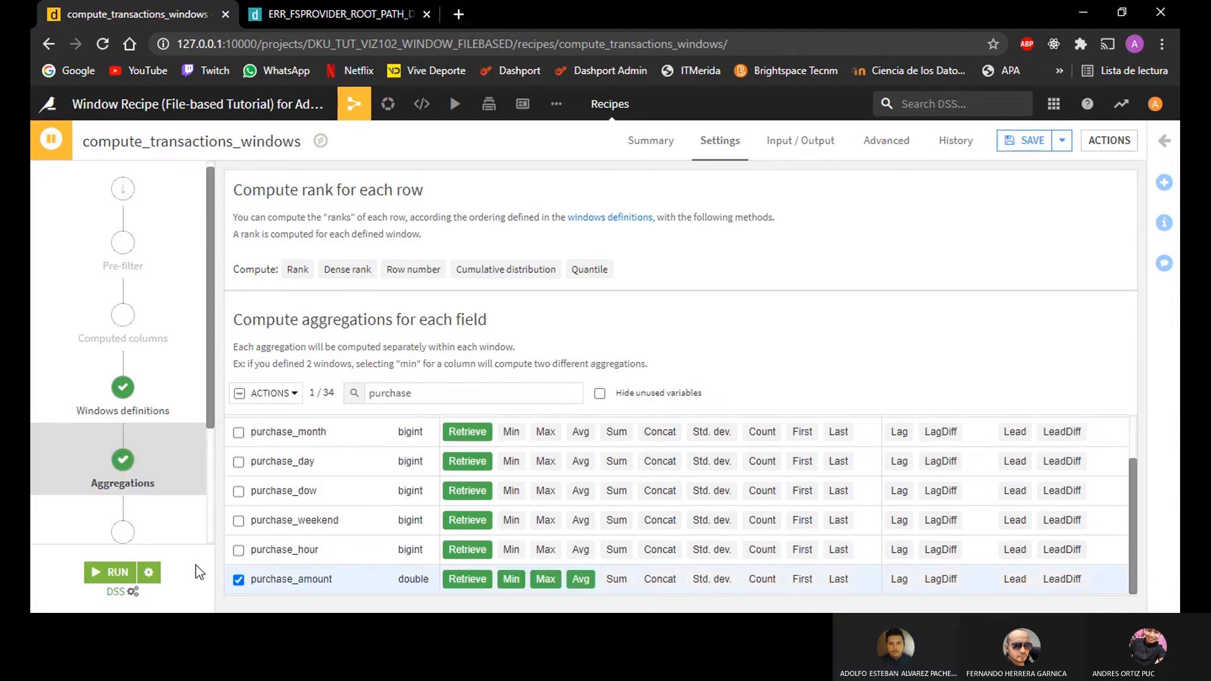
{"action": "left_click", "coordinate": [239, 579]}
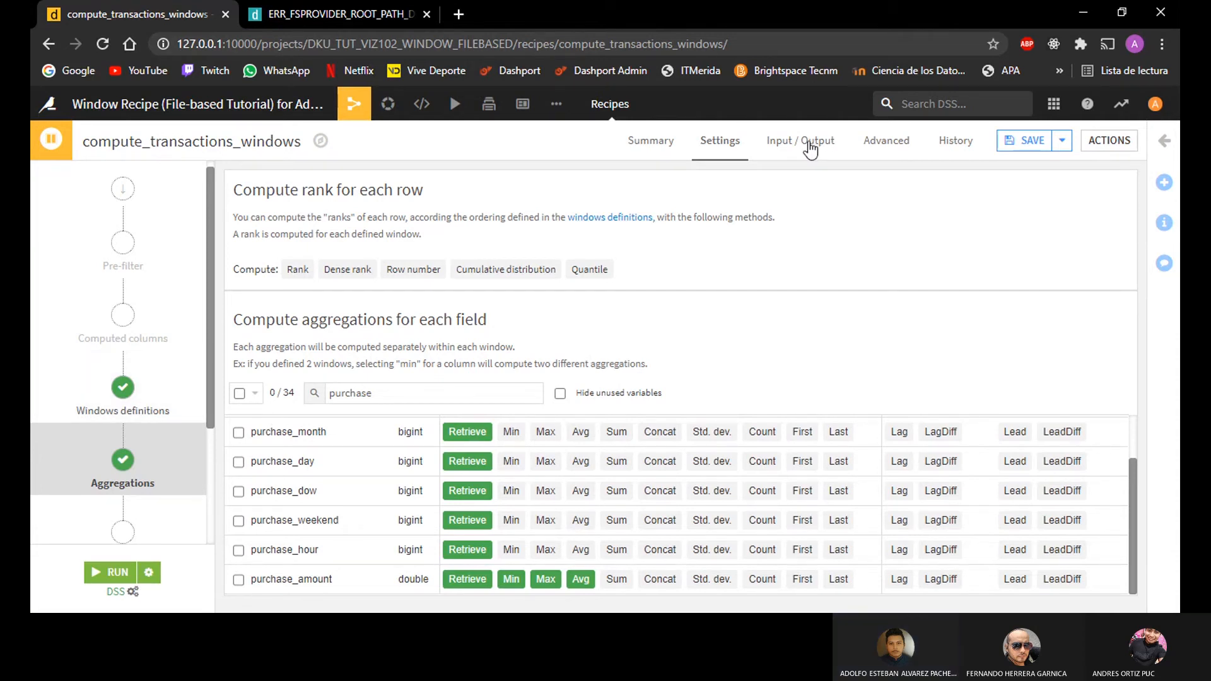
Step: Review the recipe's output column names and save it, updating the transactions_windows schema with drop and recreate
{"action": "scroll", "coordinate": [146, 494], "scroll_direction": "down", "scroll_amount": 3}
{"action": "left_click", "coordinate": [122, 511]}
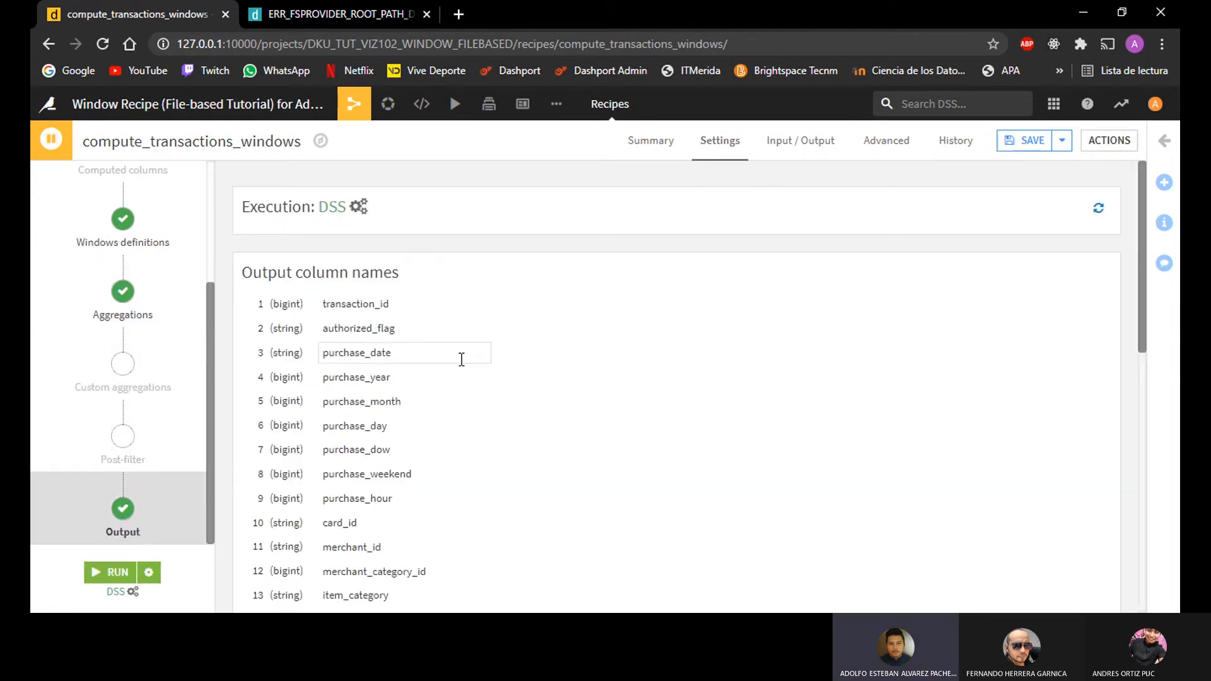
{"action": "scroll", "coordinate": [444, 373], "scroll_direction": "down", "scroll_amount": 1}
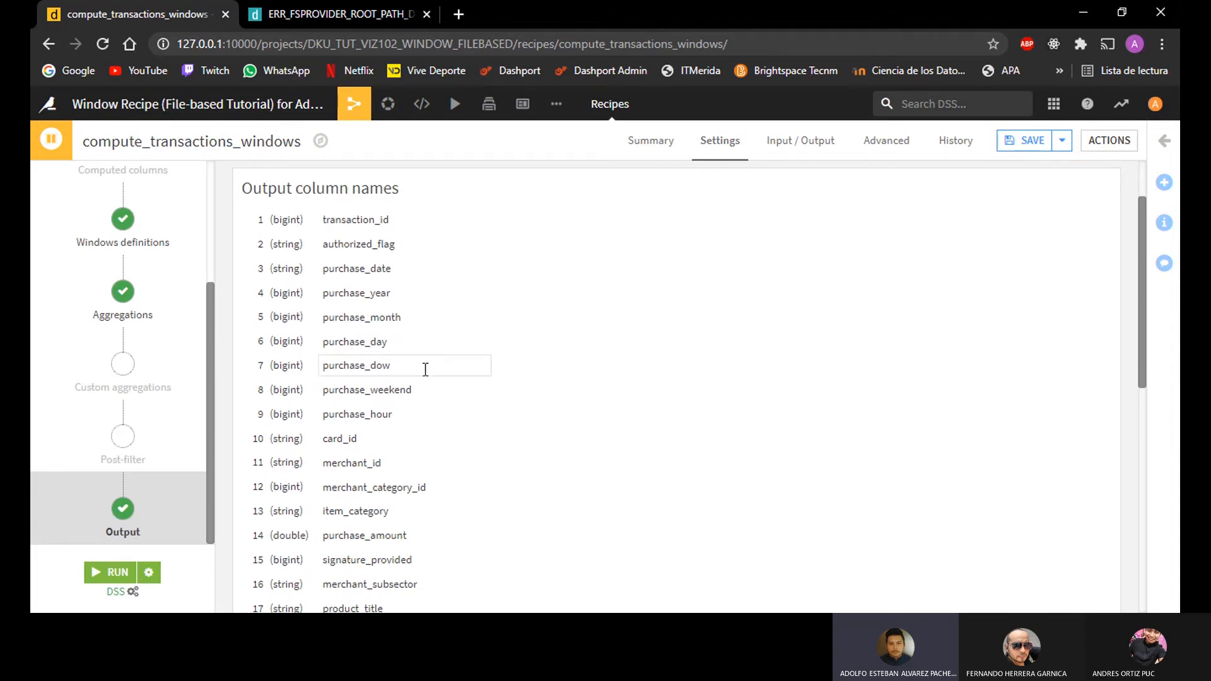
{"action": "scroll", "coordinate": [429, 379], "scroll_direction": "down", "scroll_amount": 2}
{"action": "scroll", "coordinate": [441, 404], "scroll_direction": "down", "scroll_amount": 1}
{"action": "scroll", "coordinate": [449, 410], "scroll_direction": "down", "scroll_amount": 1}
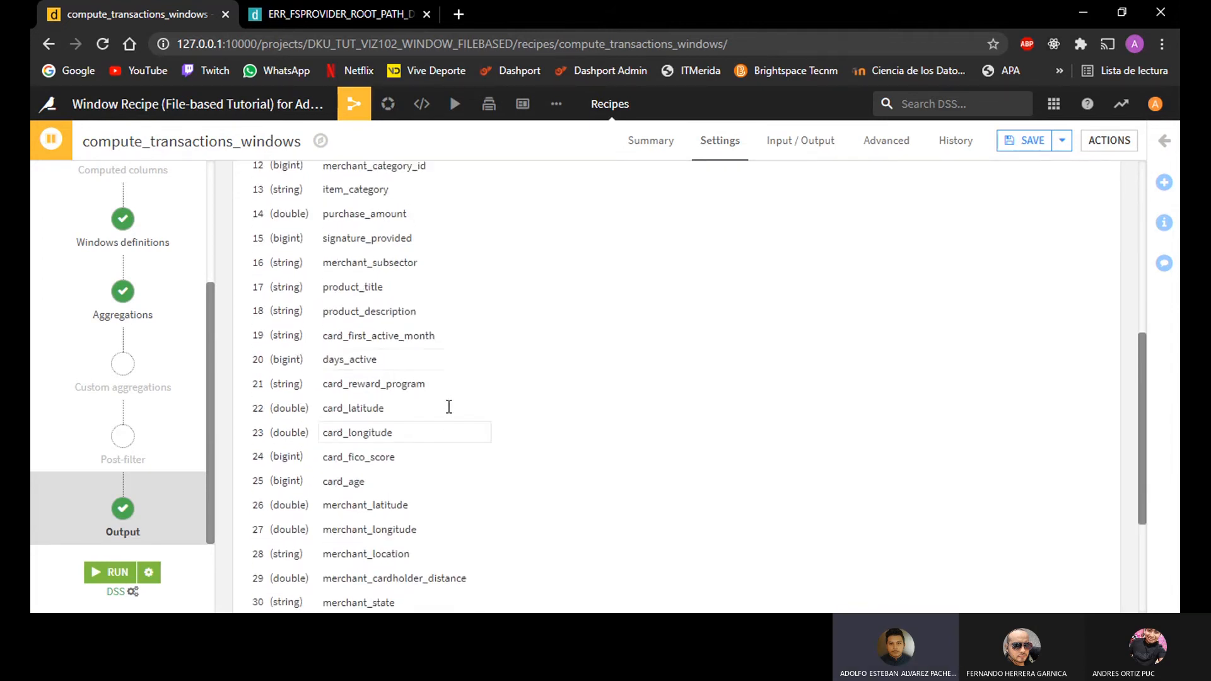
{"action": "scroll", "coordinate": [409, 359], "scroll_direction": "down", "scroll_amount": 3}
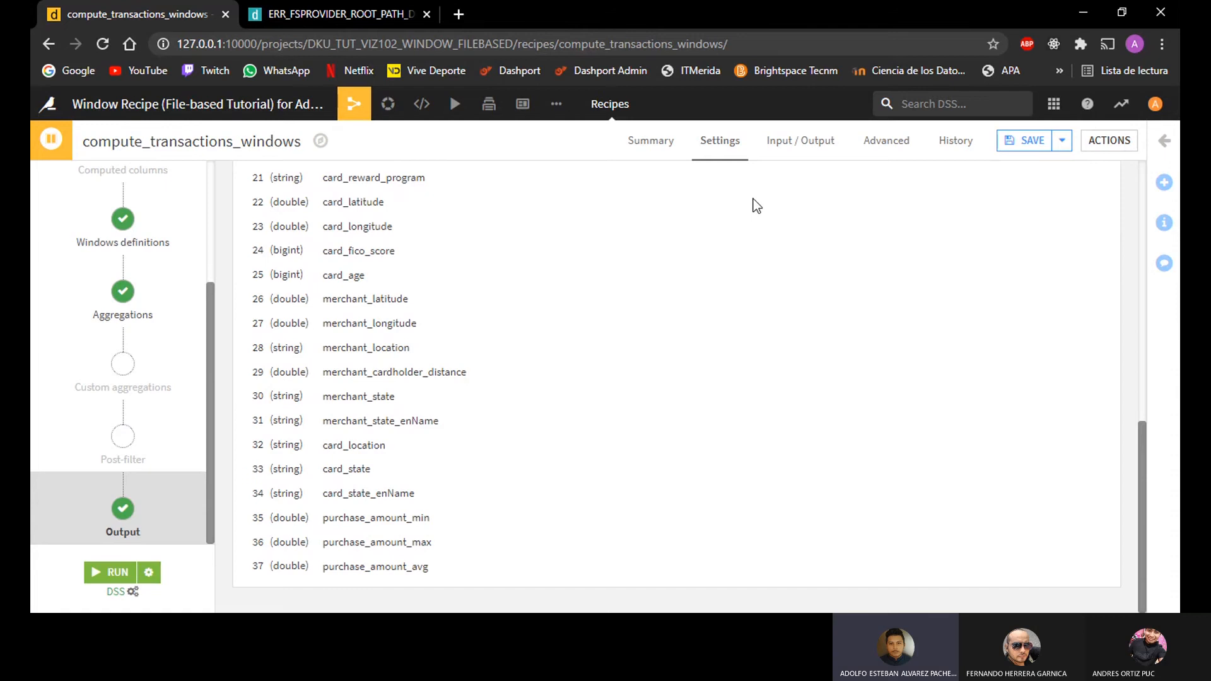
{"action": "left_click", "coordinate": [1012, 145]}
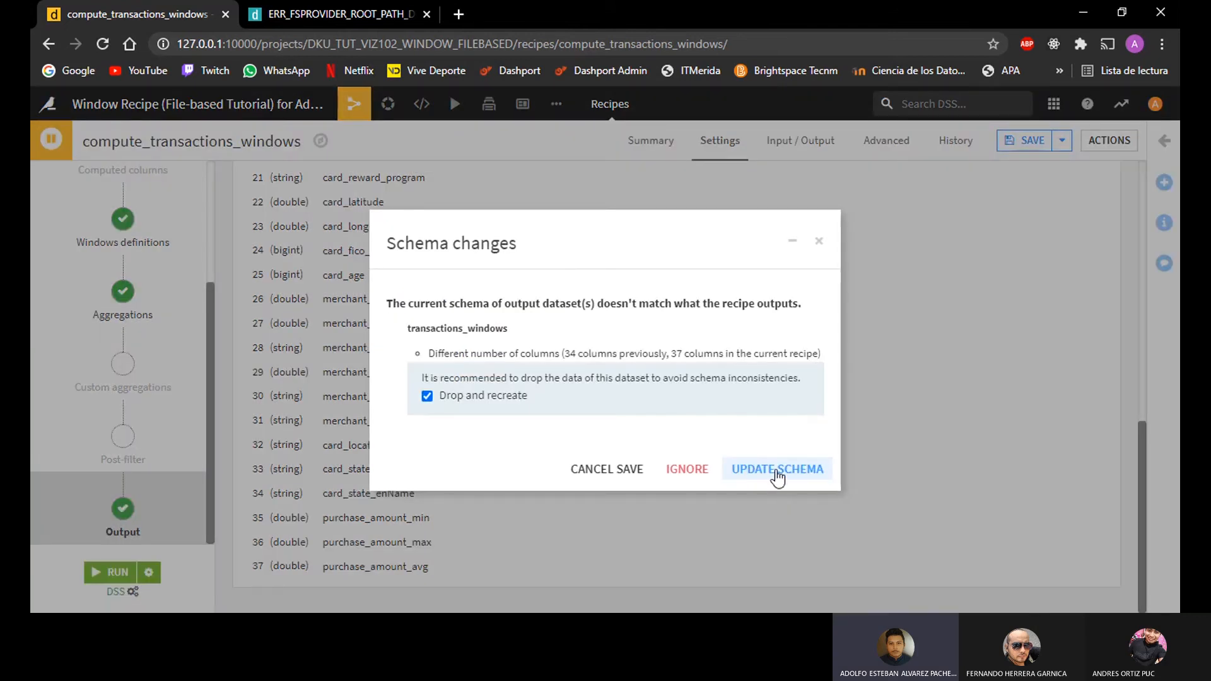
{"action": "left_click", "coordinate": [783, 477]}
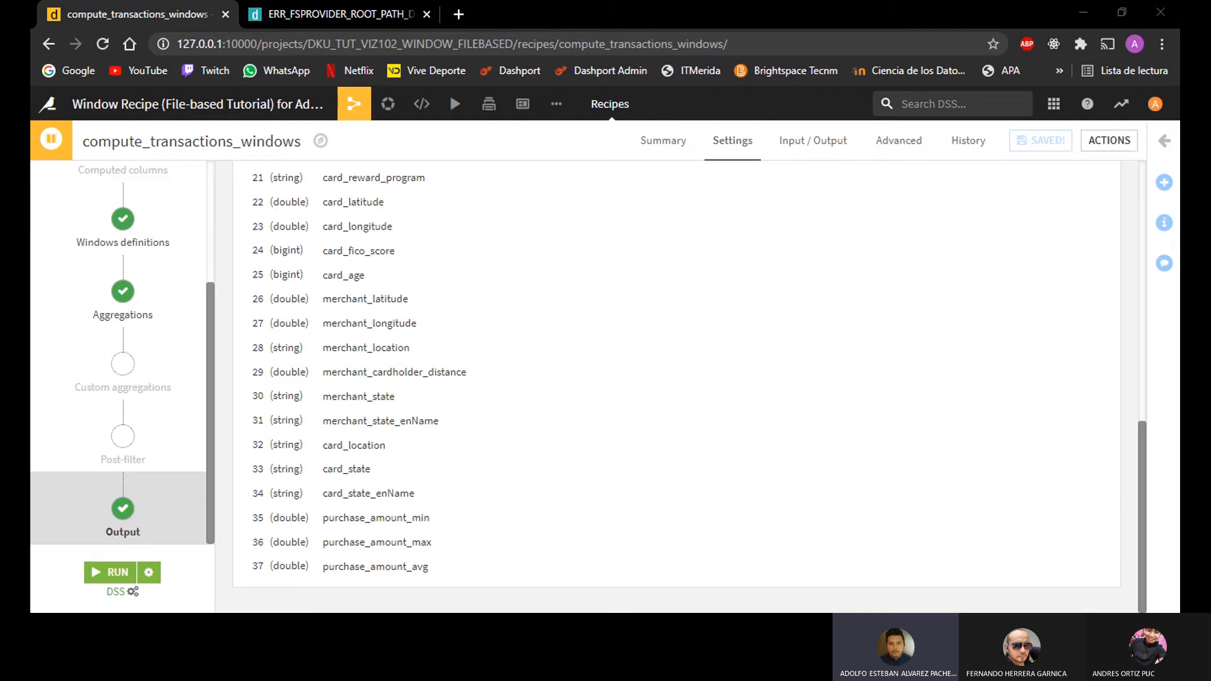
Step: Add a second window to the window definitions and partition it by merchant_id
{"action": "key", "text": "alt+Tab"}
{"action": "left_click", "coordinate": [142, 249]}
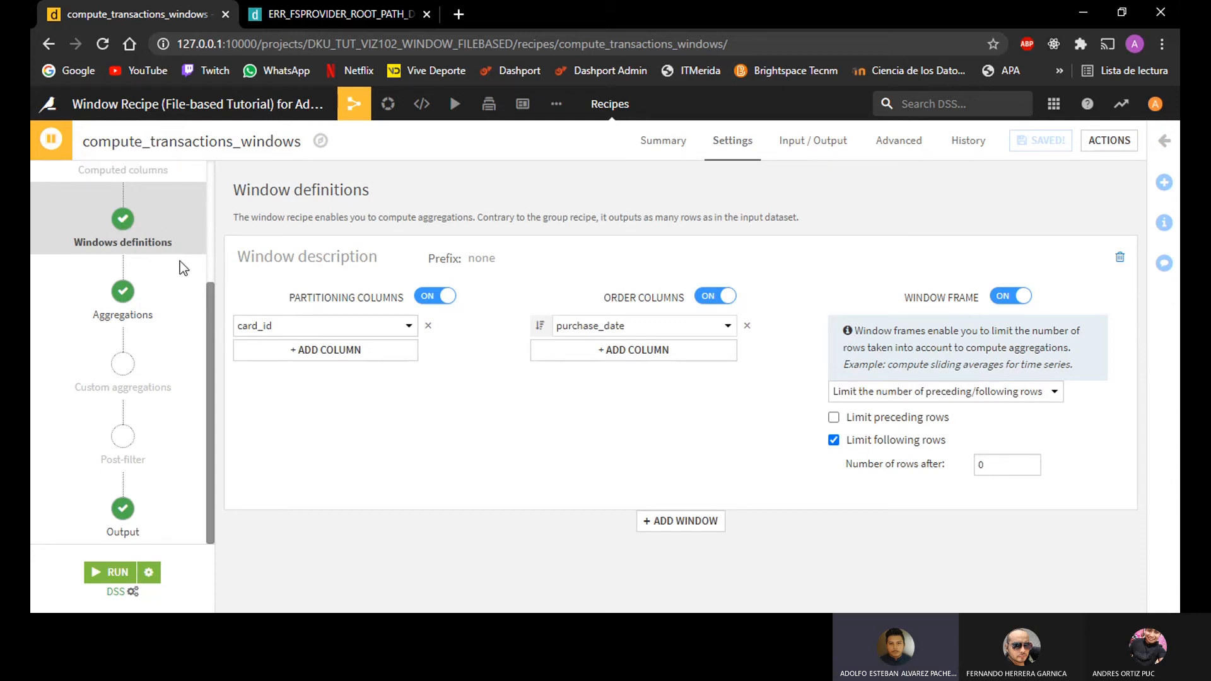
{"action": "scroll", "coordinate": [208, 322], "scroll_direction": "up", "scroll_amount": 3}
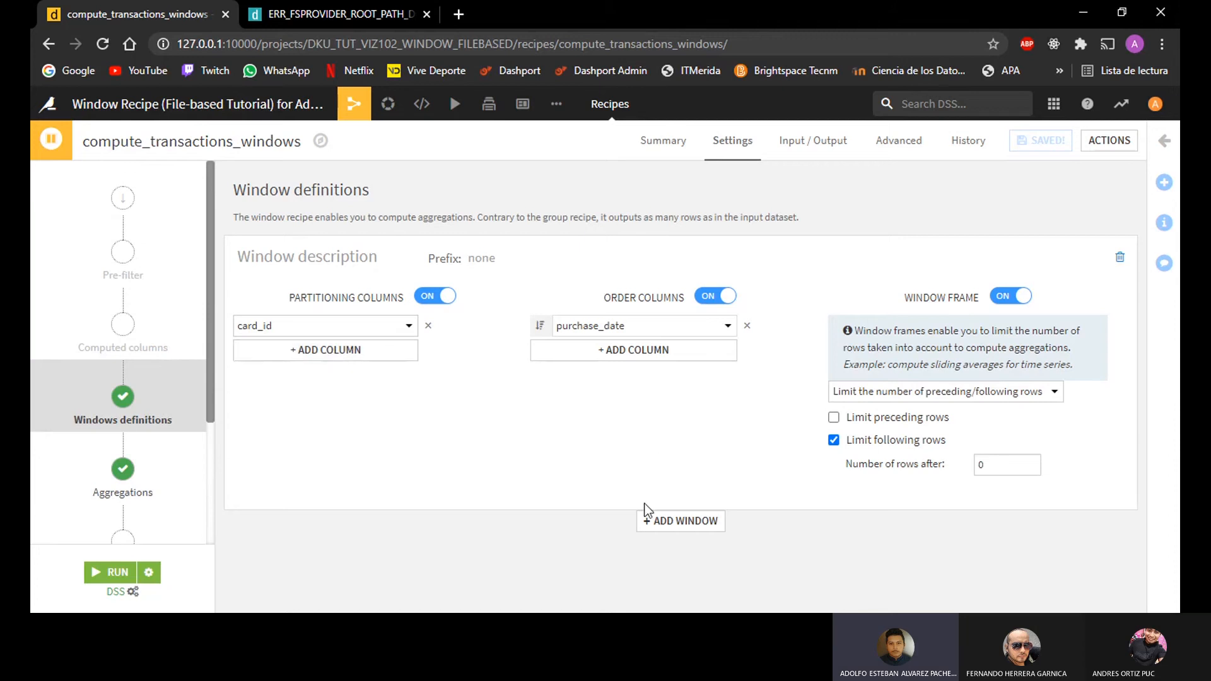
{"action": "left_click", "coordinate": [694, 524]}
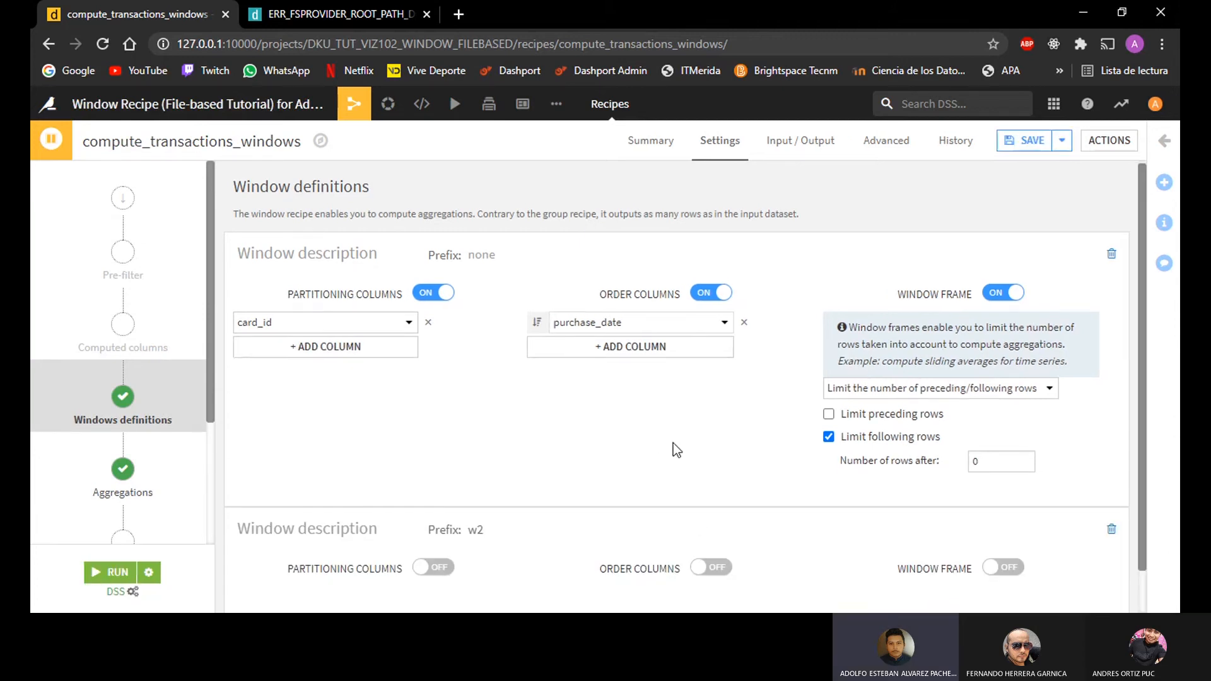
{"action": "scroll", "coordinate": [662, 446], "scroll_direction": "down", "scroll_amount": 1}
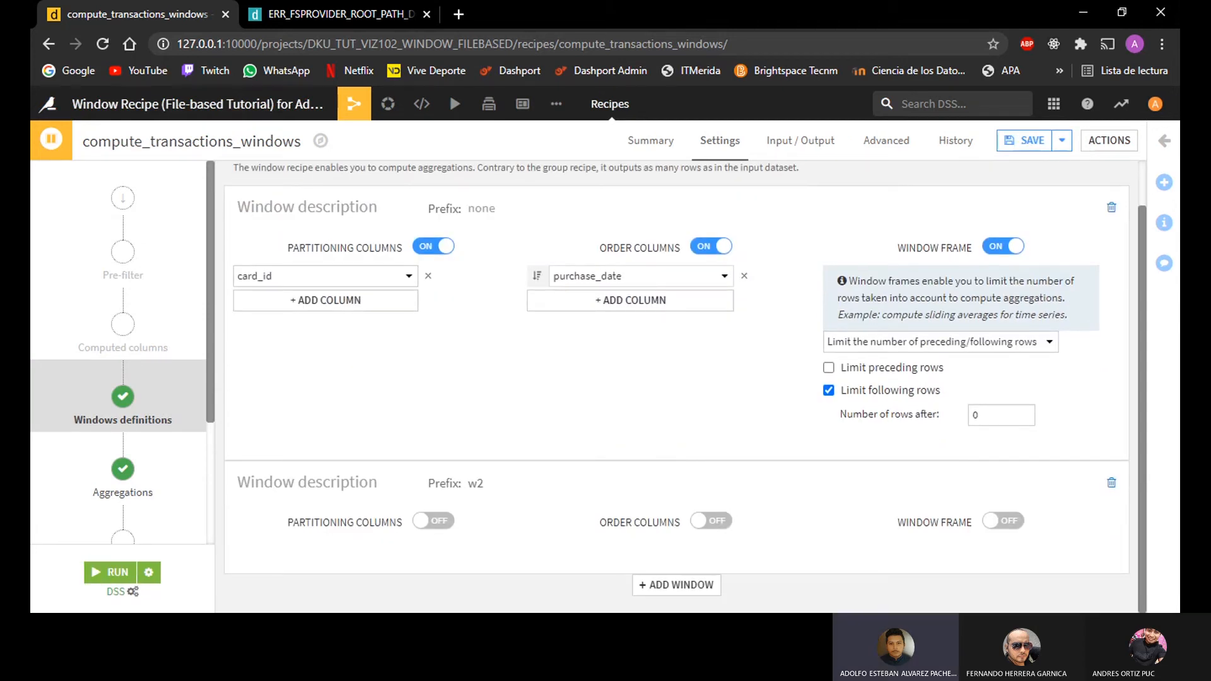
{"action": "left_click", "coordinate": [435, 521]}
{"action": "scroll", "coordinate": [505, 450], "scroll_direction": "down", "scroll_amount": 1}
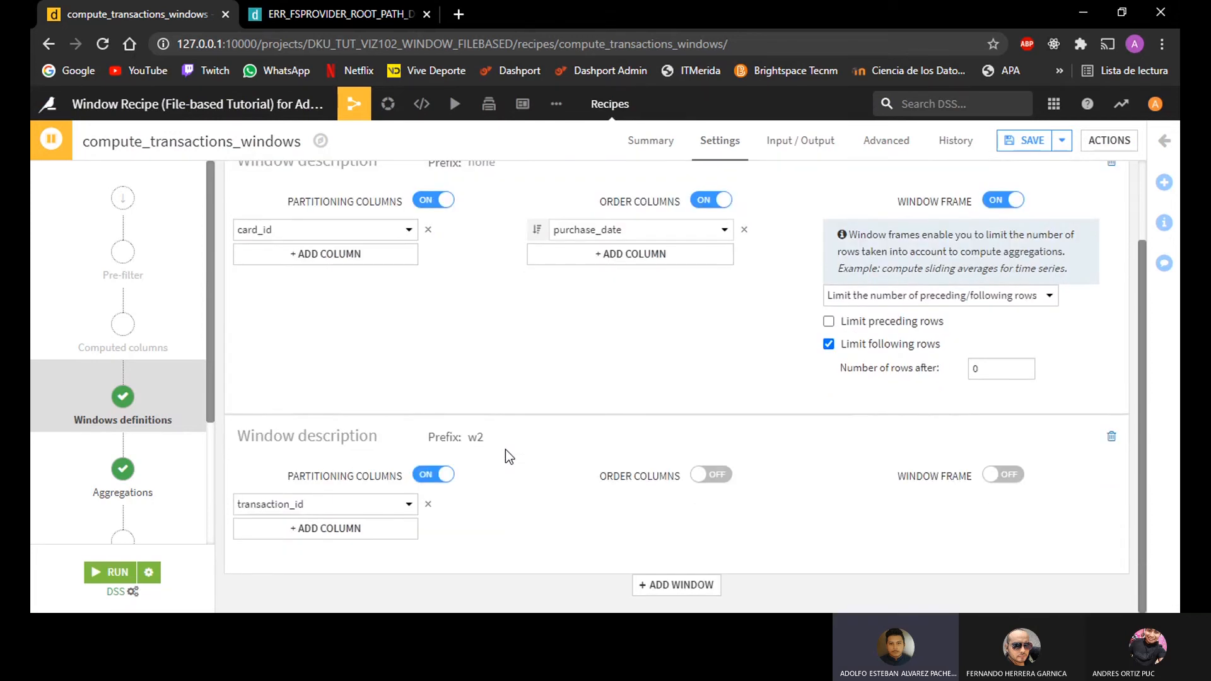
{"action": "left_click", "coordinate": [309, 504]}
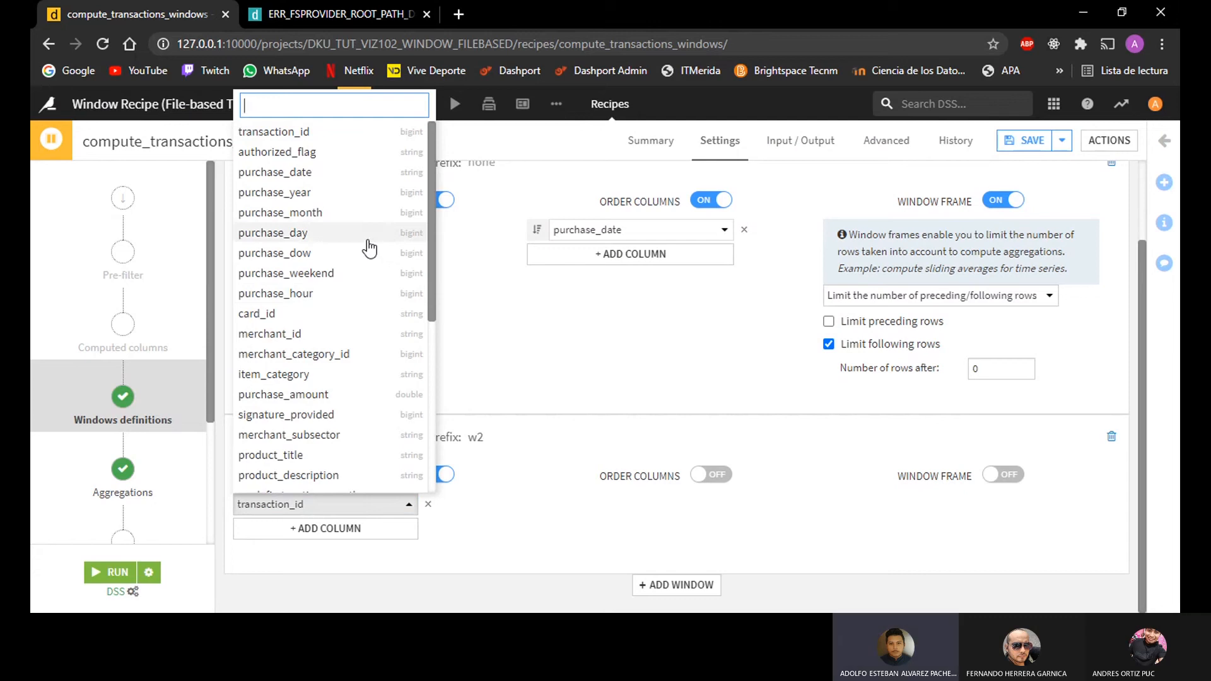
{"action": "type", "text": "merc"}
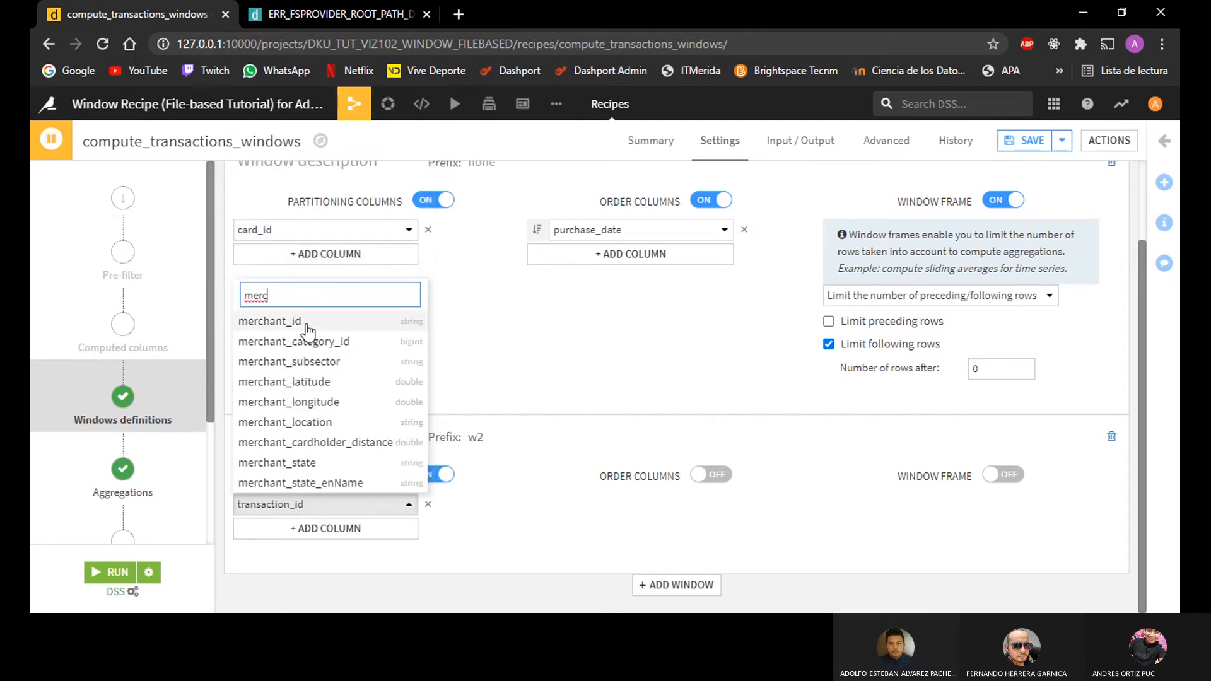
{"action": "left_click", "coordinate": [271, 322]}
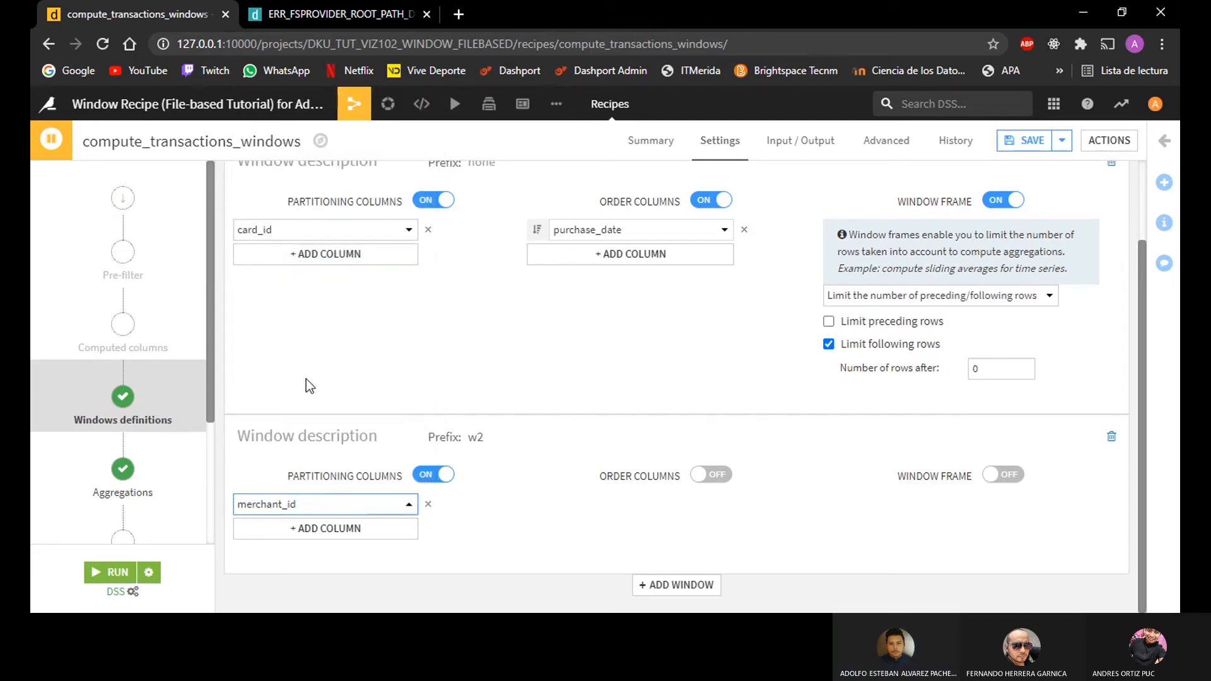
Step: Enable order columns in the second window and order it by purchase_date
{"action": "left_click", "coordinate": [711, 479]}
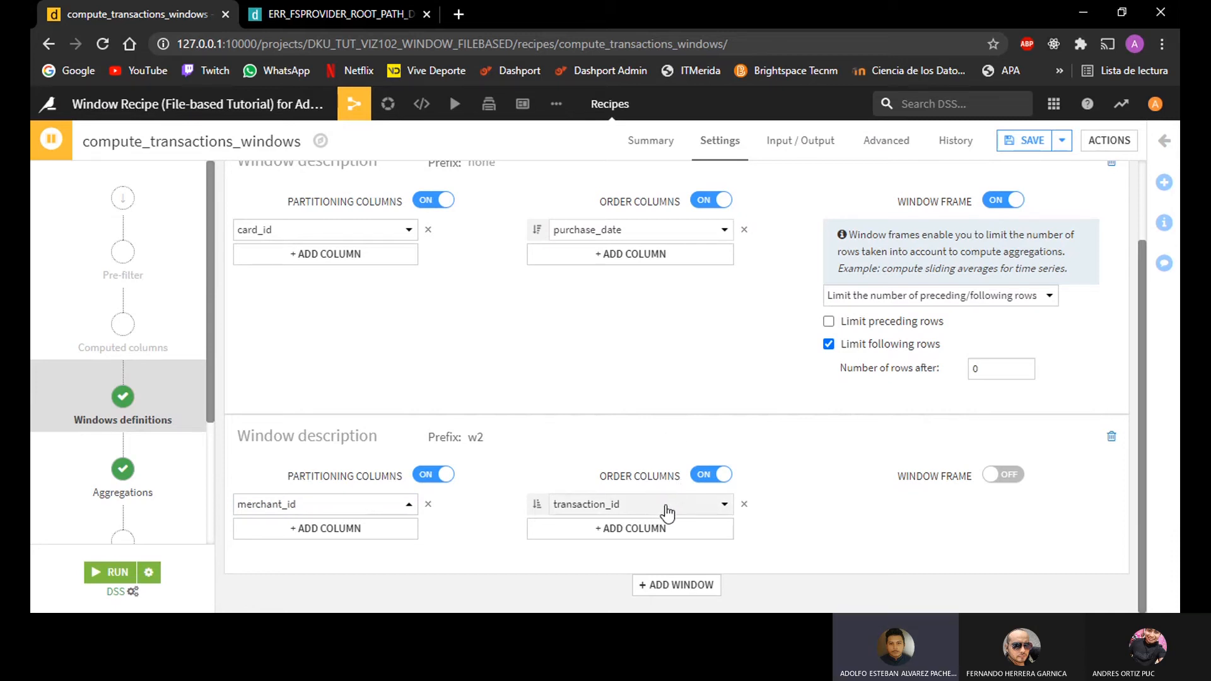
{"action": "left_click", "coordinate": [633, 508]}
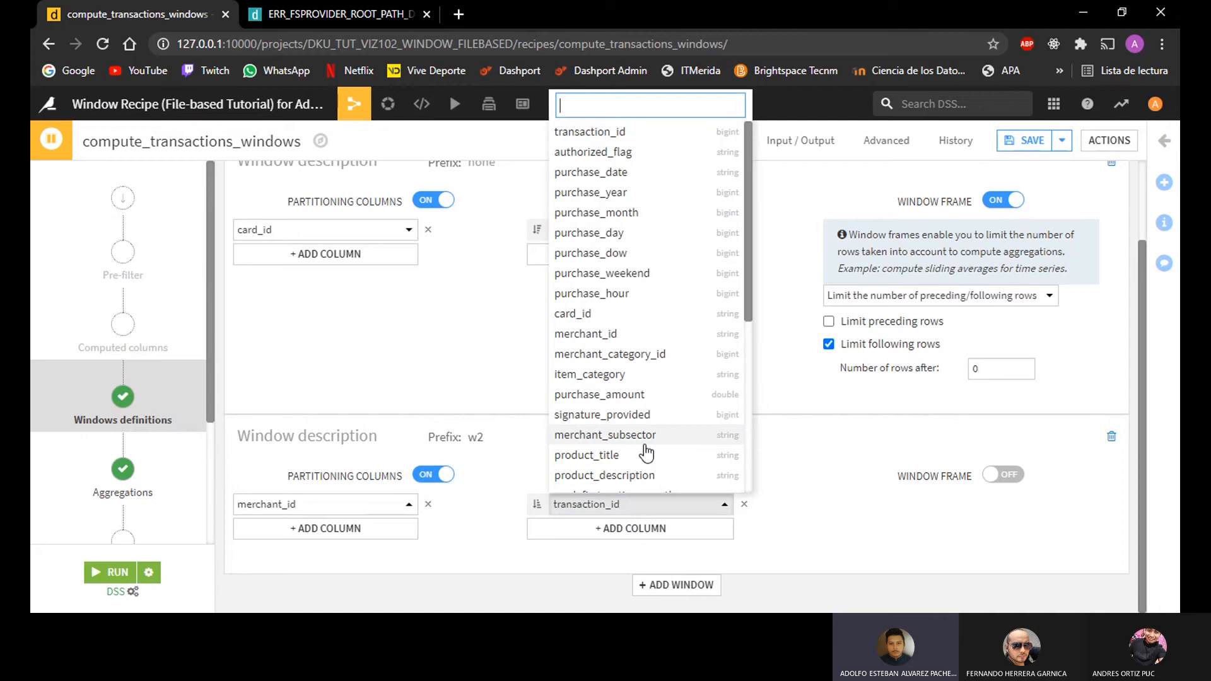
{"action": "type", "text": "purca"}
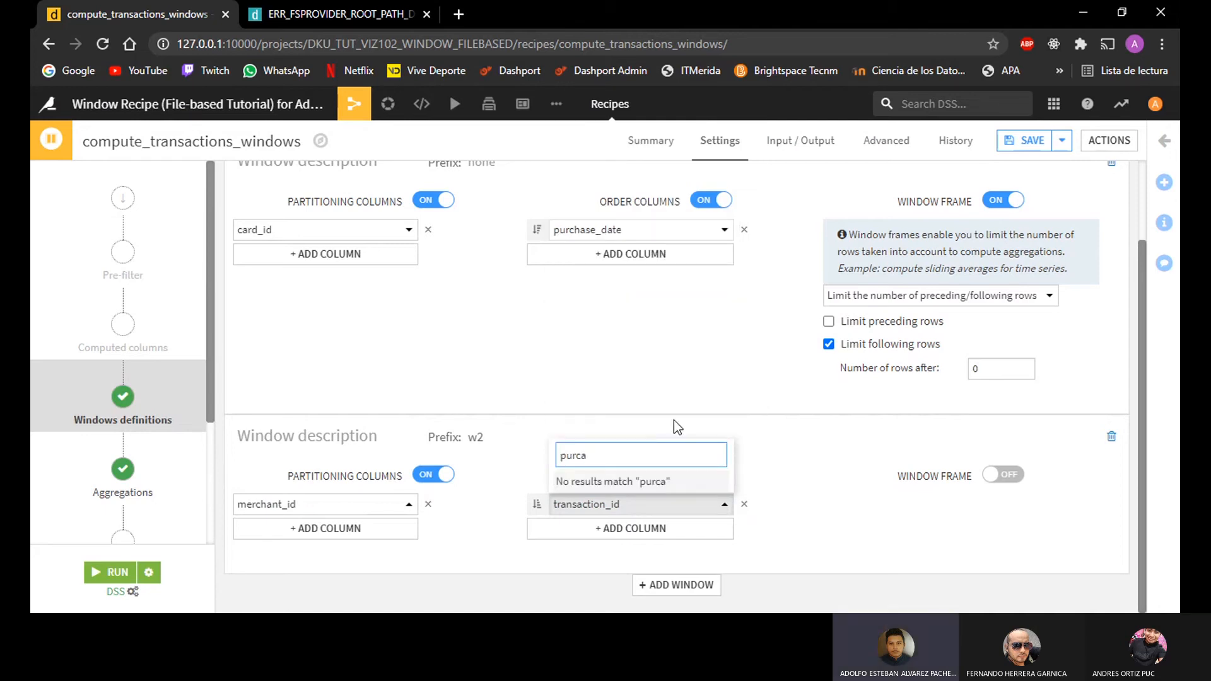
{"action": "key", "text": "BackSpace"}
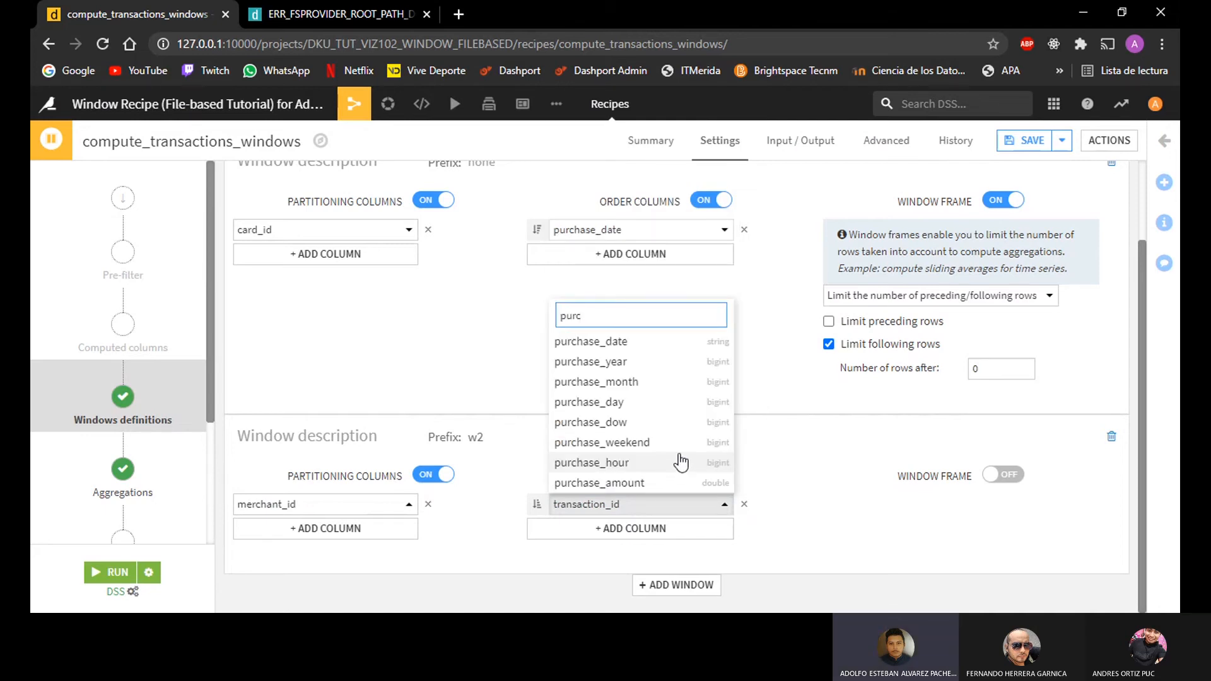
{"action": "left_click", "coordinate": [591, 341]}
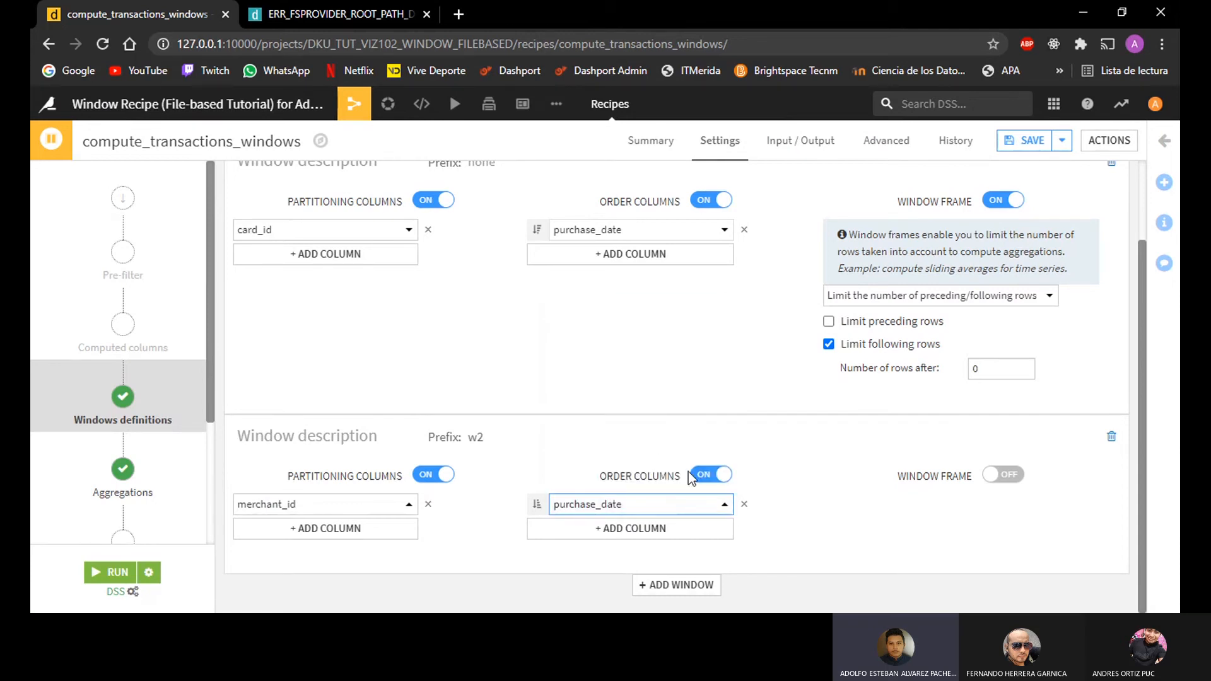
Step: Enable the second window's frame with following rows limited to 0, and reverse its purchase_date sort direction
{"action": "left_click", "coordinate": [1002, 475]}
{"action": "scroll", "coordinate": [801, 445], "scroll_direction": "down", "scroll_amount": 2}
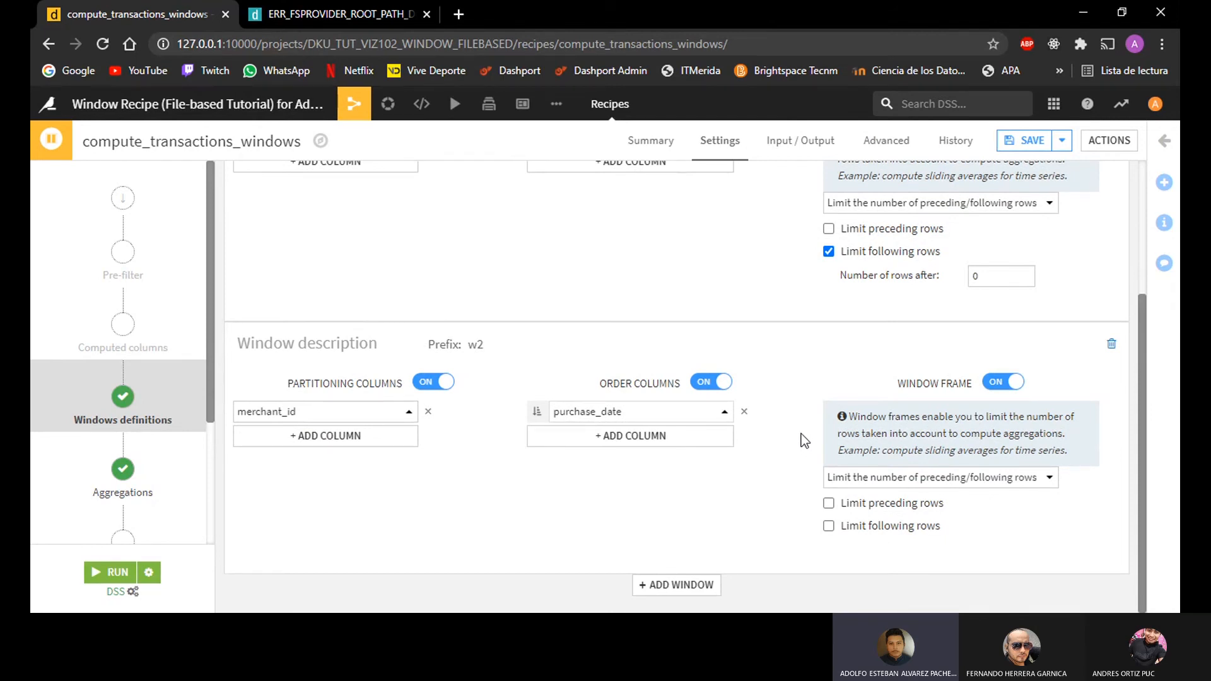
{"action": "left_click", "coordinate": [911, 529]}
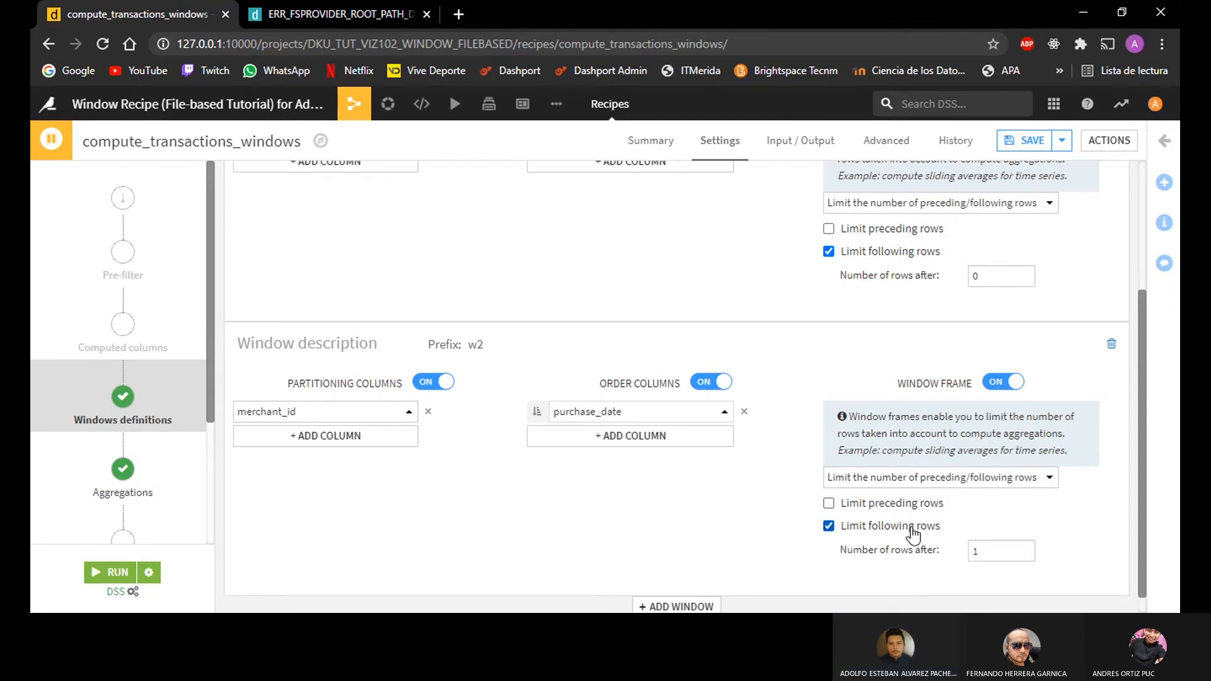
{"action": "scroll", "coordinate": [773, 470], "scroll_direction": "down", "scroll_amount": 1}
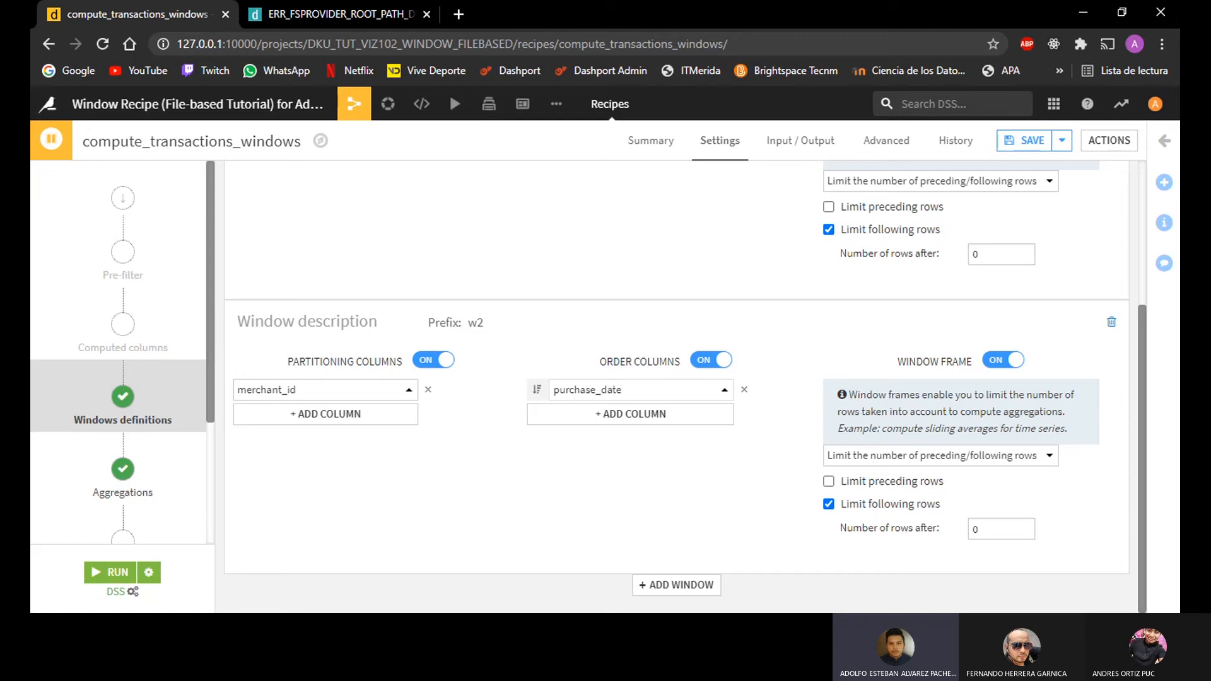
Step: Set the prefix of the first window, partitioned by card_id, to card
{"action": "scroll", "coordinate": [475, 325], "scroll_direction": "up", "scroll_amount": 3}
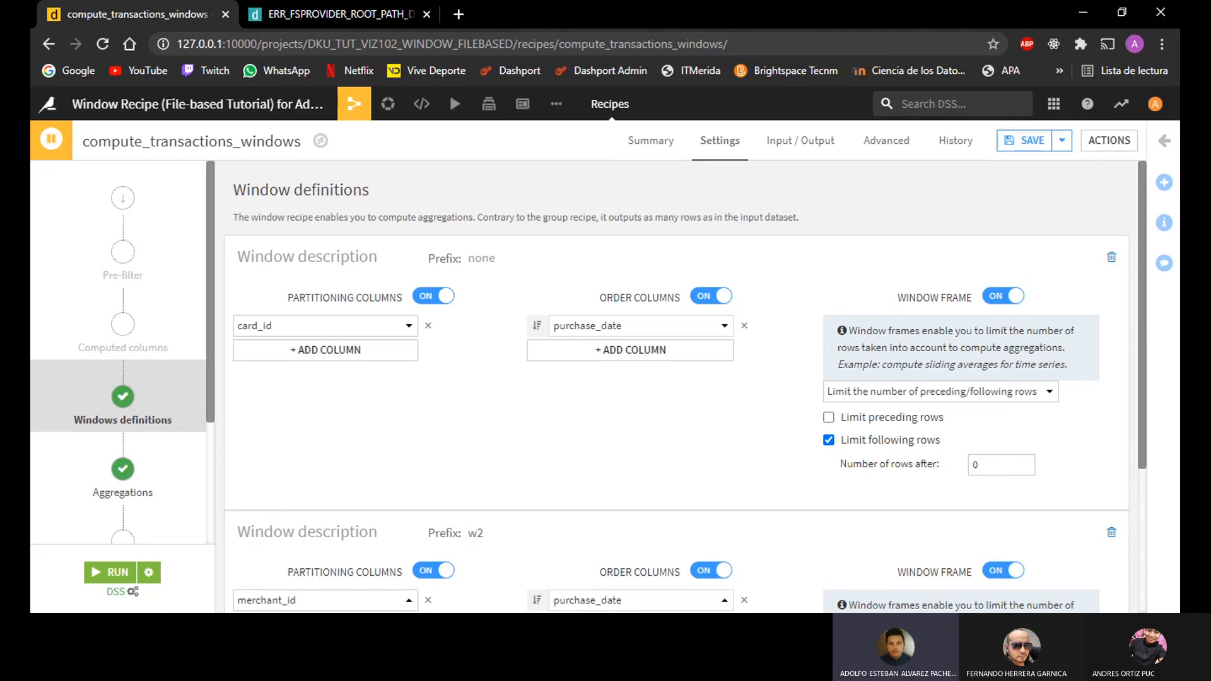
{"action": "left_click", "coordinate": [505, 257]}
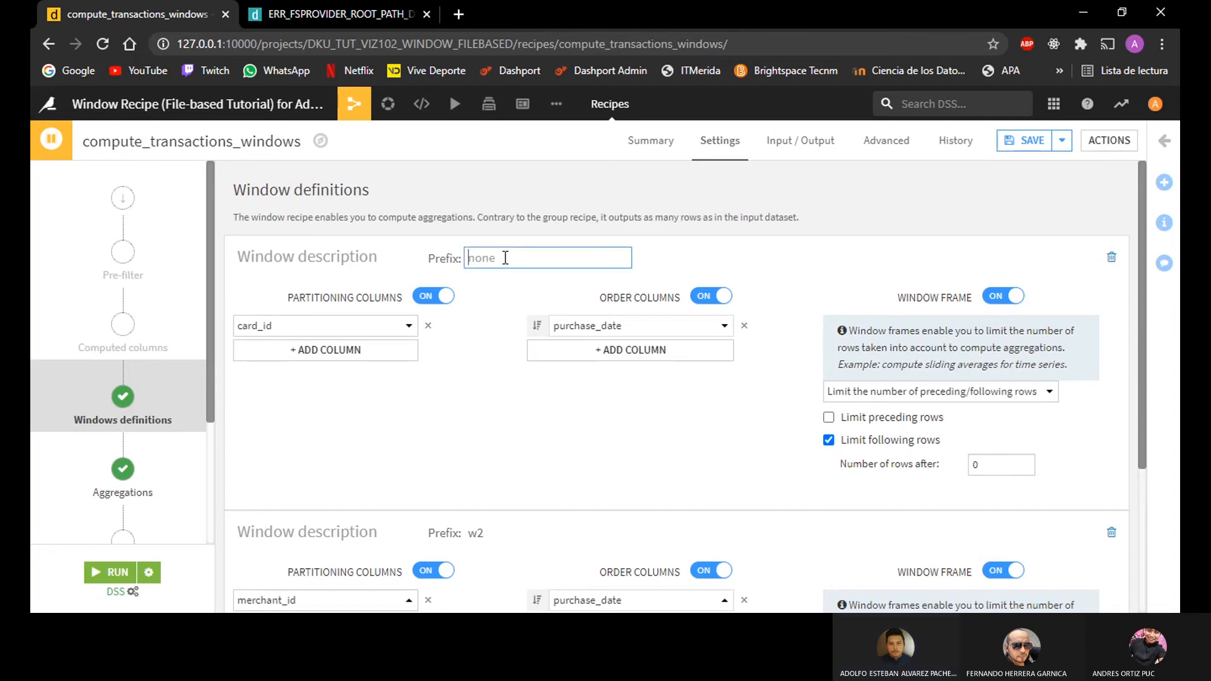
{"action": "type", "text": "card"}
{"action": "key", "text": "Return"}
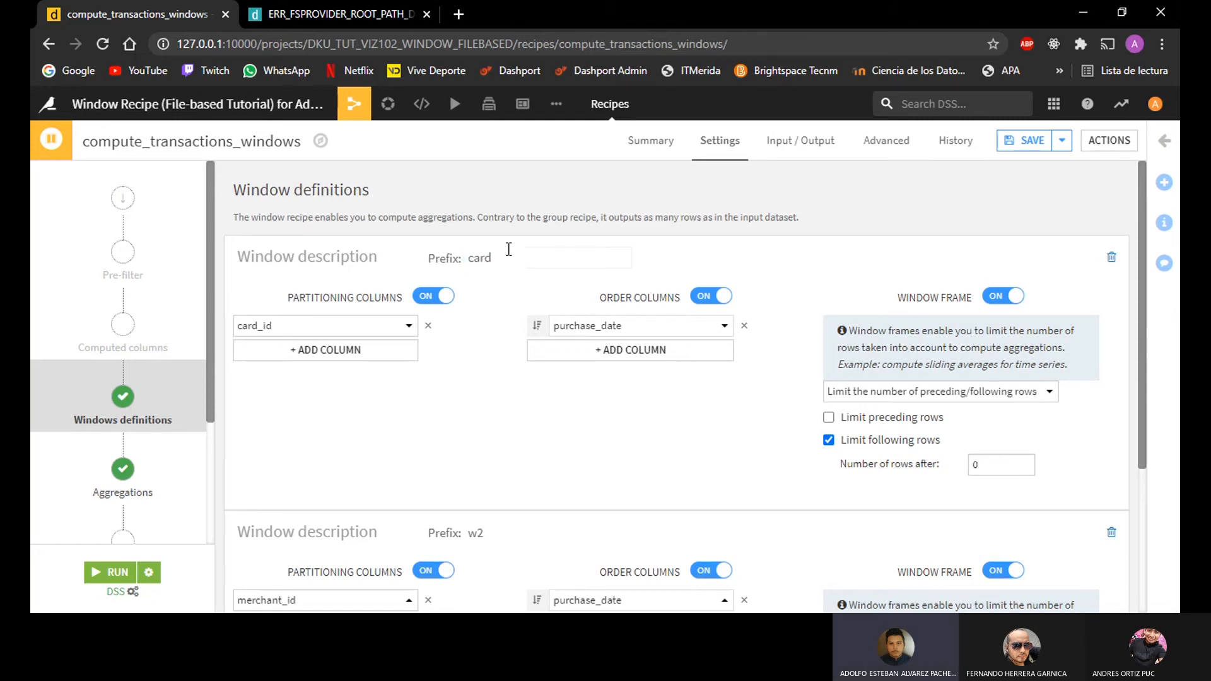
Step: Change the prefix of the second window, partitioned by merchant_id, to merchant
{"action": "scroll", "coordinate": [524, 433], "scroll_direction": "down", "scroll_amount": 3}
{"action": "left_click", "coordinate": [470, 318]}
{"action": "left_click_drag", "start_coordinate": [499, 322], "coordinate": [459, 317]}
{"action": "type", "text": "merchant"}
{"action": "left_click", "coordinate": [485, 490]}
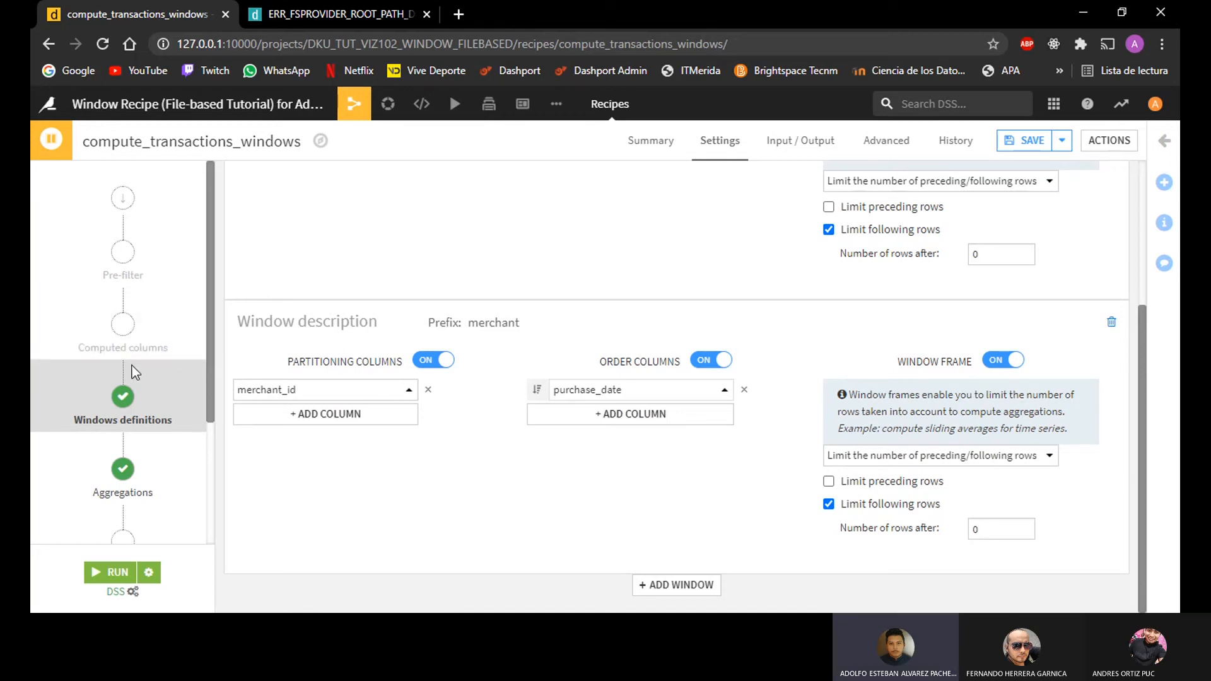
Step: Review the recipe's output columns with the card and merchant prefixes, and save the recipe
{"action": "scroll", "coordinate": [126, 441], "scroll_direction": "down", "scroll_amount": 3}
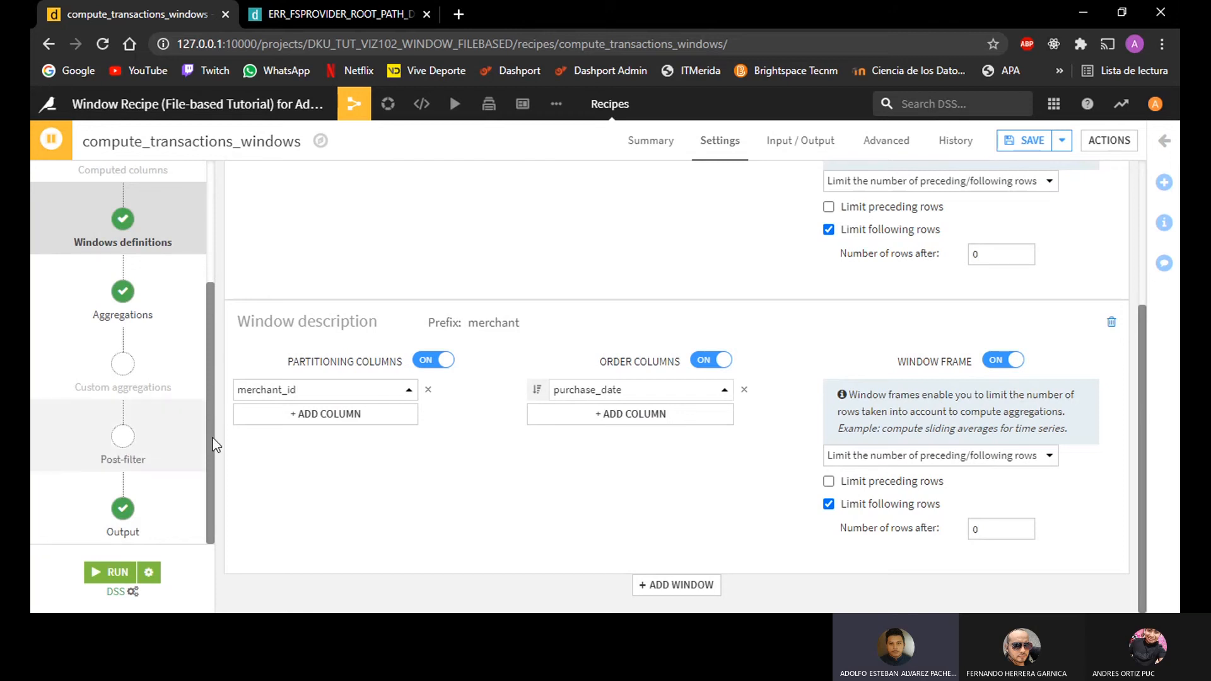
{"action": "left_click", "coordinate": [129, 516]}
{"action": "scroll", "coordinate": [465, 419], "scroll_direction": "down", "scroll_amount": 2}
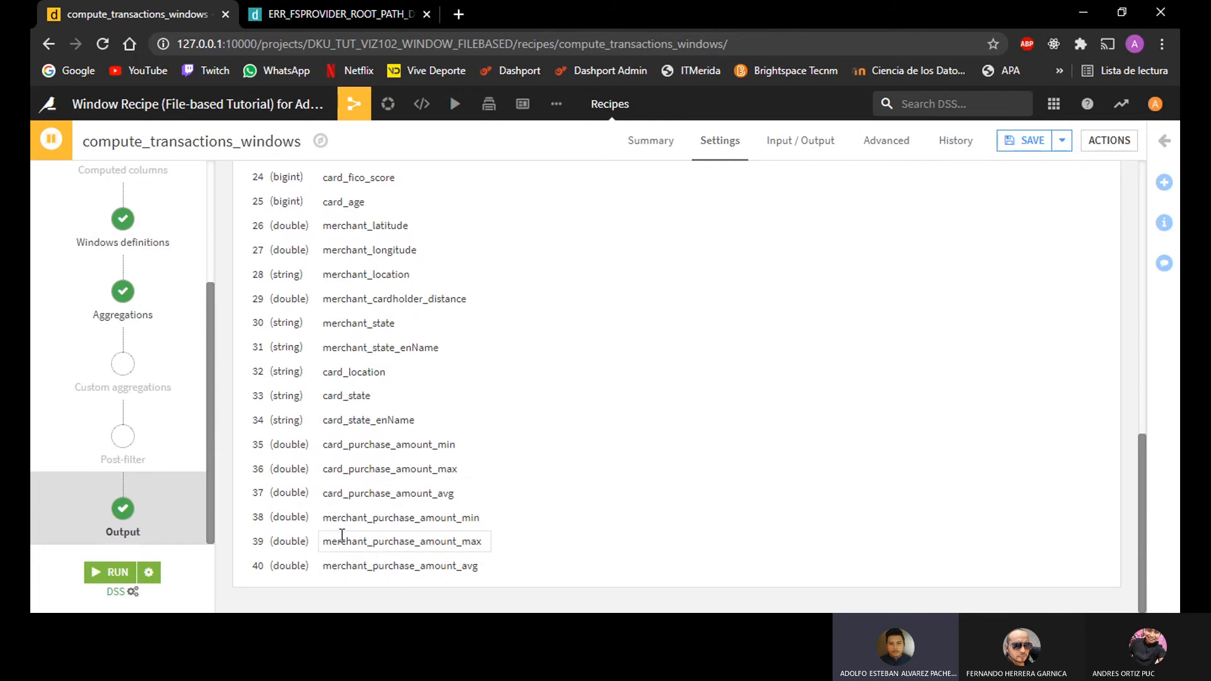
{"action": "left_click", "coordinate": [1014, 147]}
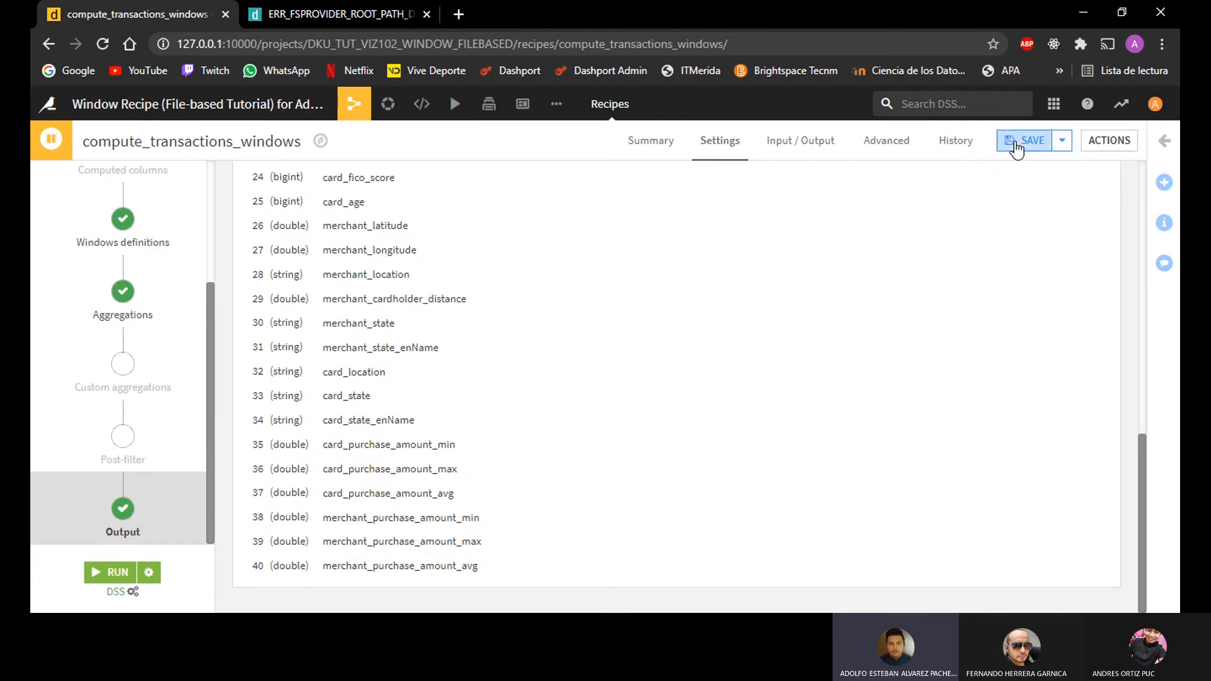
{"action": "left_click", "coordinate": [777, 470]}
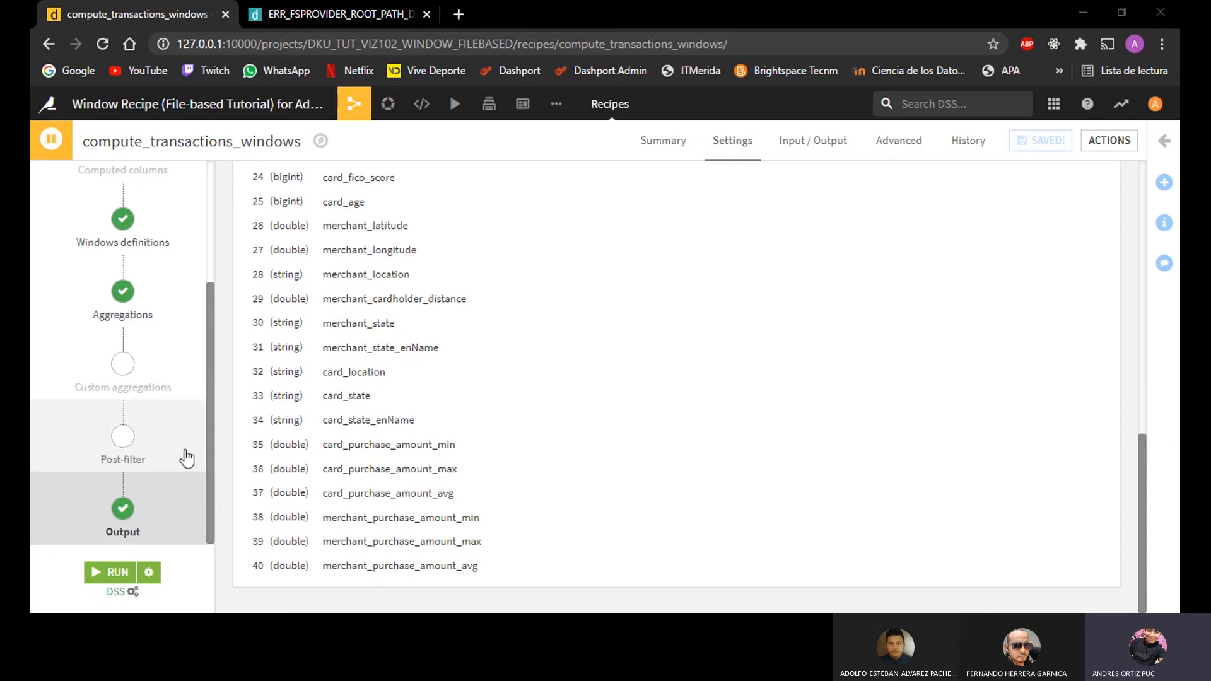
Step: Enable the post-filter's row filter, keeping only rows that satisfy all the following conditions
{"action": "left_click", "coordinate": [119, 444]}
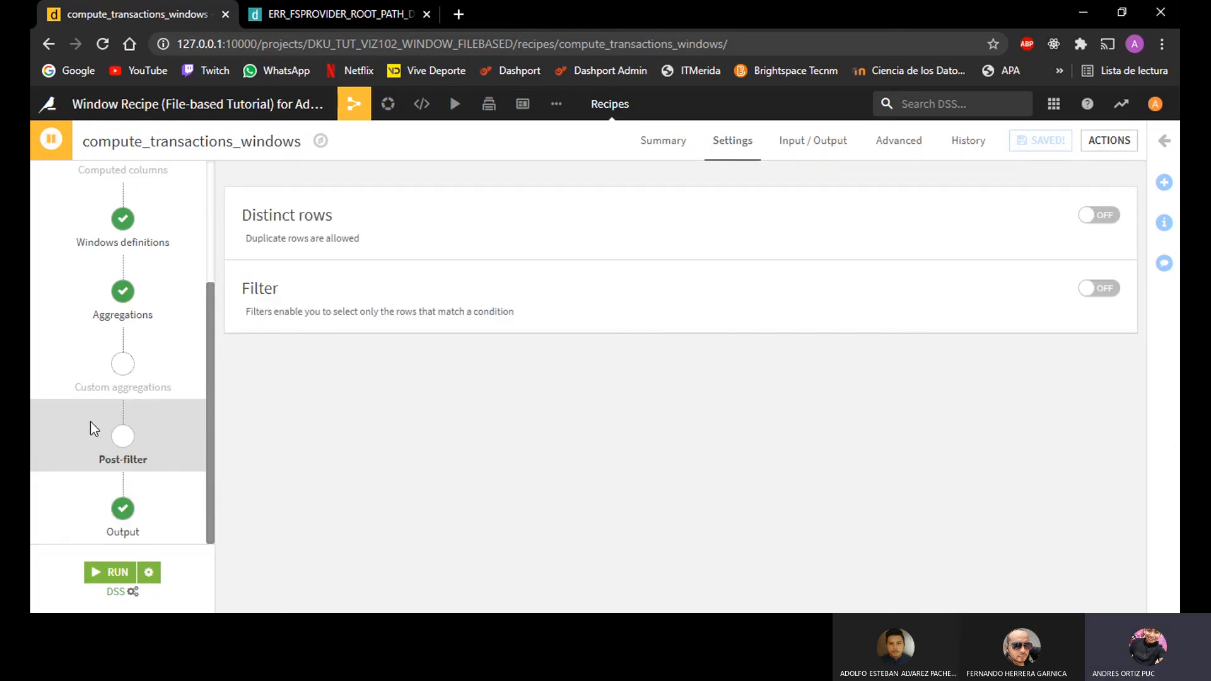
{"action": "left_click", "coordinate": [1100, 289]}
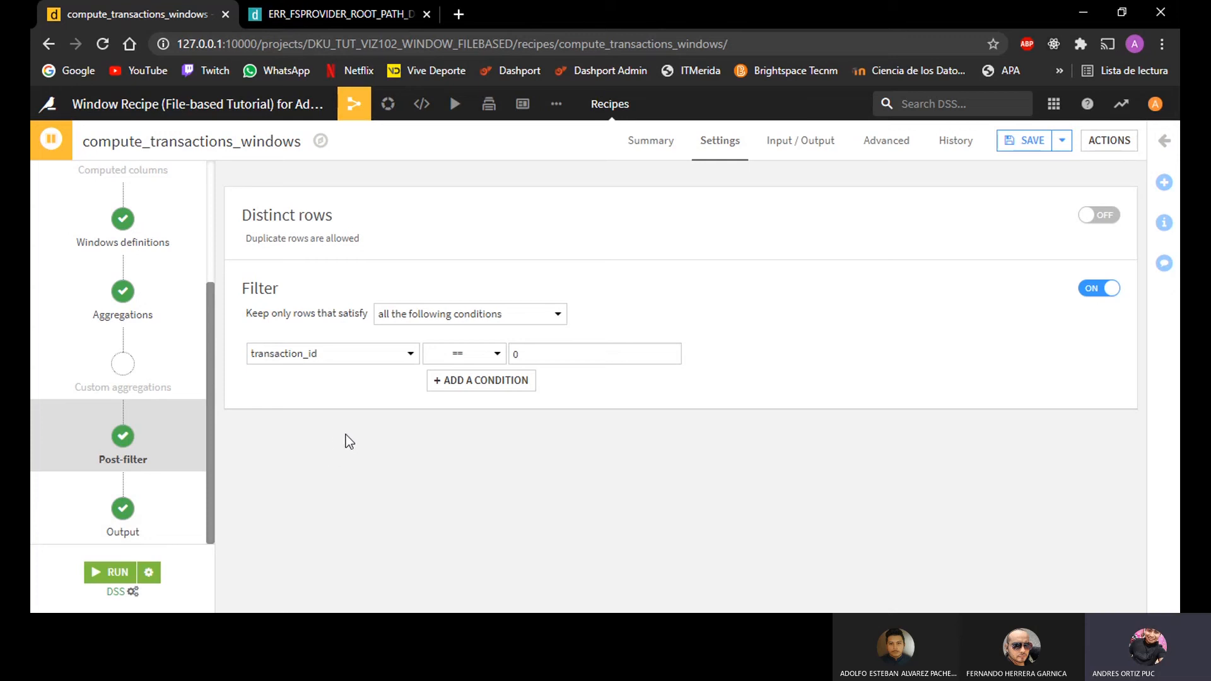
{"action": "left_click", "coordinate": [454, 318]}
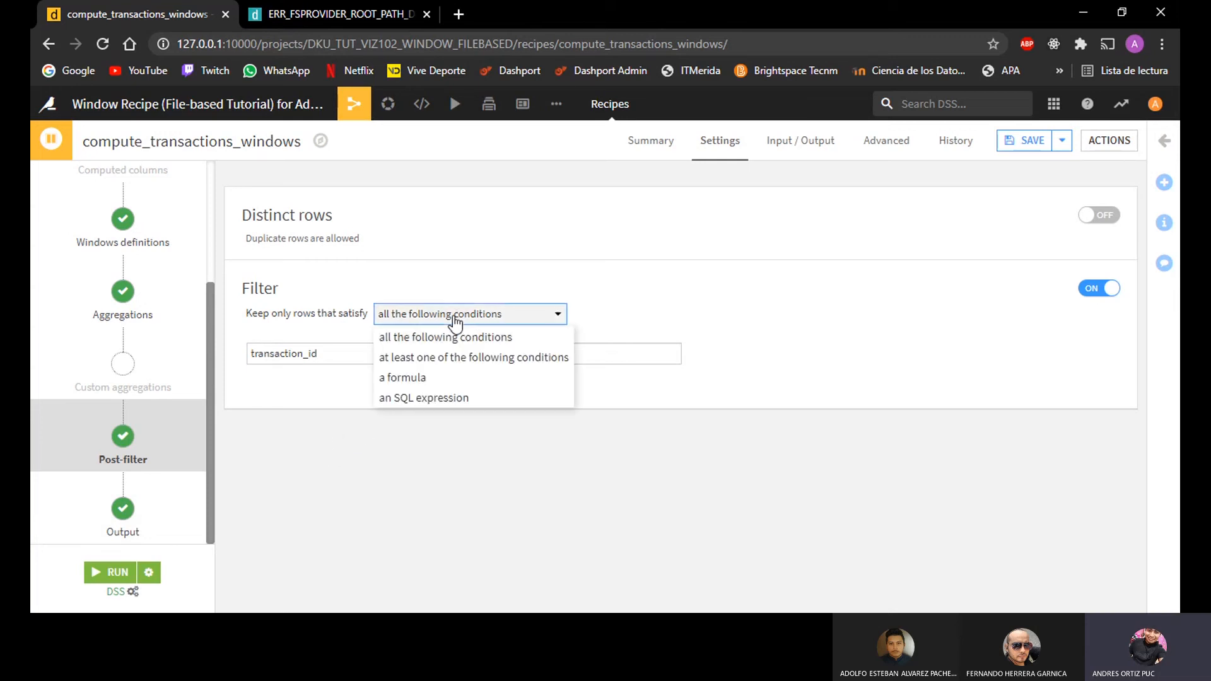
{"action": "left_click", "coordinate": [454, 321]}
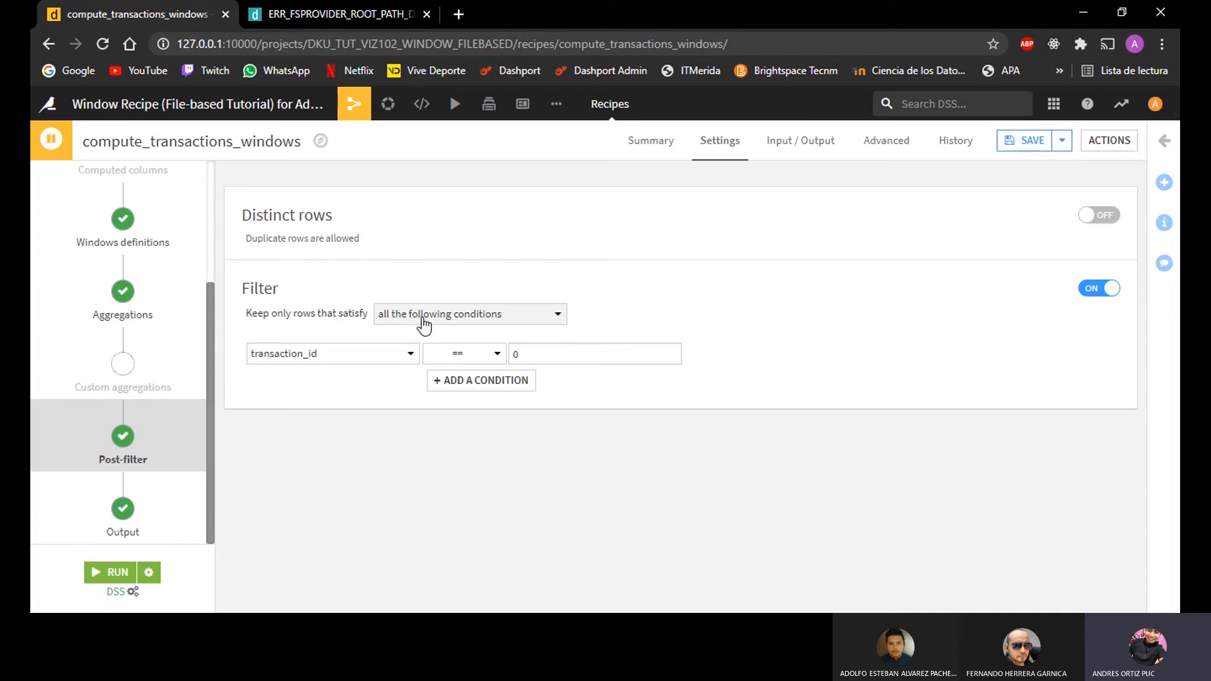
{"action": "left_click", "coordinate": [468, 325]}
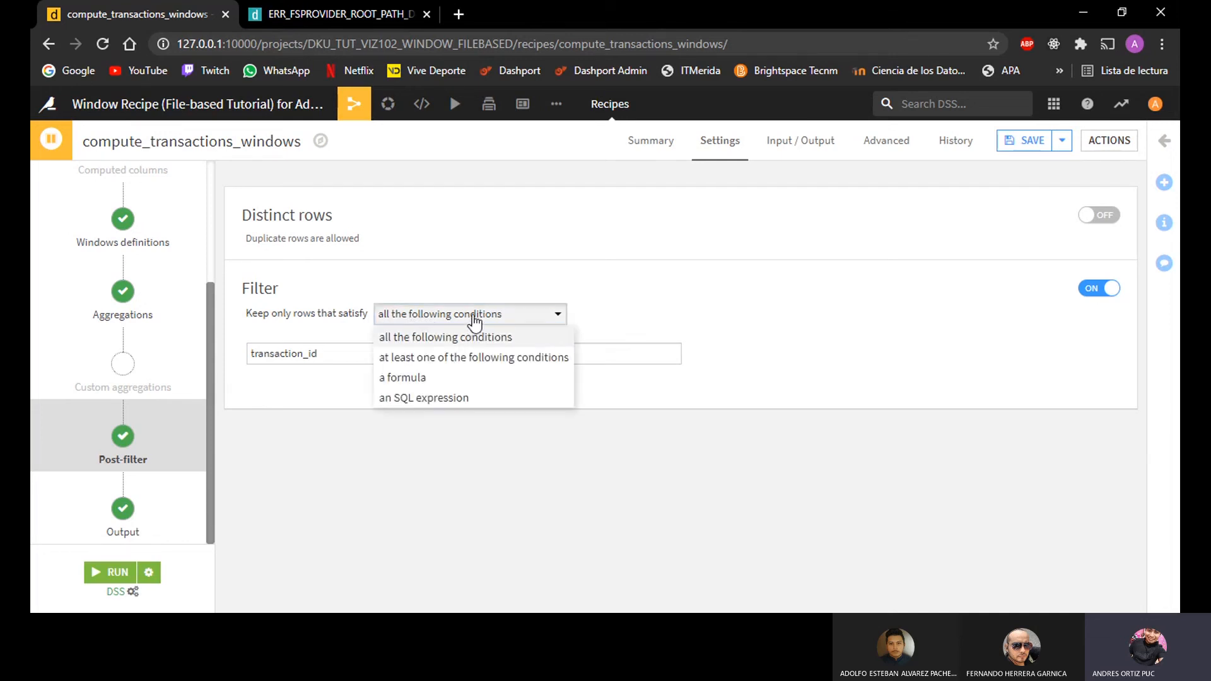
{"action": "left_click", "coordinate": [475, 321]}
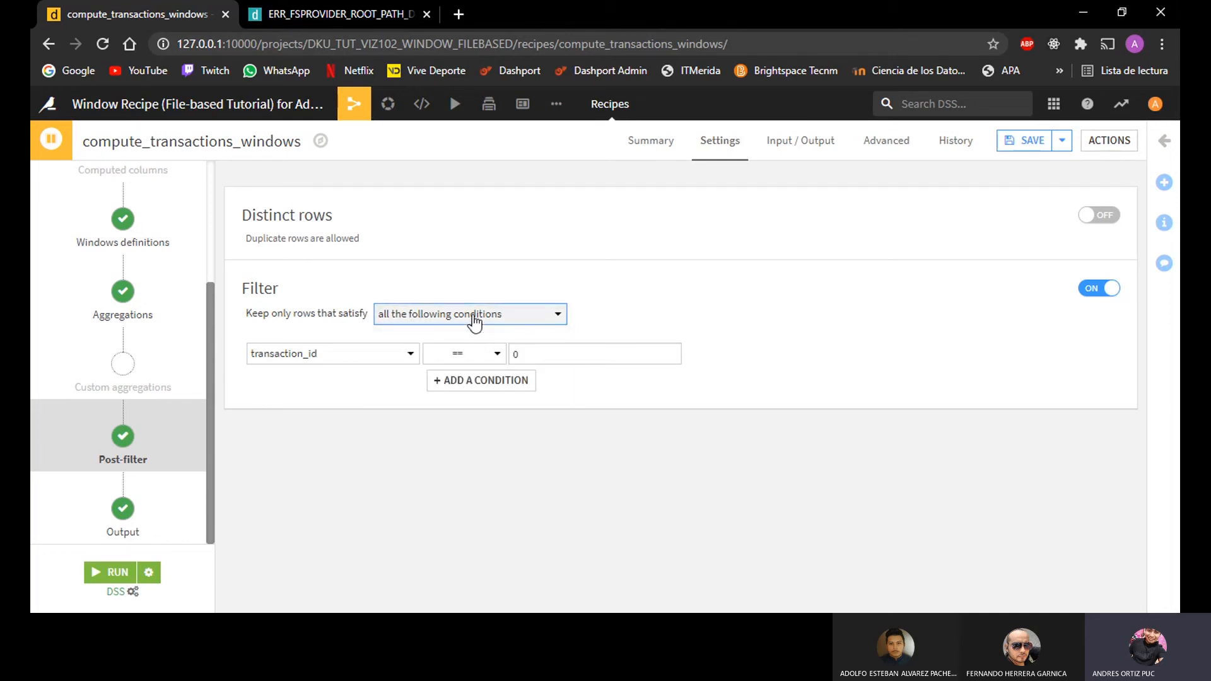
Step: Set the first post-filter condition to card_purchase_amount_avg > 0
{"action": "left_click", "coordinate": [351, 353]}
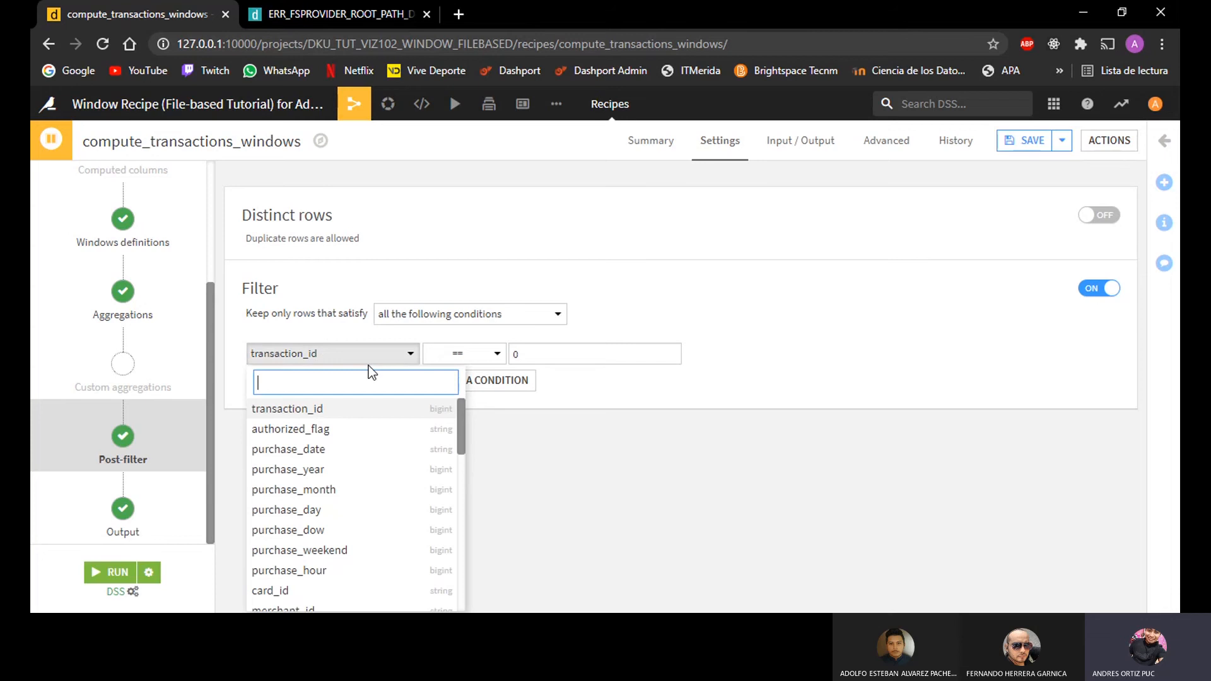
{"action": "type", "text": "car"}
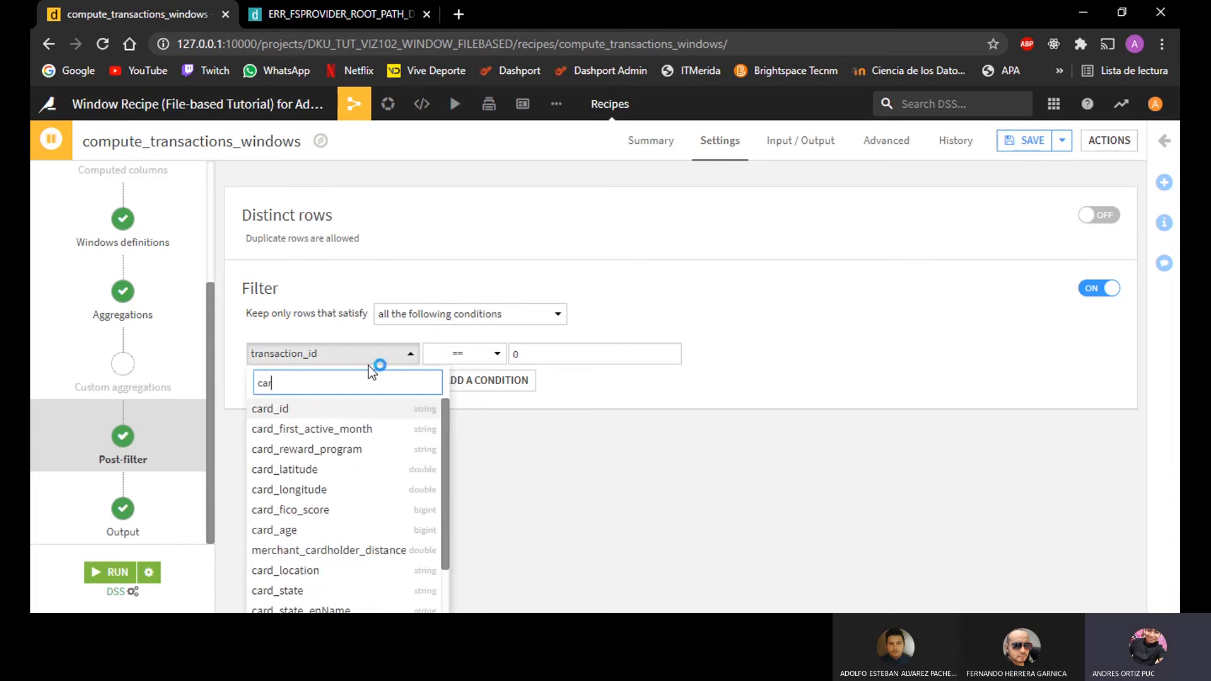
{"action": "type", "text": "d_p"}
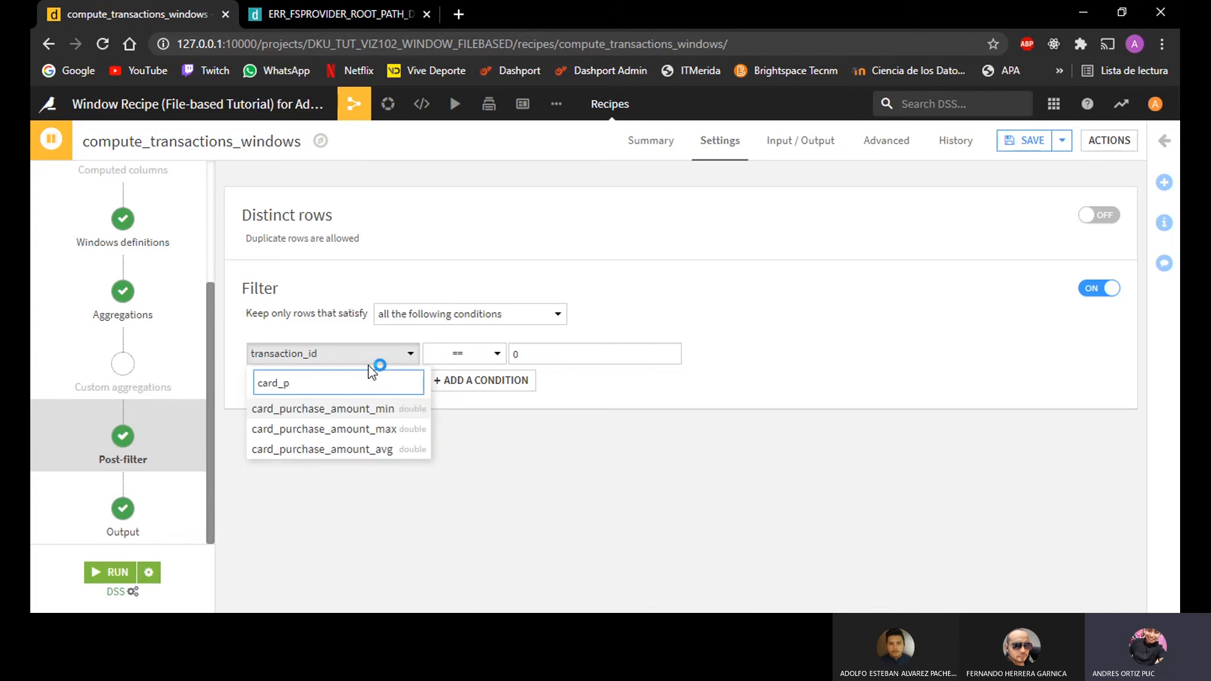
{"action": "left_click", "coordinate": [389, 448]}
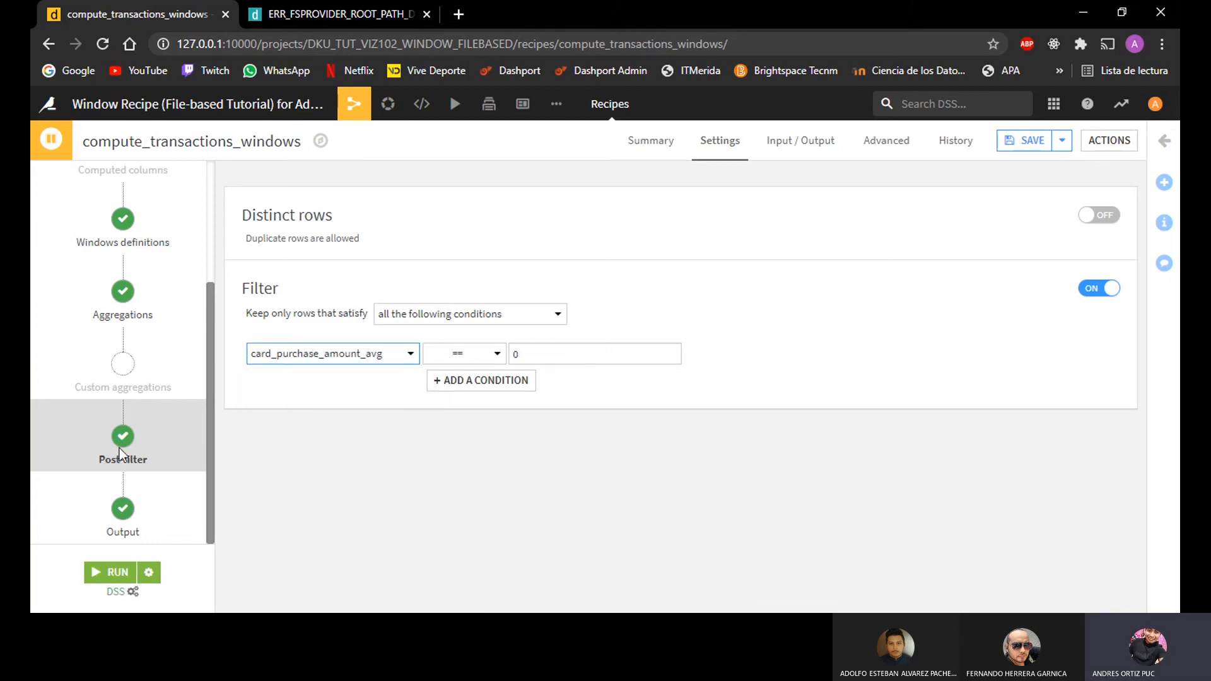
{"action": "left_click", "coordinate": [494, 355]}
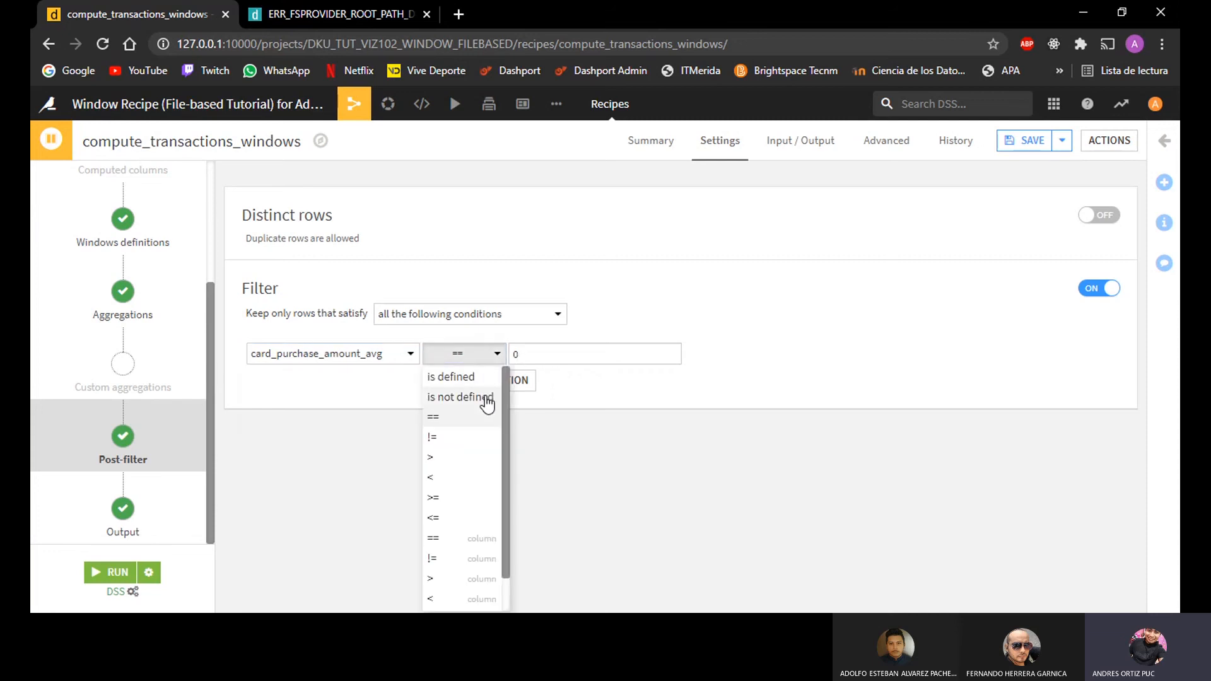
{"action": "left_click", "coordinate": [469, 459]}
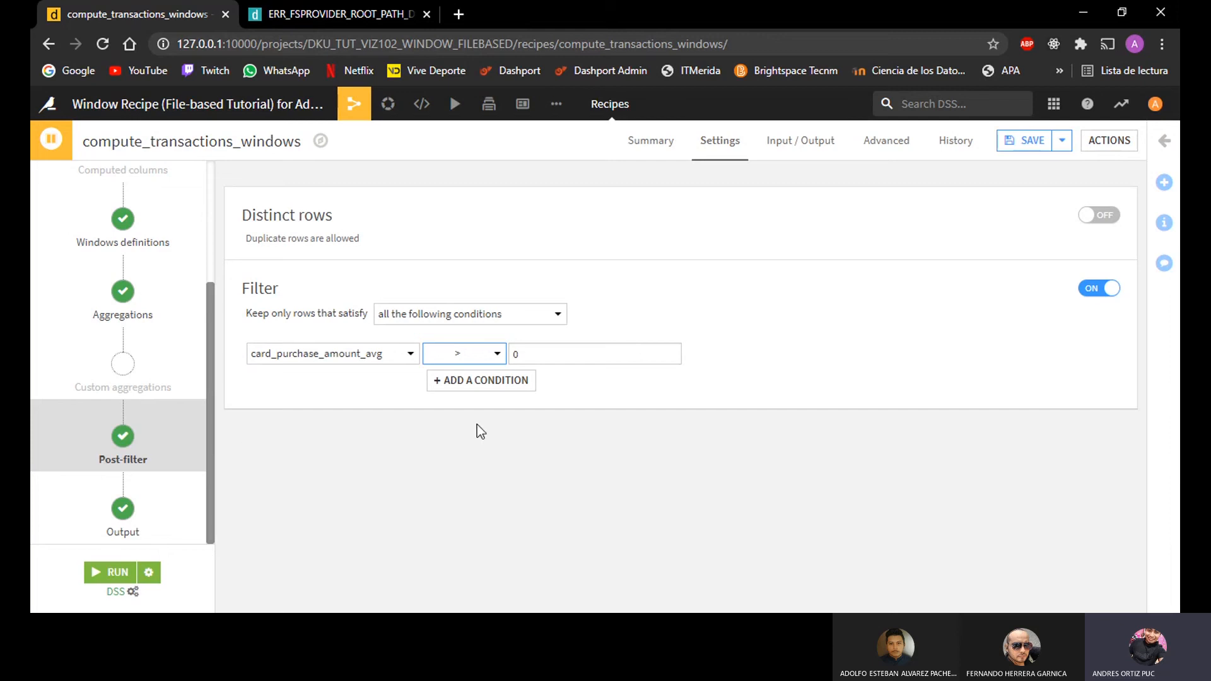
Step: Add a second post-filter condition requiring merchant_purchase_amount_avg > 0
{"action": "left_click", "coordinate": [492, 386]}
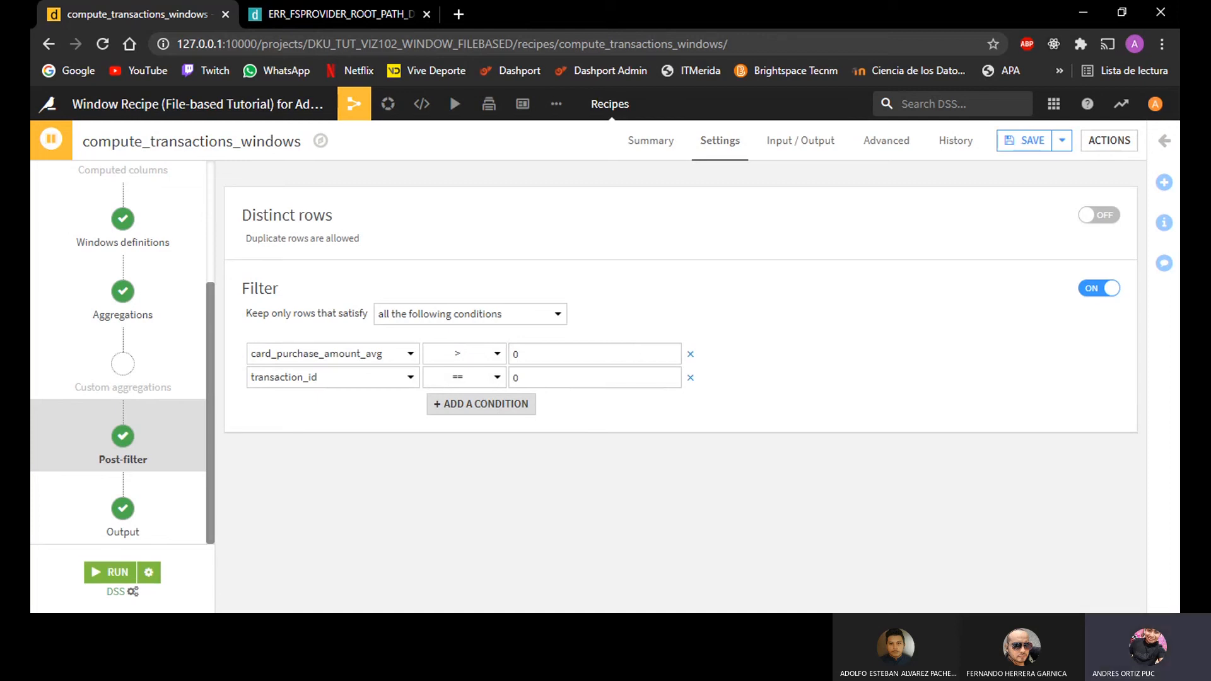
{"action": "left_click", "coordinate": [303, 378]}
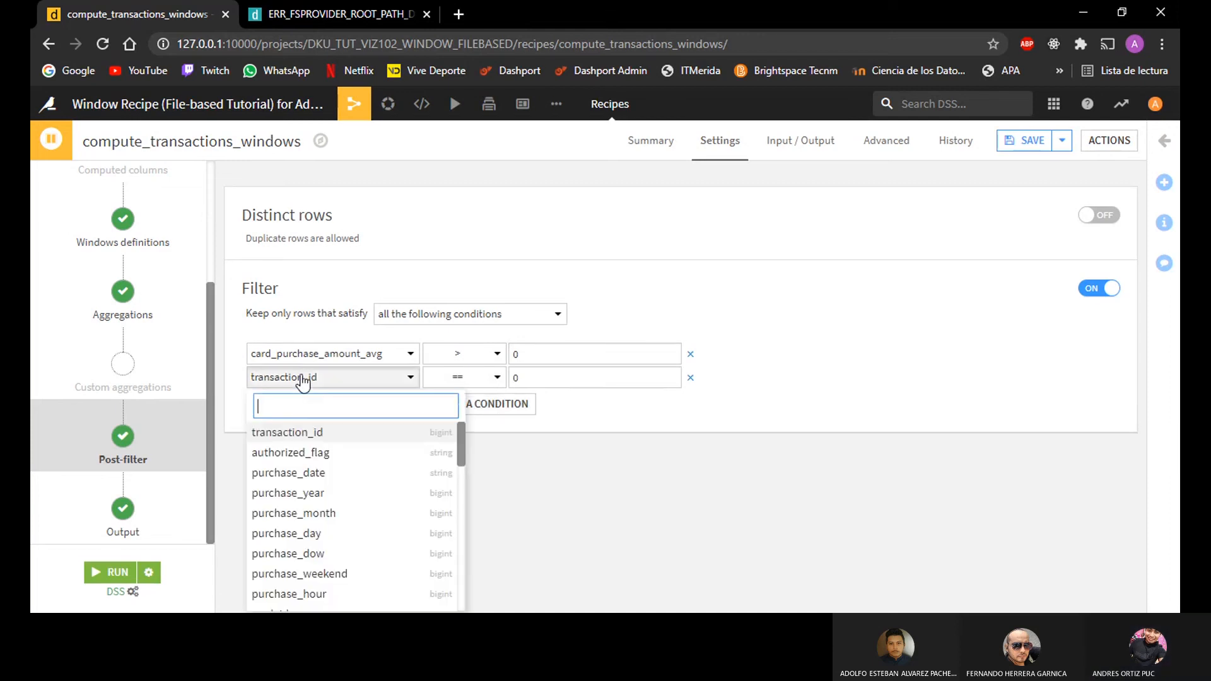
{"action": "type", "text": "merc"}
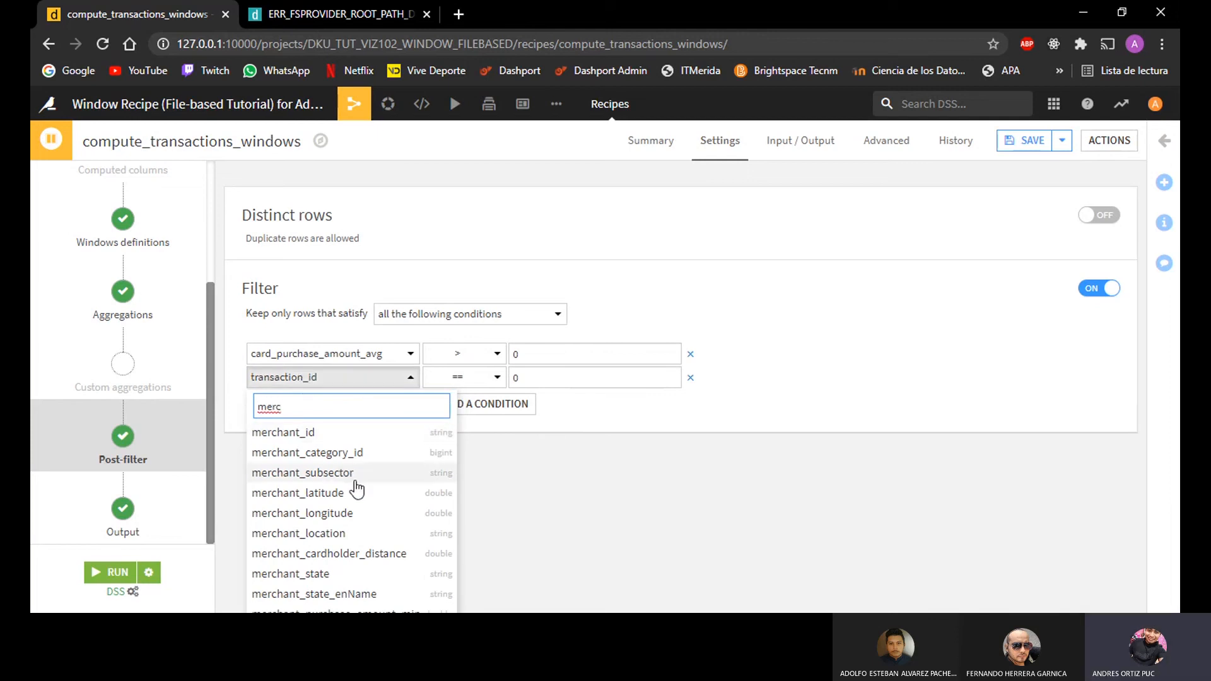
{"action": "type", "text": "zha"}
{"action": "key", "text": "BackSpace"}
{"action": "key", "text": "BackSpace"}
{"action": "key", "text": "BackSpace"}
{"action": "type", "text": "han"}
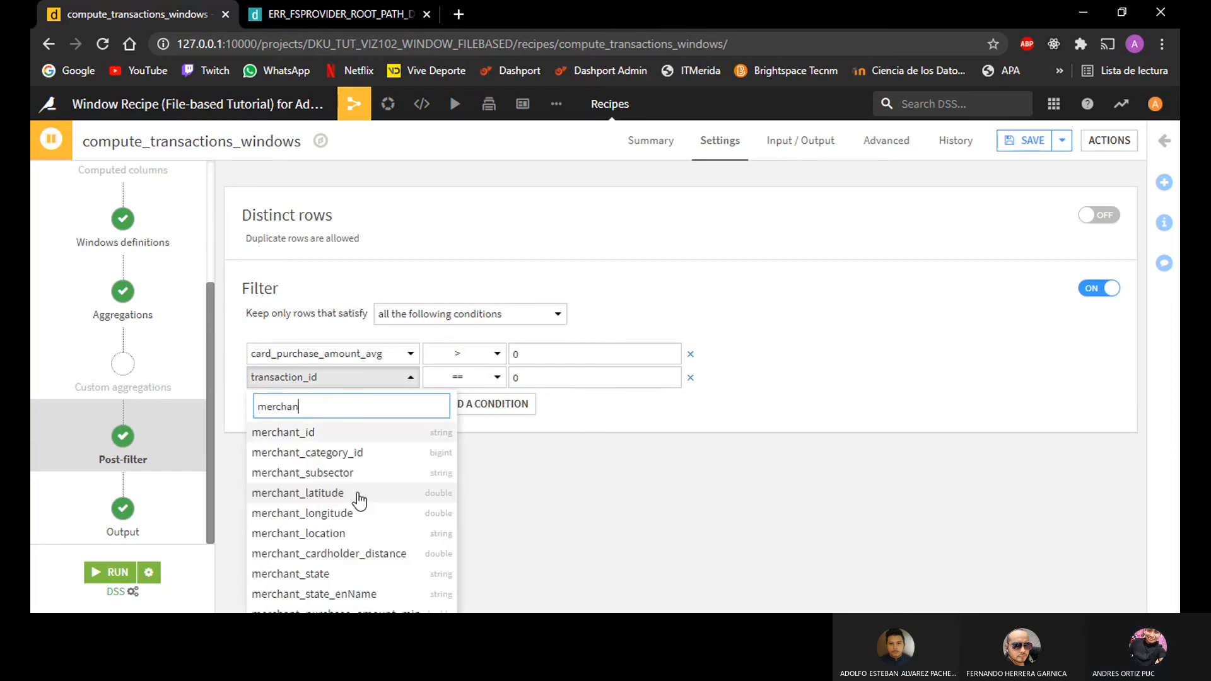
{"action": "type", "text": "t_p"}
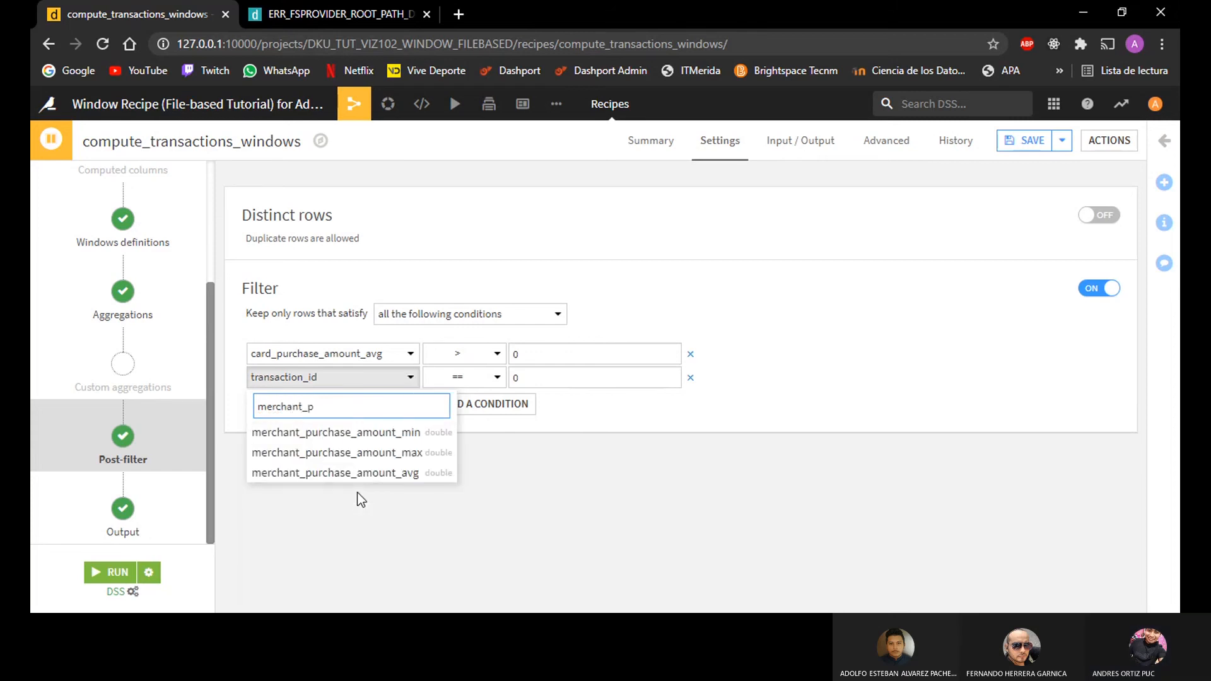
{"action": "left_click", "coordinate": [405, 478]}
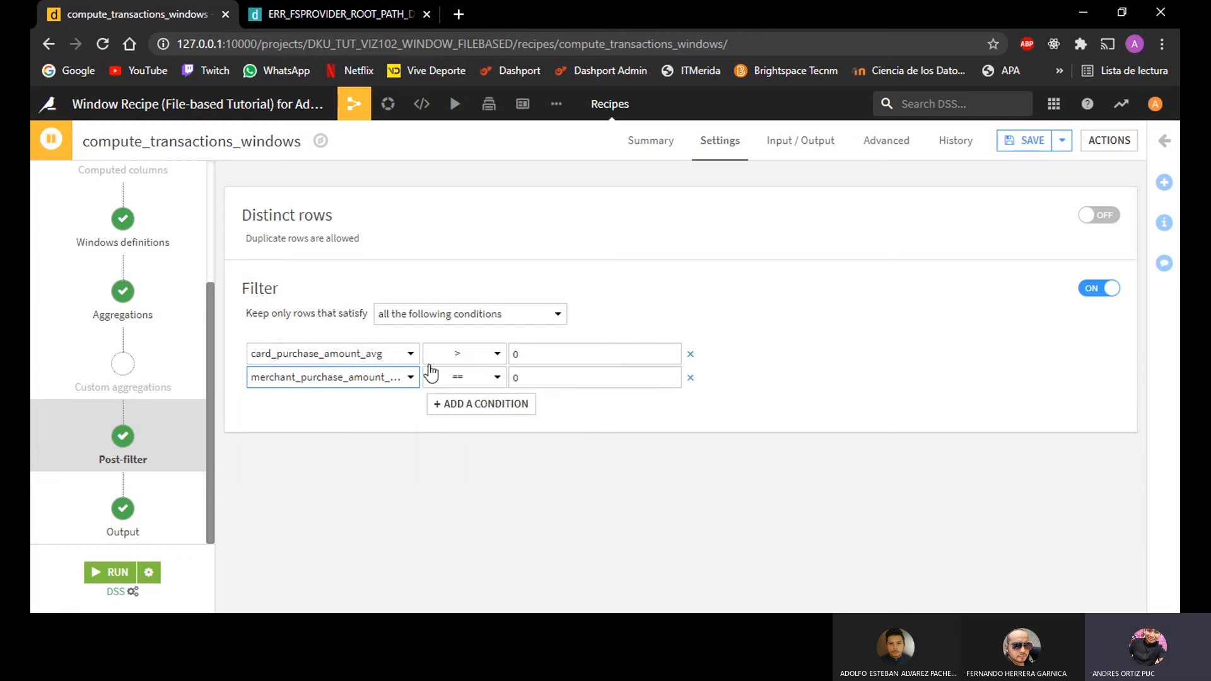
{"action": "left_click", "coordinate": [465, 378]}
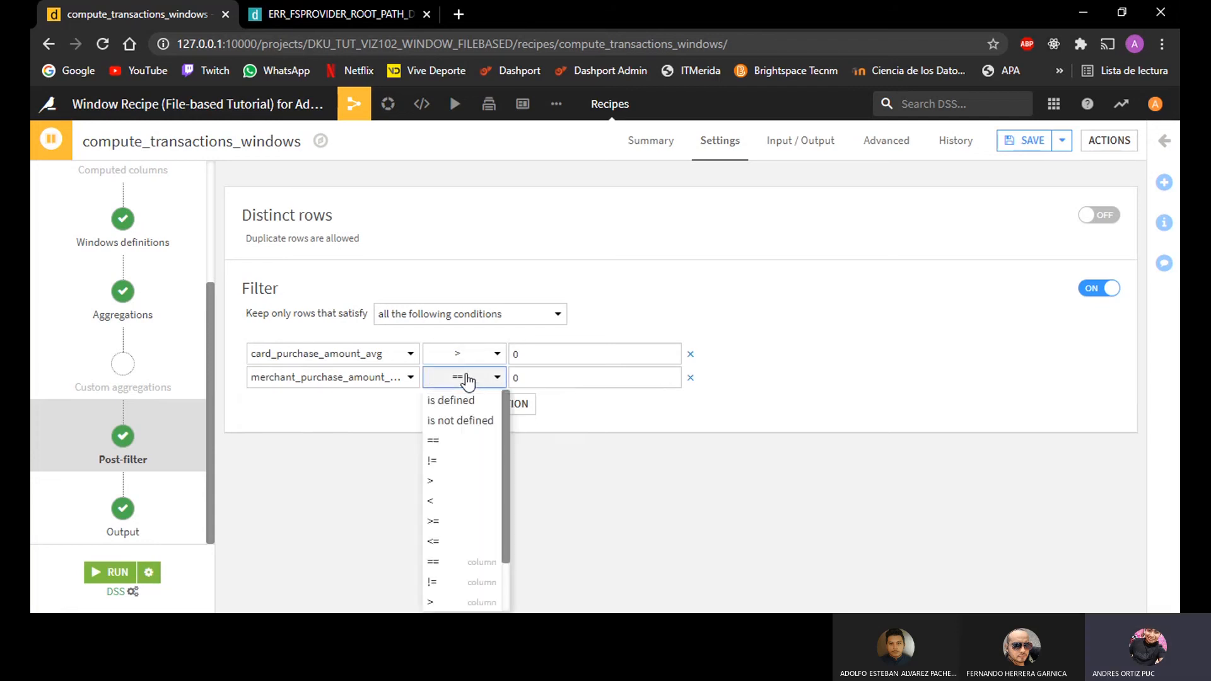
{"action": "left_click", "coordinate": [455, 480]}
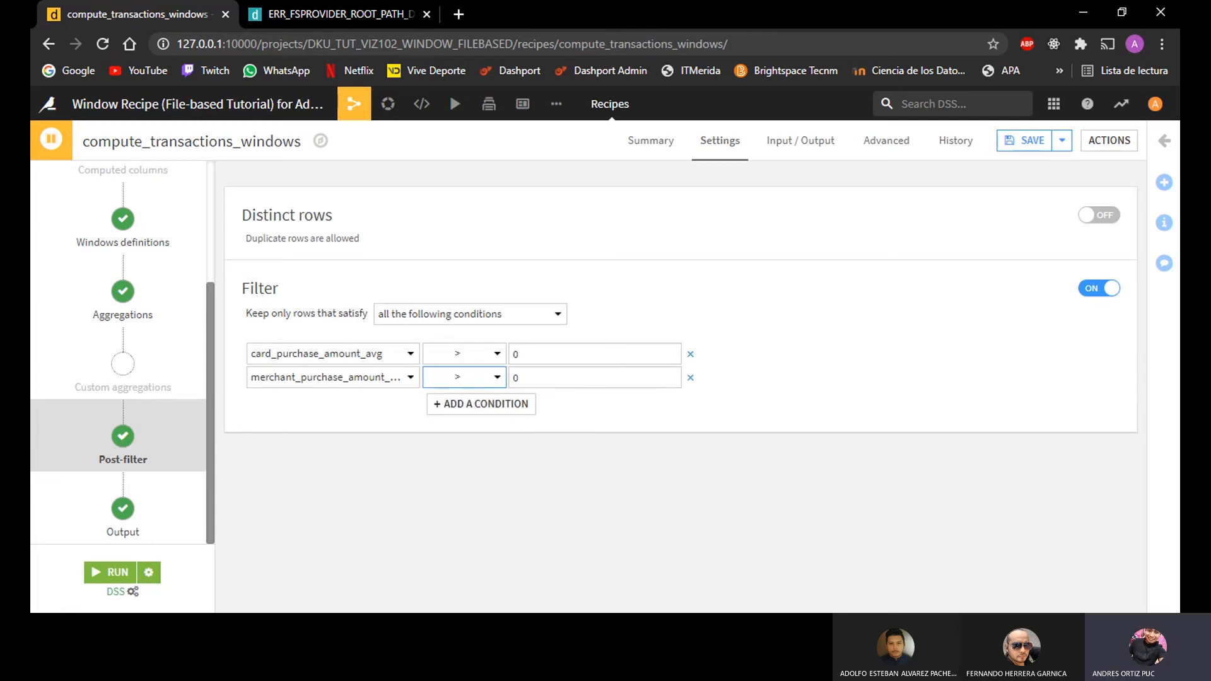
Step: Save the recipe with its post-filter and run it to build transactions_windows
{"action": "left_click", "coordinate": [1027, 141]}
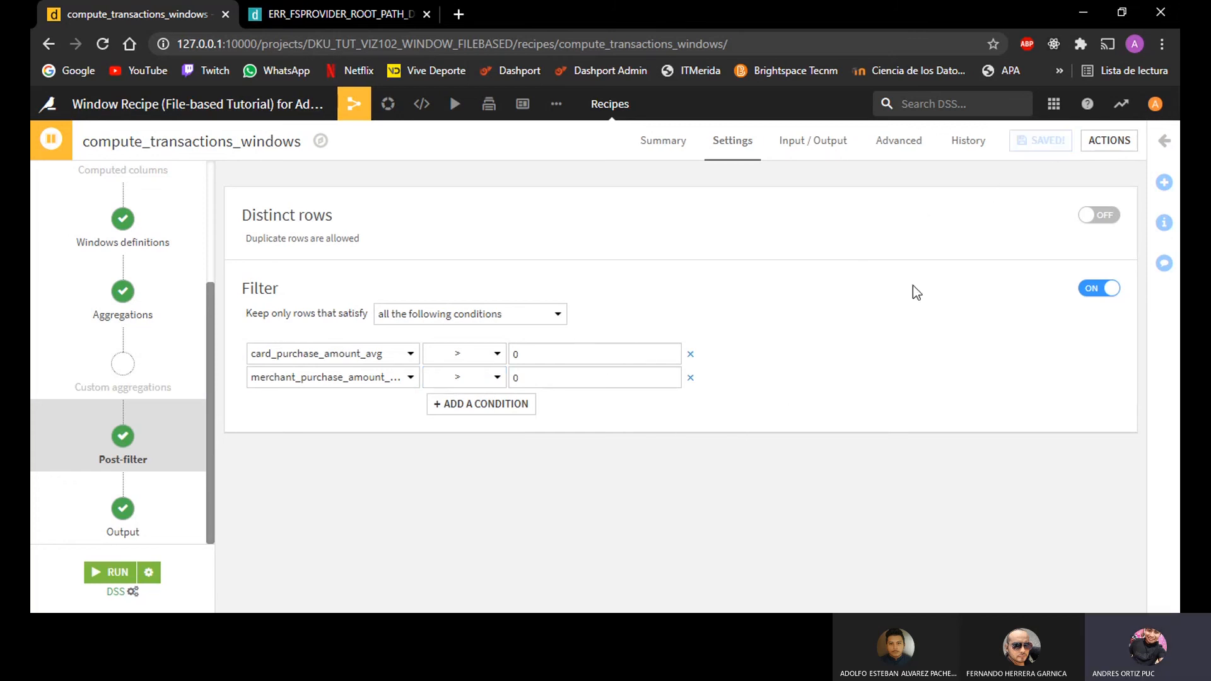
{"action": "left_click", "coordinate": [110, 572]}
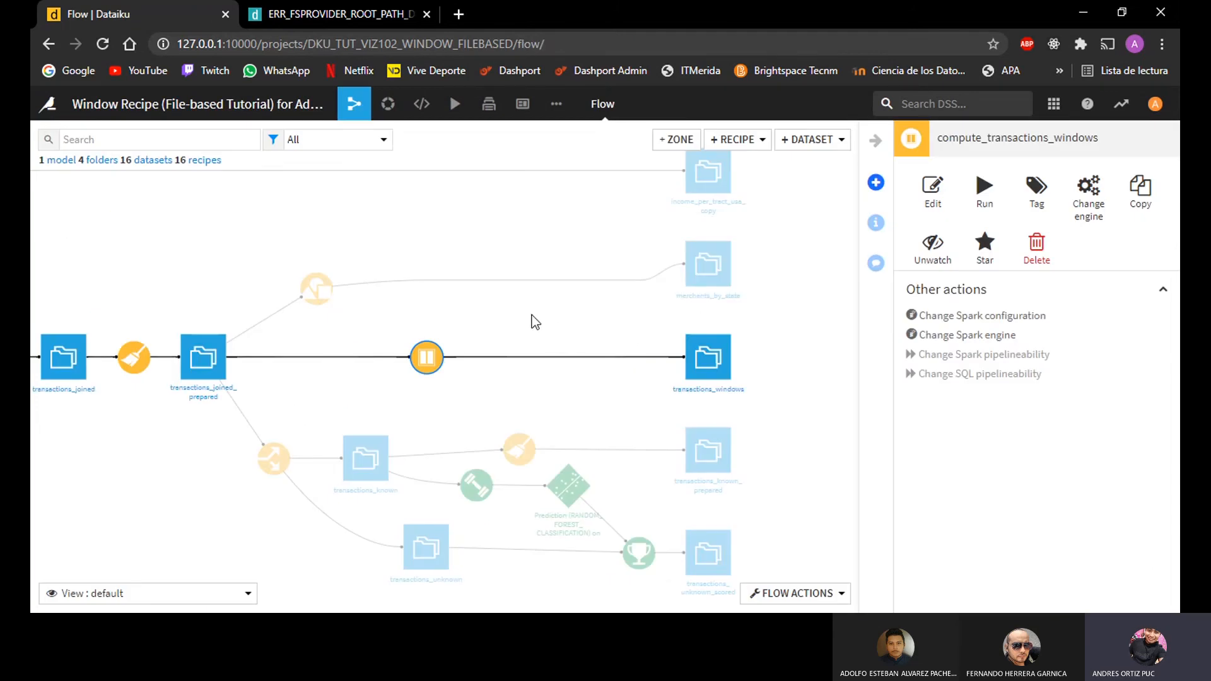
Step: Open the transactions_windows dataset from the flow and examine its card and merchant purchase_amount aggregation columns
{"action": "double_click", "coordinate": [718, 391]}
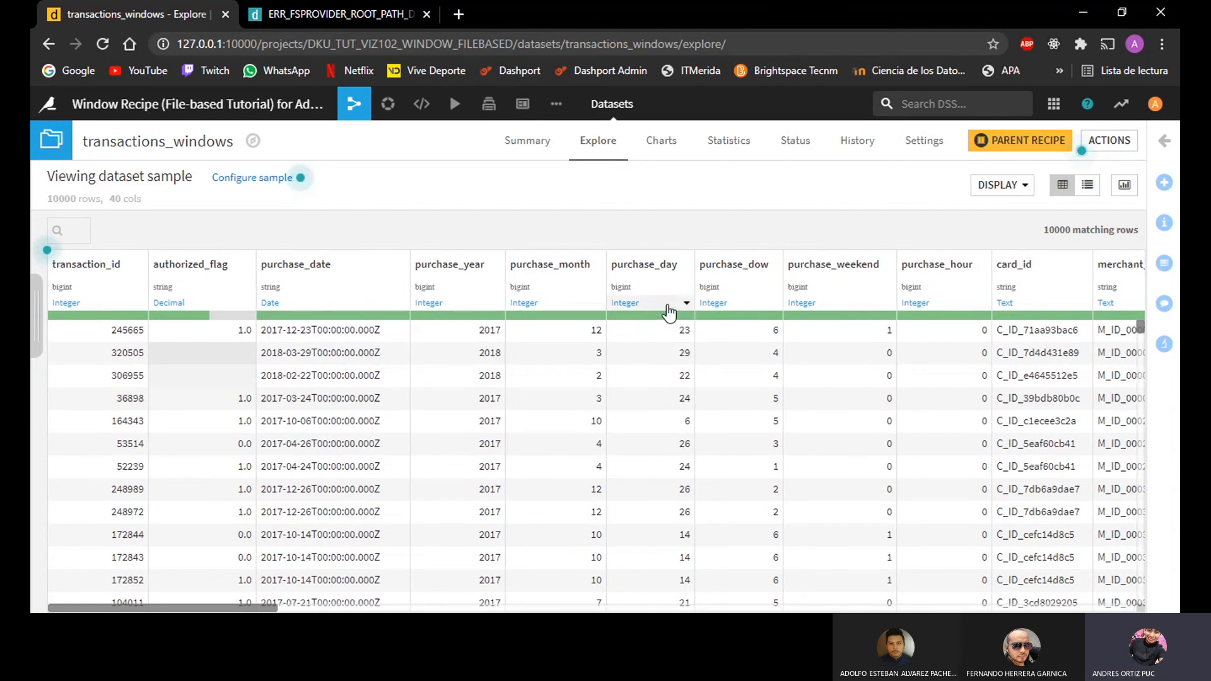
{"action": "scroll", "coordinate": [728, 238], "scroll_direction": "right", "scroll_amount": 1}
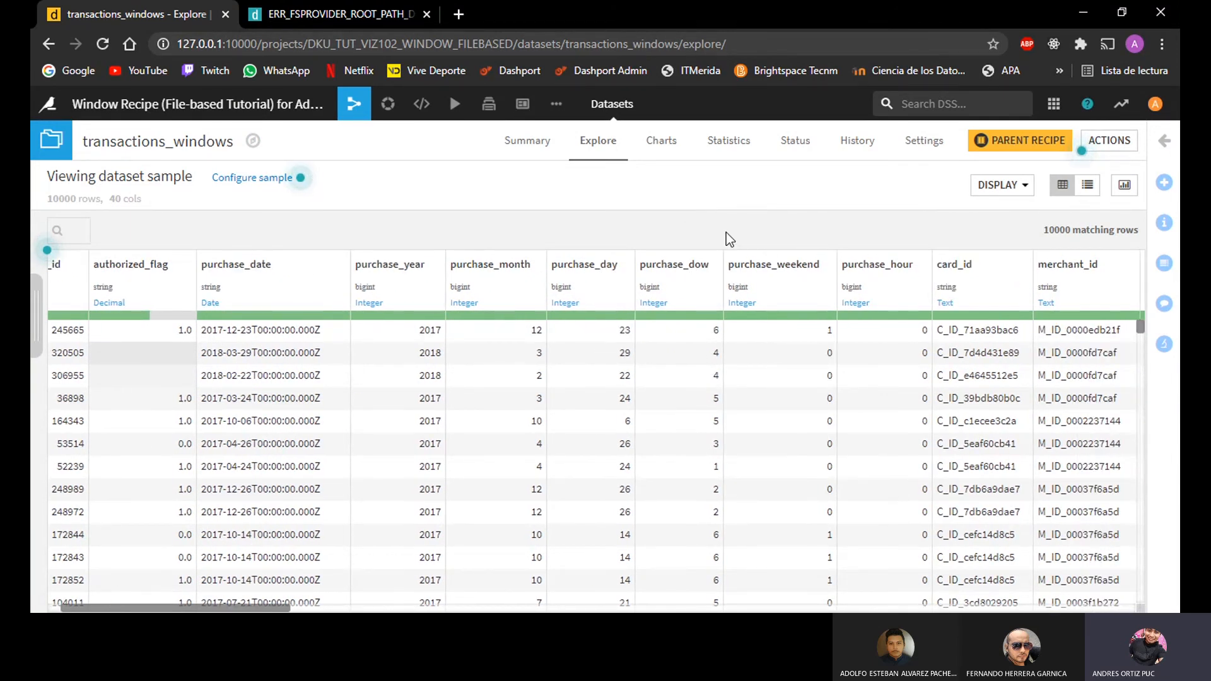
{"action": "left_click", "coordinate": [731, 337]}
{"action": "scroll", "coordinate": [731, 338], "scroll_direction": "right", "scroll_amount": 5}
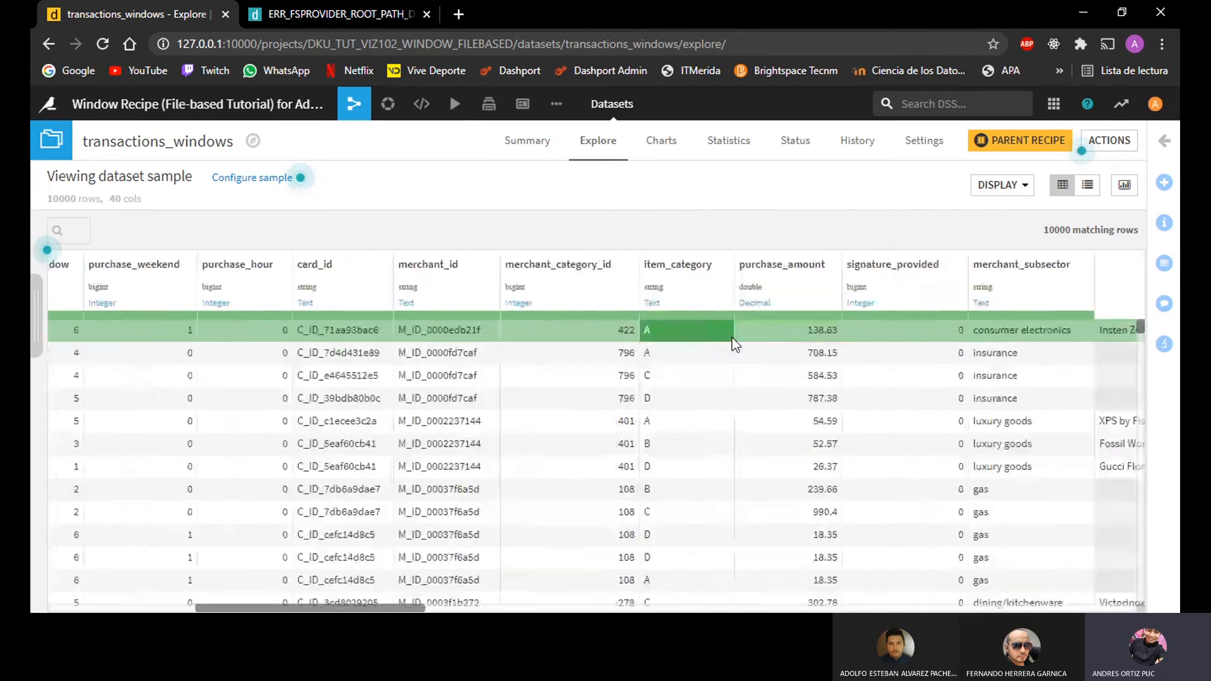
{"action": "scroll", "coordinate": [731, 338], "scroll_direction": "right", "scroll_amount": 10}
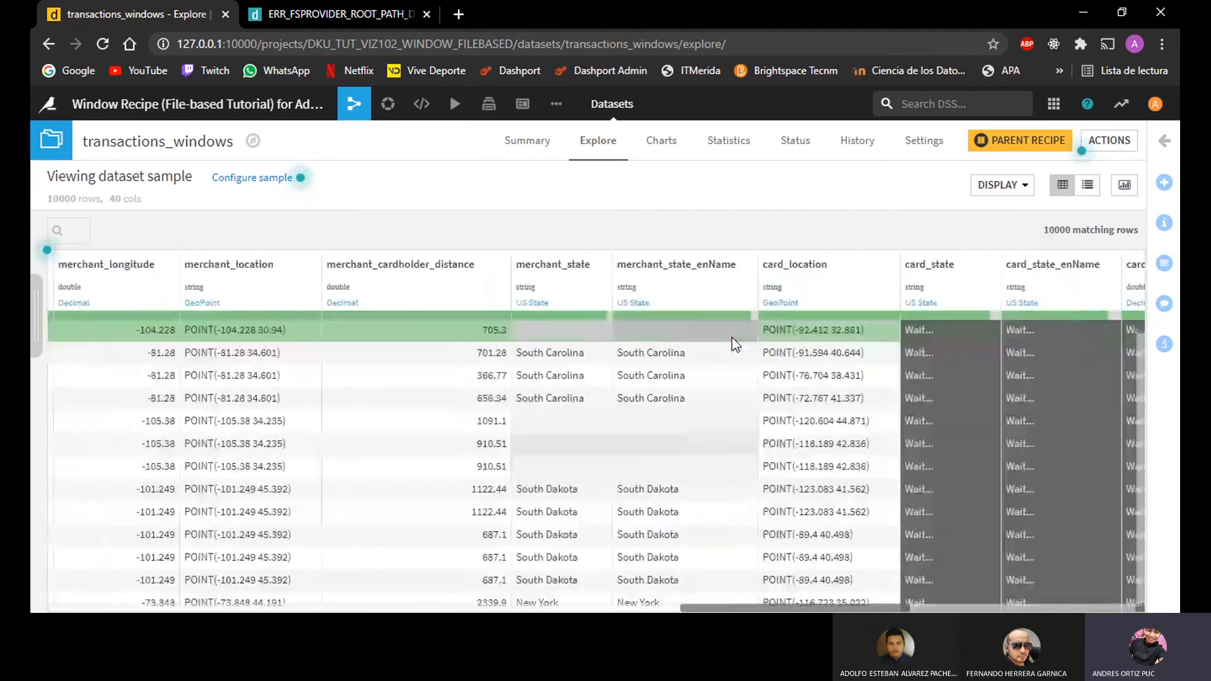
{"action": "scroll", "coordinate": [731, 344], "scroll_direction": "right", "scroll_amount": 8}
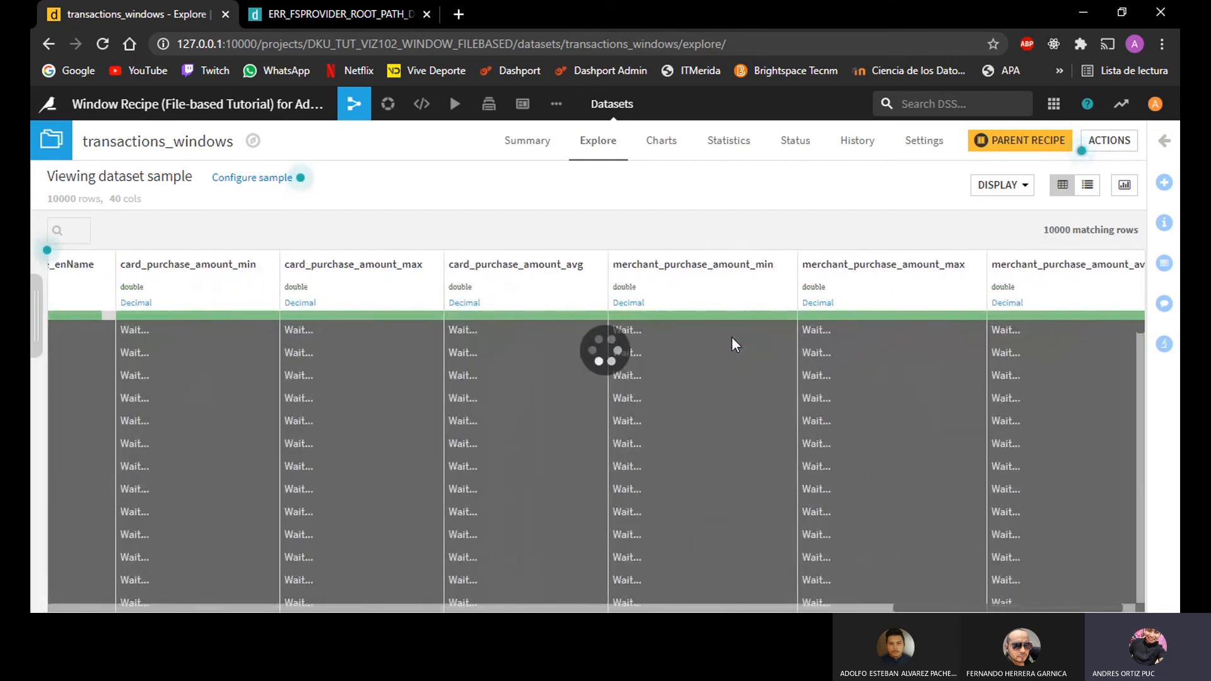
Step: Compare the card and merchant purchase_amount min, max and avg values row by row against the dataset's other columns
{"action": "scroll", "coordinate": [732, 337], "scroll_direction": "right", "scroll_amount": 3}
{"action": "scroll", "coordinate": [732, 337], "scroll_direction": "left", "scroll_amount": 4}
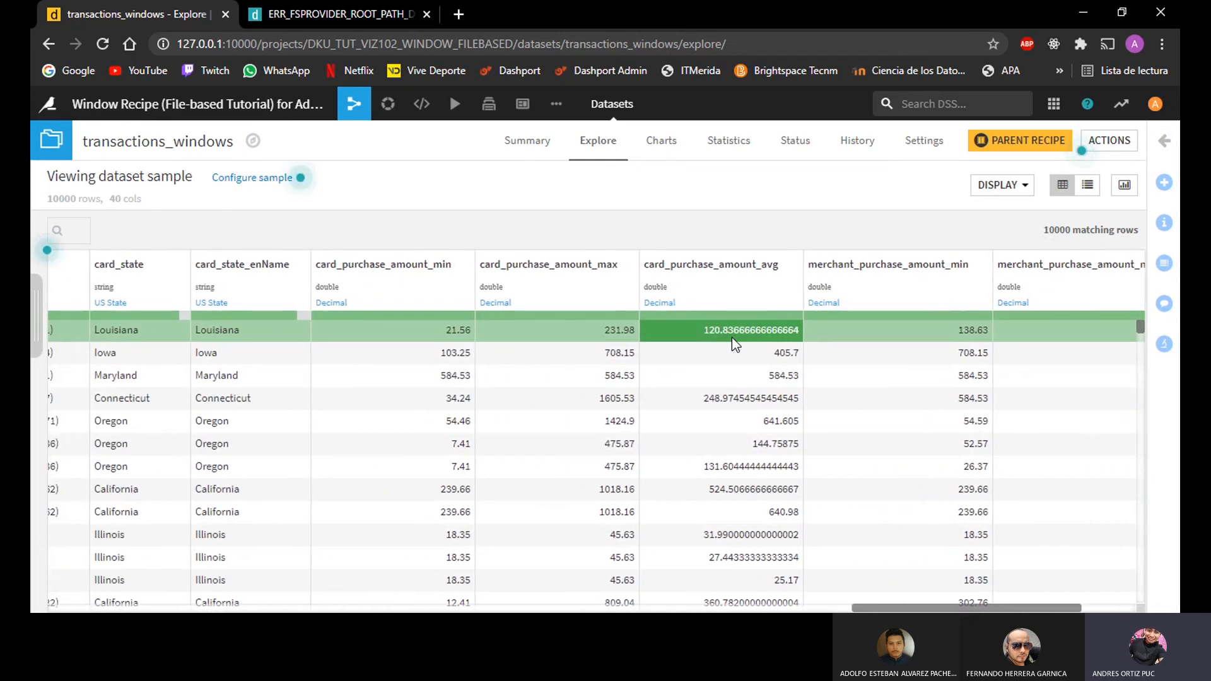
{"action": "scroll", "coordinate": [732, 336], "scroll_direction": "left", "scroll_amount": 3}
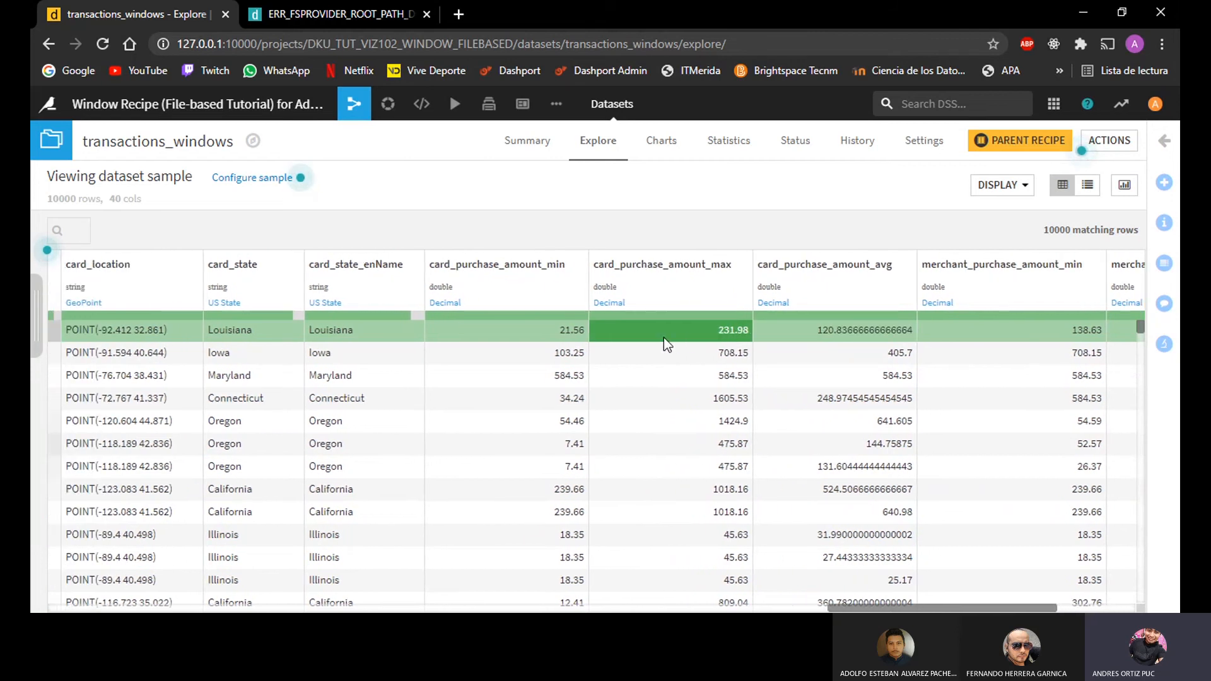
{"action": "scroll", "coordinate": [663, 338], "scroll_direction": "right", "scroll_amount": 4}
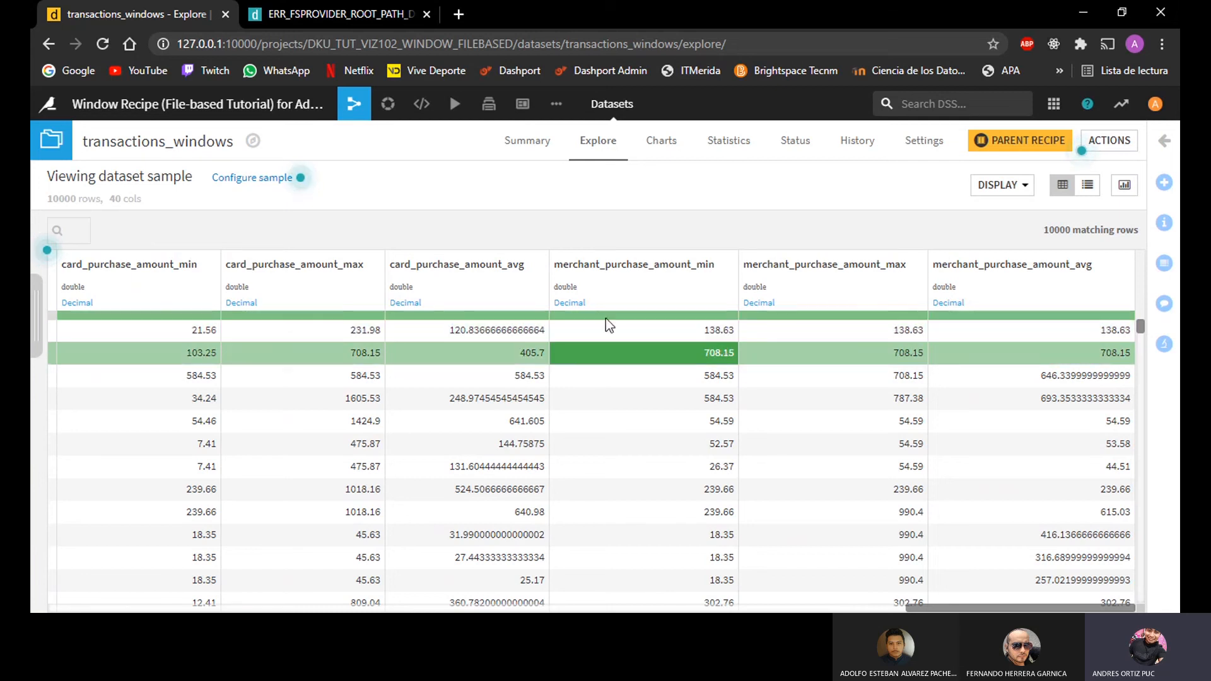
{"action": "scroll", "coordinate": [649, 389], "scroll_direction": "left", "scroll_amount": 1}
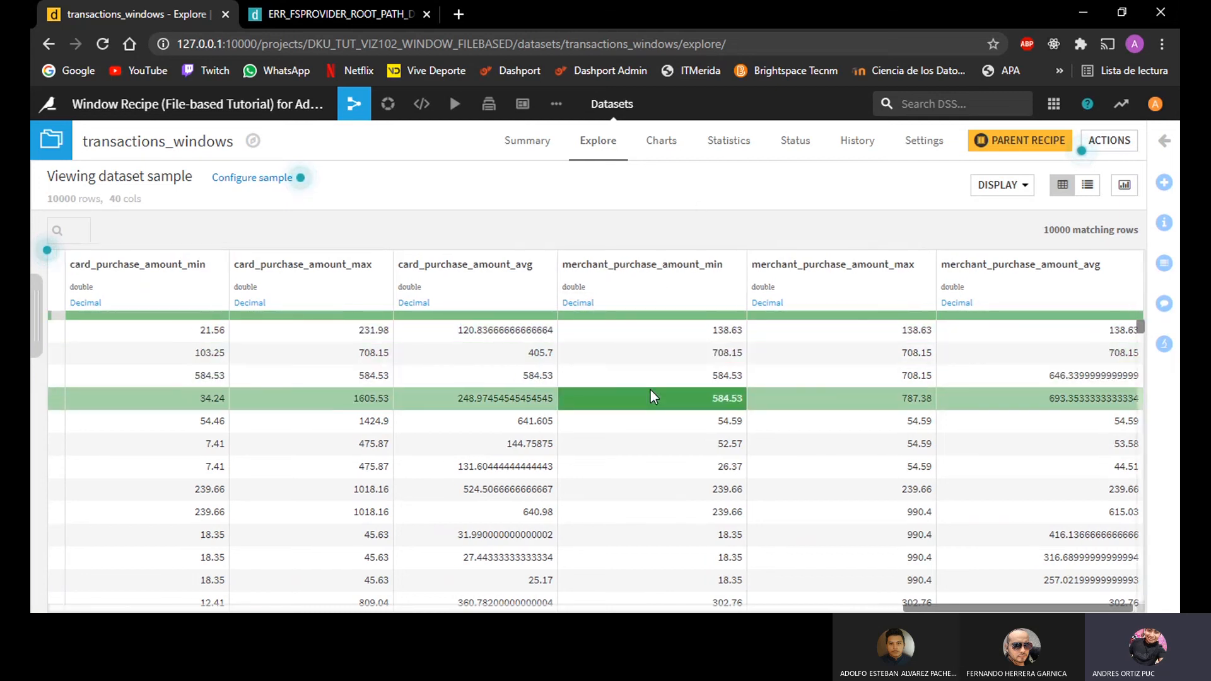
{"action": "scroll", "coordinate": [650, 388], "scroll_direction": "left", "scroll_amount": 2}
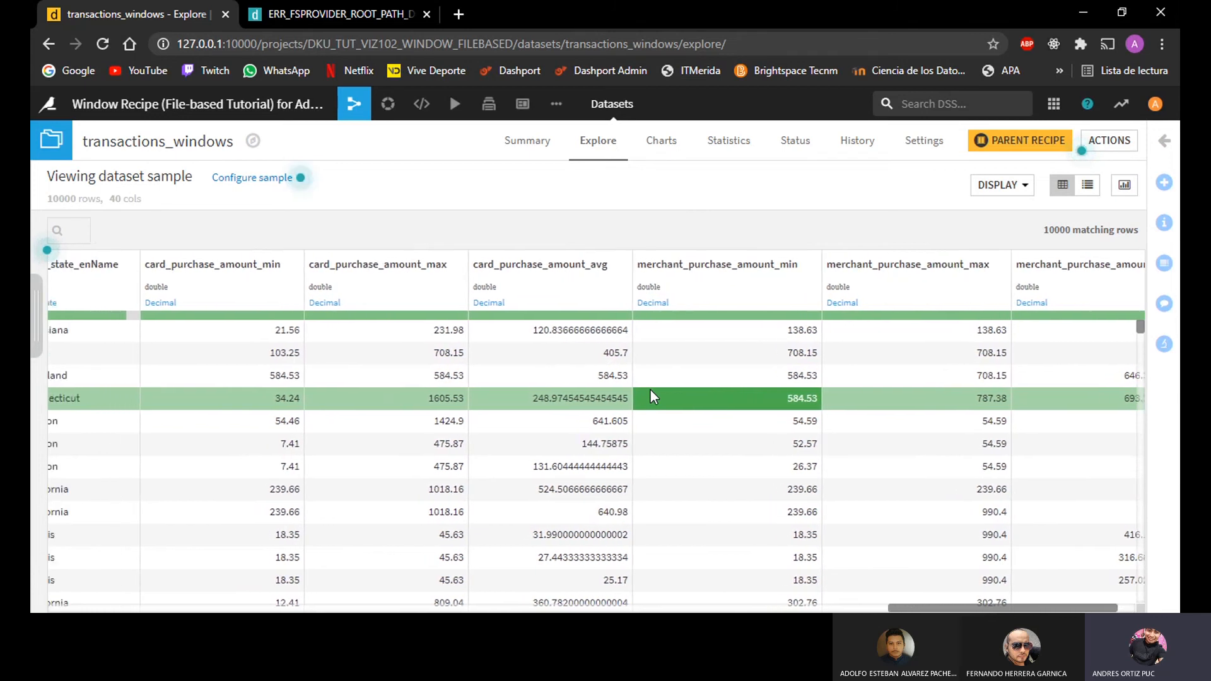
{"action": "scroll", "coordinate": [650, 391], "scroll_direction": "left", "scroll_amount": 2}
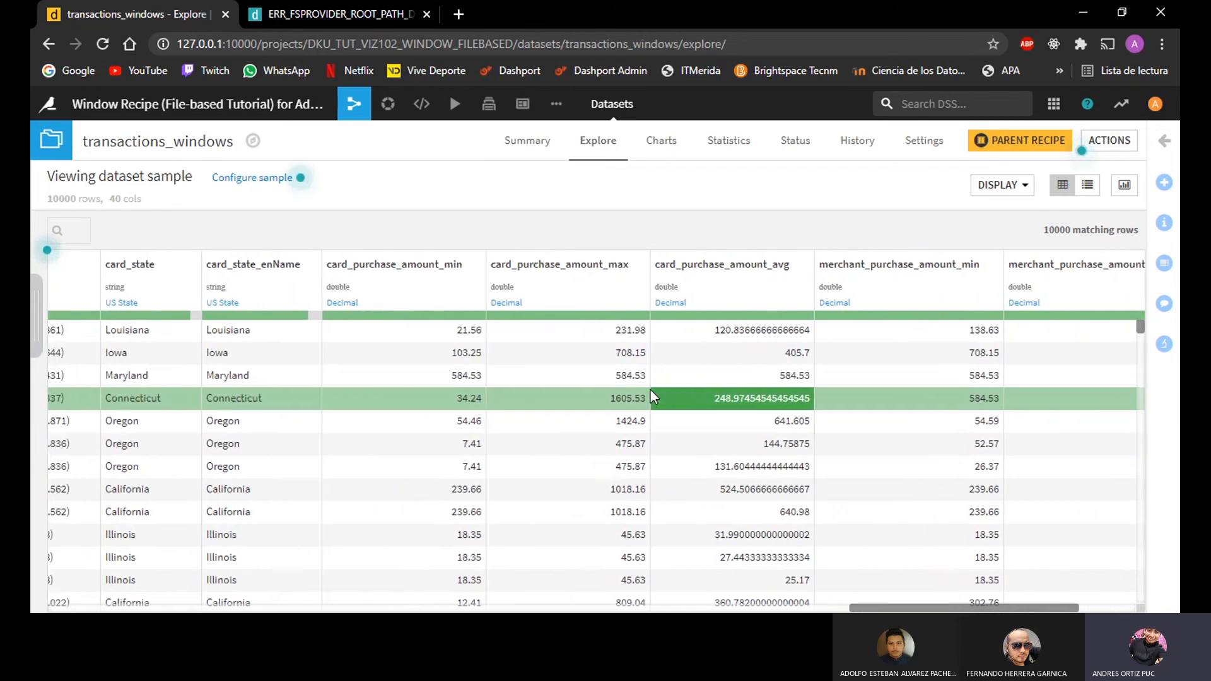
{"action": "scroll", "coordinate": [650, 391], "scroll_direction": "left", "scroll_amount": 4}
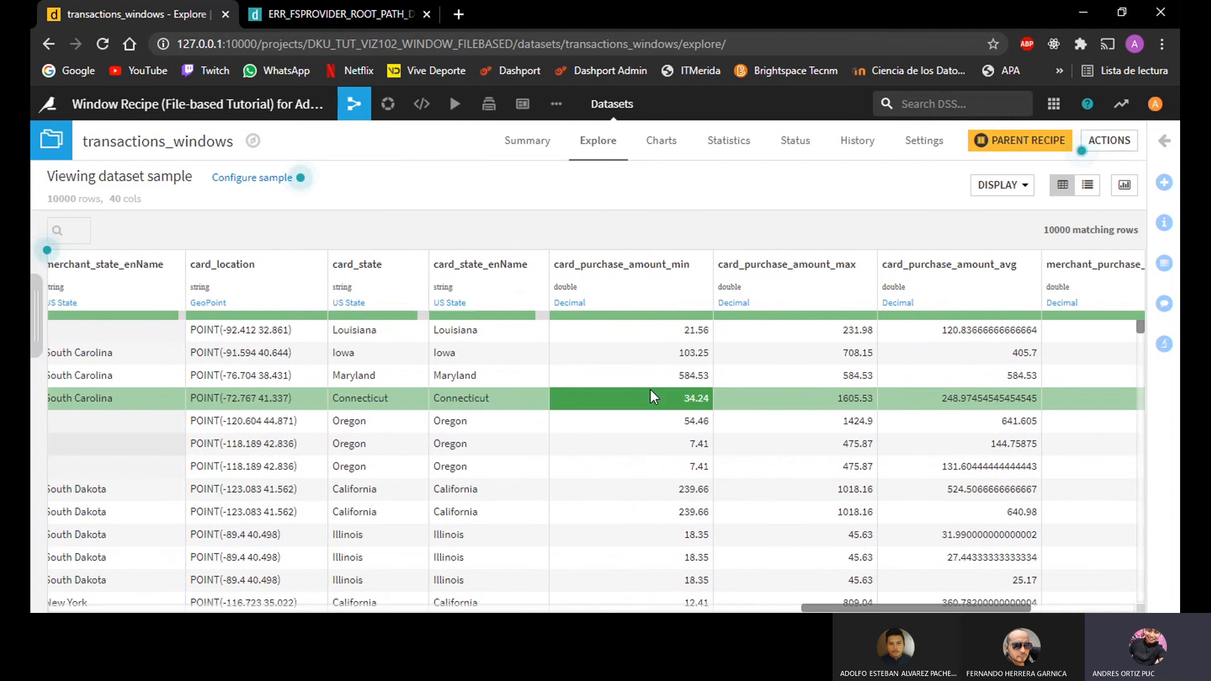
{"action": "scroll", "coordinate": [649, 396], "scroll_direction": "left", "scroll_amount": 10}
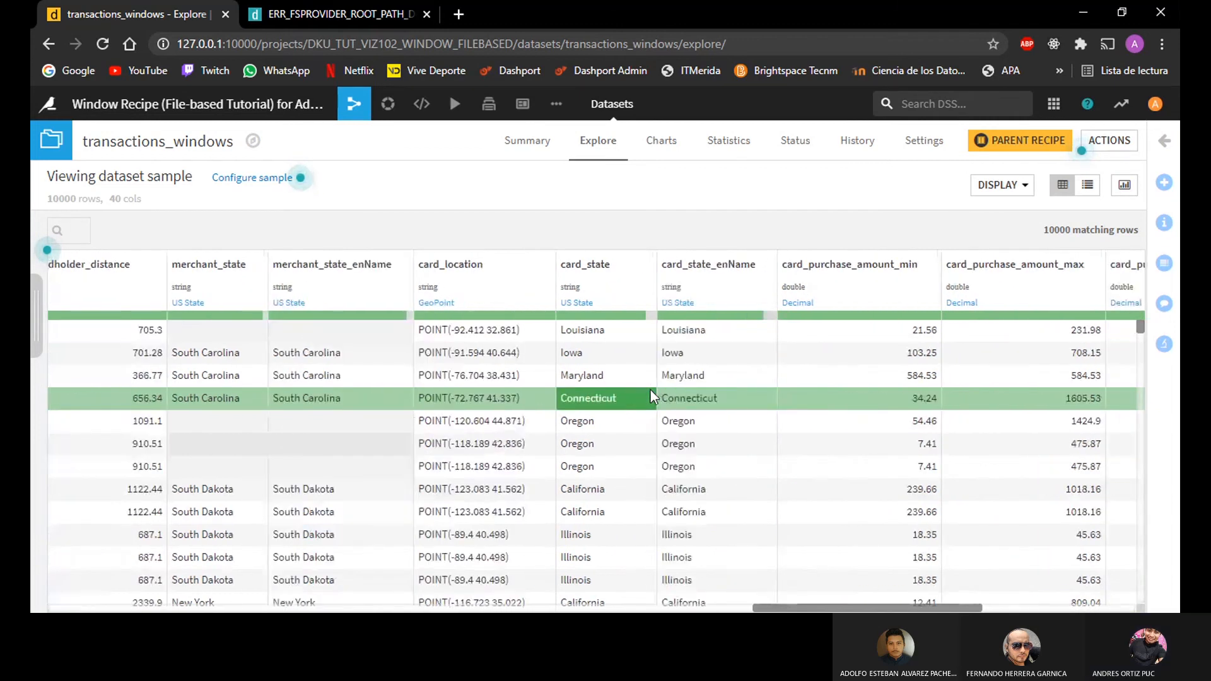
{"action": "scroll", "coordinate": [649, 389], "scroll_direction": "left", "scroll_amount": 8}
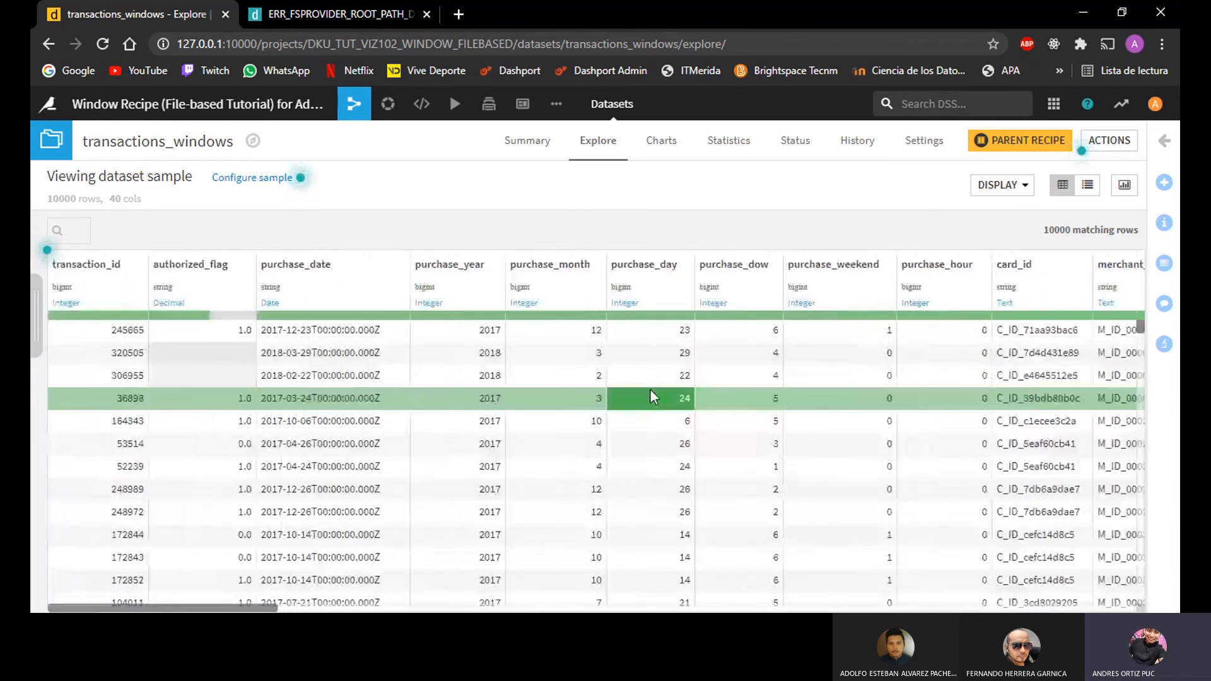
Step: Filter the transactions_windows sample on card_id, keeping only the first card listed among the filter's values
{"action": "scroll", "coordinate": [1038, 281], "scroll_direction": "right", "scroll_amount": 1}
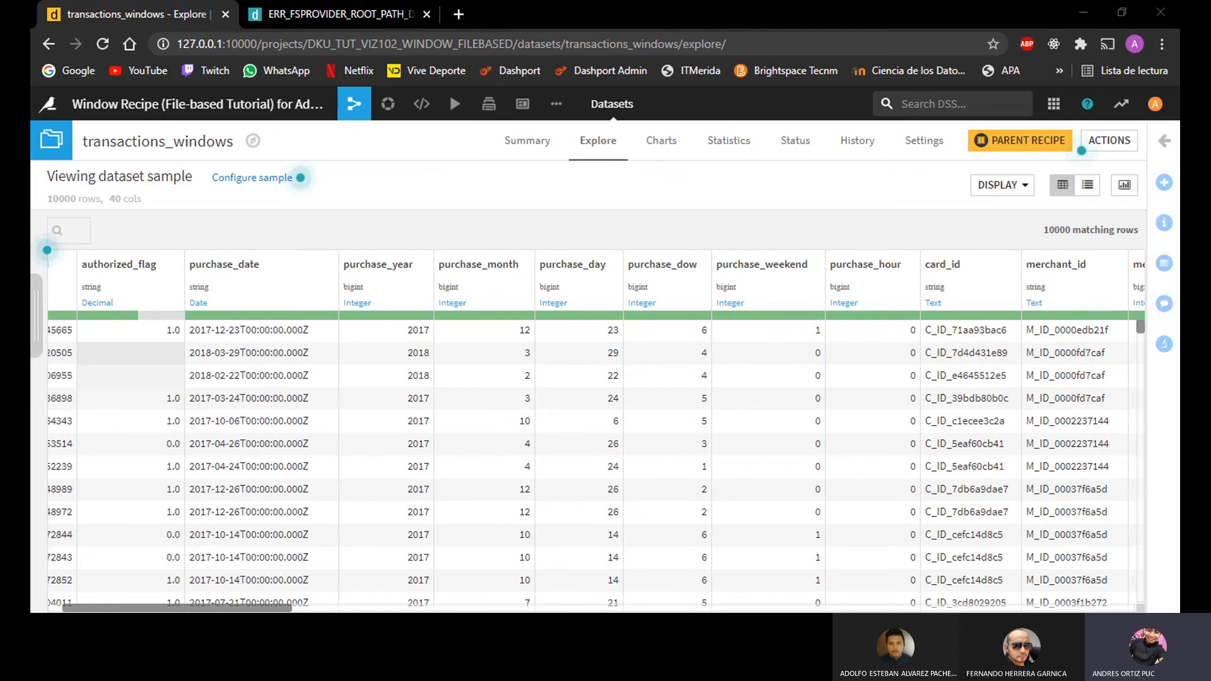
{"action": "left_click", "coordinate": [1012, 268]}
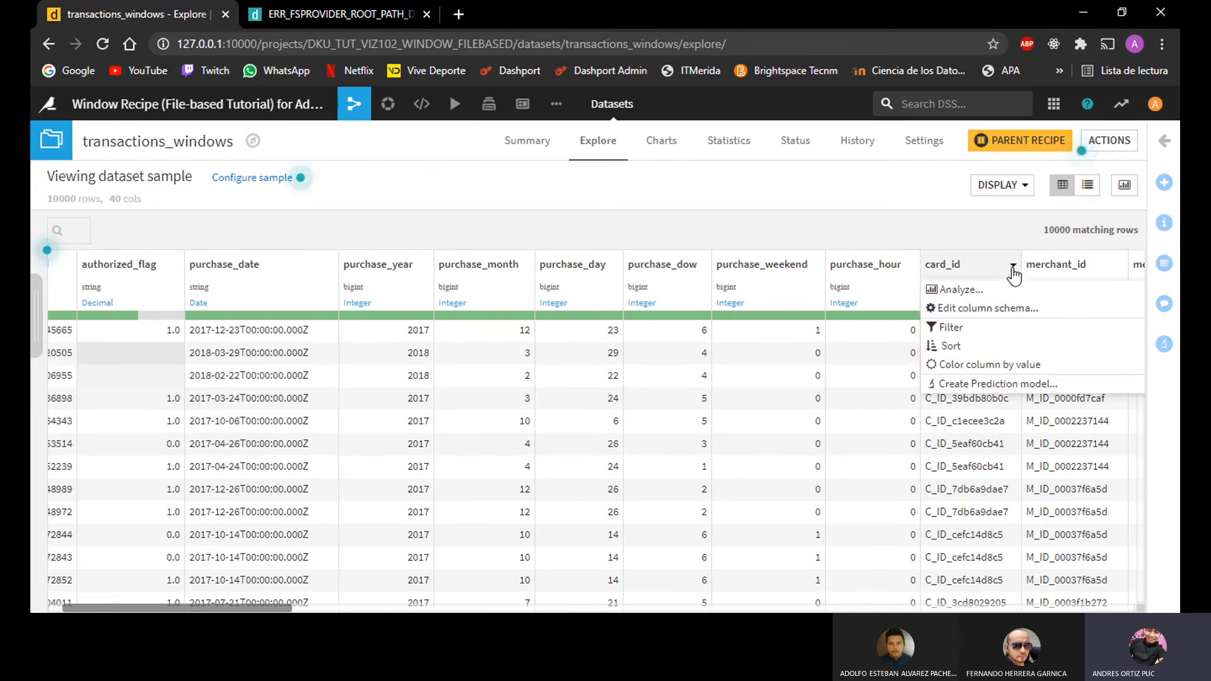
{"action": "left_click", "coordinate": [950, 326]}
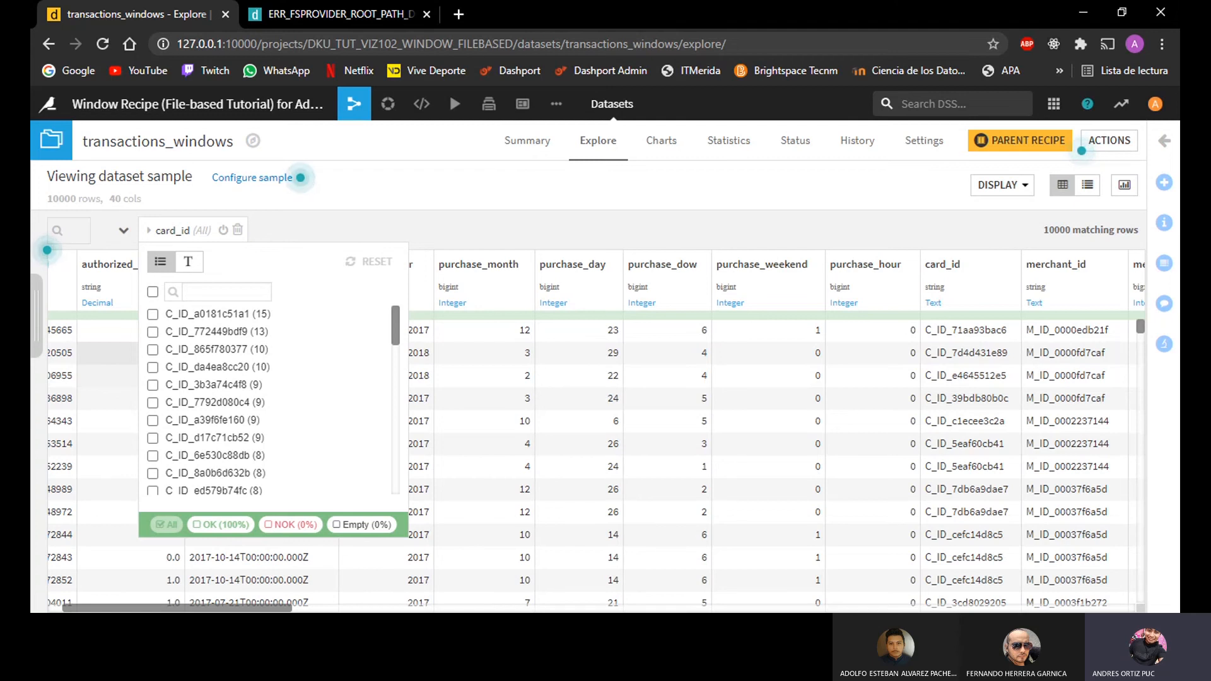
{"action": "left_click", "coordinate": [153, 314]}
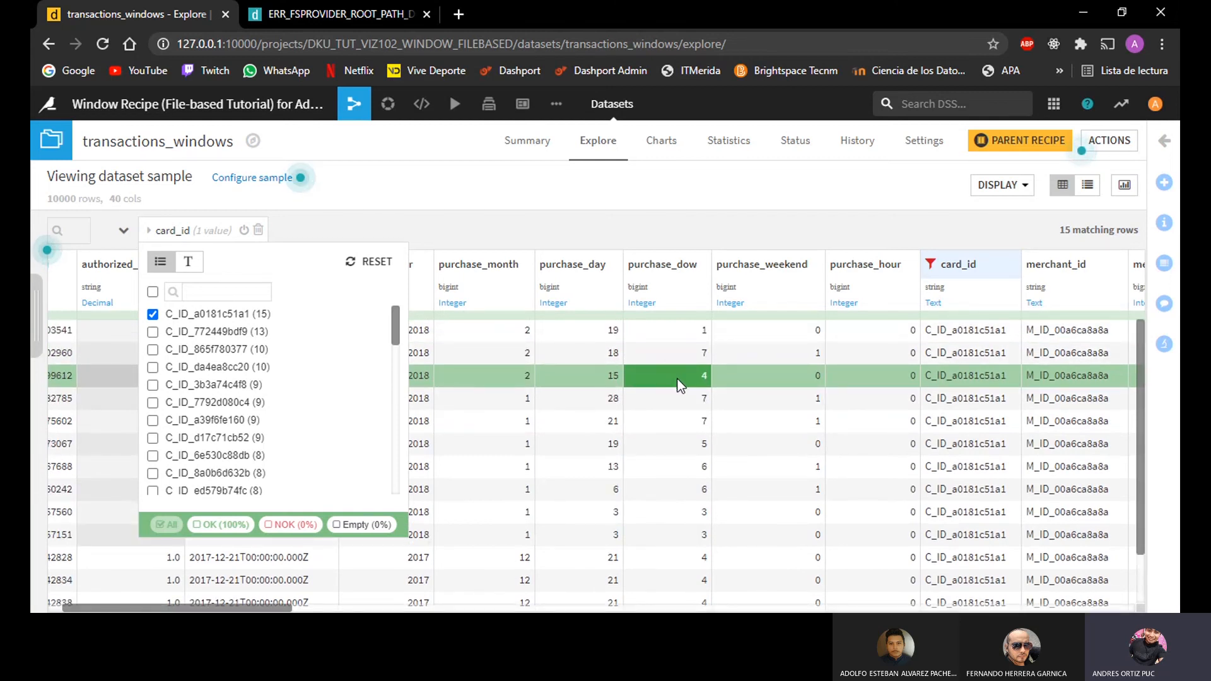
Step: Examine how card_purchase_amount_min, max and avg evolve across the filtered card's transactions, and remove the card_id filter
{"action": "scroll", "coordinate": [680, 384], "scroll_direction": "right", "scroll_amount": 8}
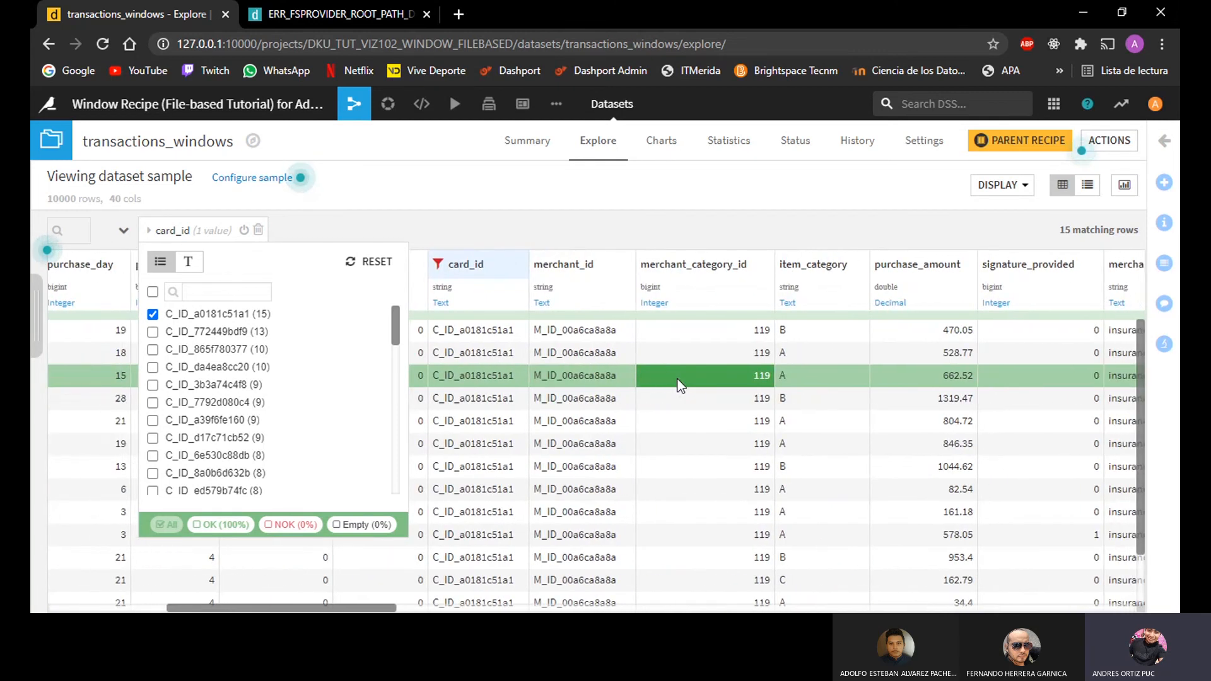
{"action": "scroll", "coordinate": [680, 385], "scroll_direction": "right", "scroll_amount": 6}
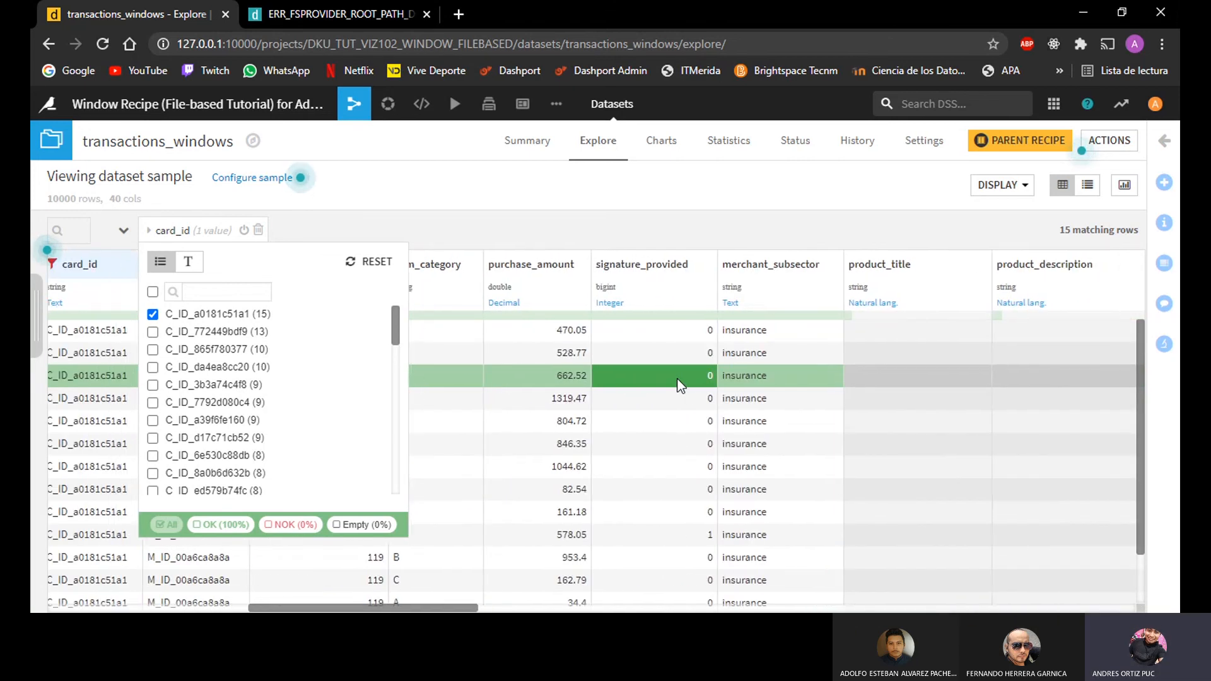
{"action": "scroll", "coordinate": [680, 384], "scroll_direction": "right", "scroll_amount": 10}
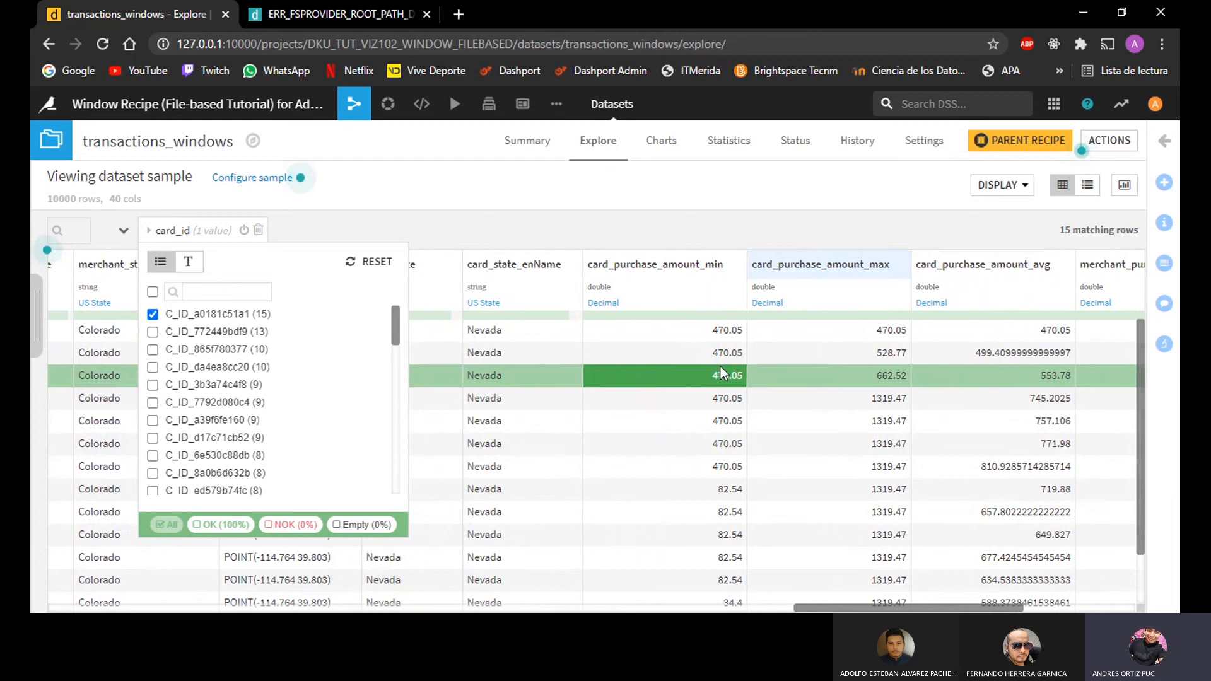
{"action": "scroll", "coordinate": [720, 368], "scroll_direction": "right", "scroll_amount": 2}
{"action": "scroll", "coordinate": [828, 372], "scroll_direction": "down", "scroll_amount": 1}
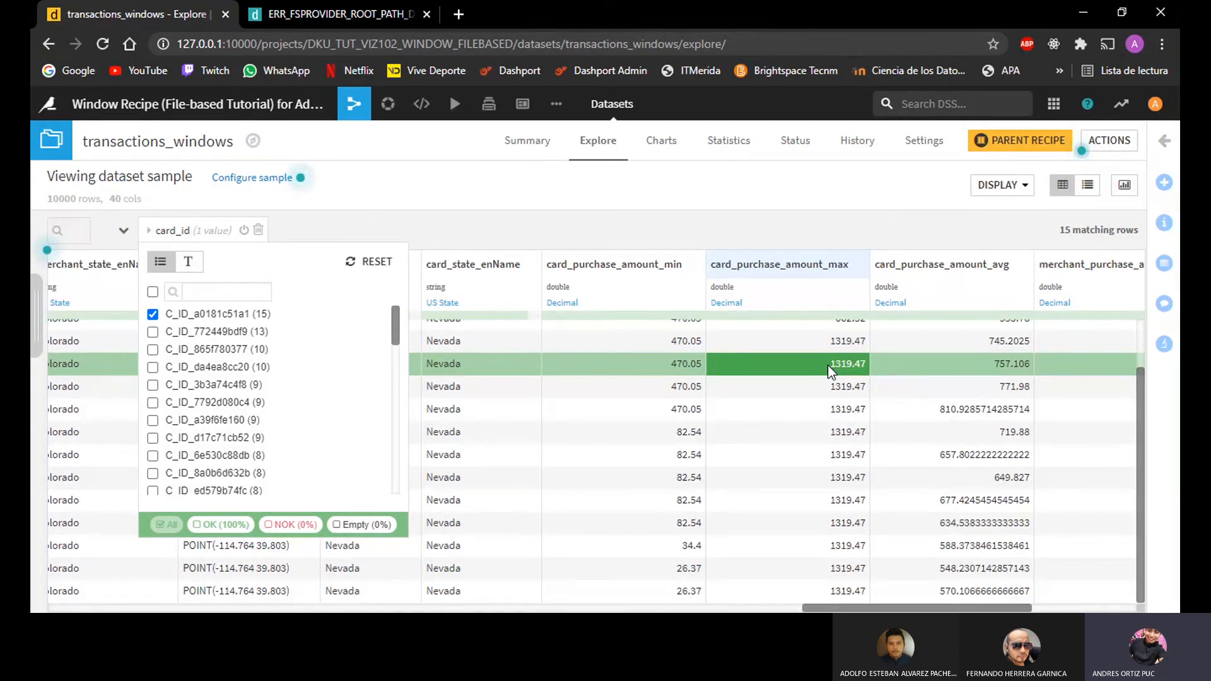
{"action": "scroll", "coordinate": [827, 365], "scroll_direction": "up", "scroll_amount": 1}
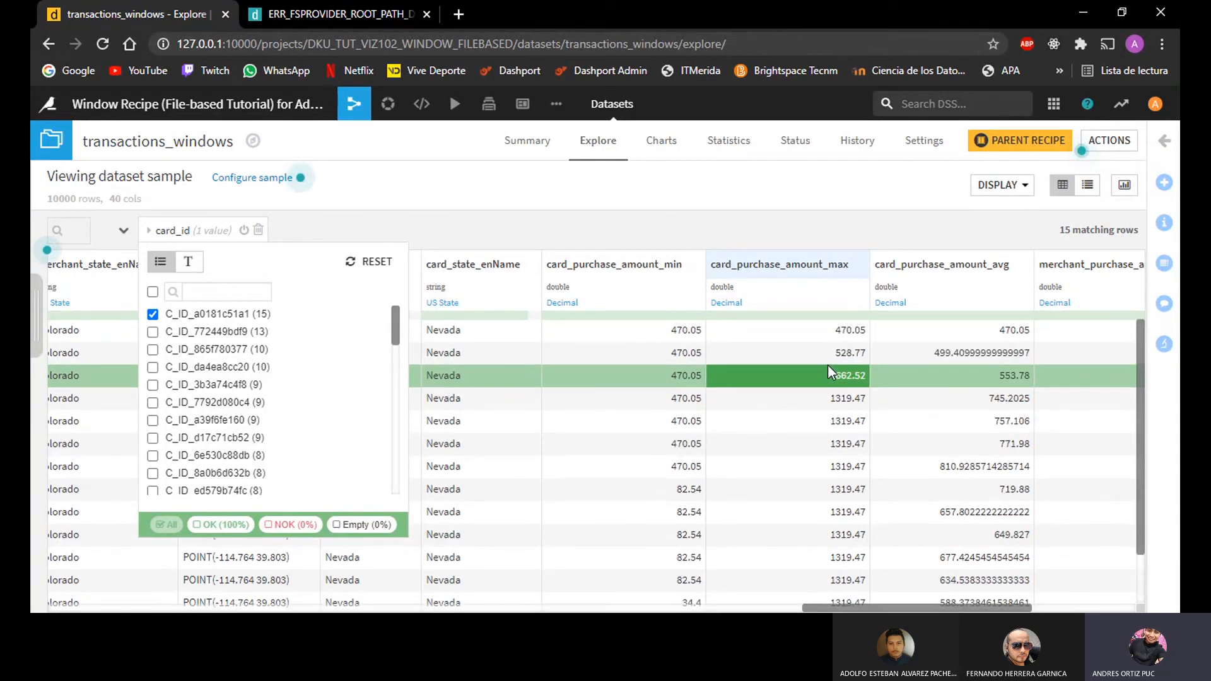
{"action": "scroll", "coordinate": [828, 365], "scroll_direction": "down", "scroll_amount": 1}
{"action": "scroll", "coordinate": [827, 364], "scroll_direction": "up", "scroll_amount": 1}
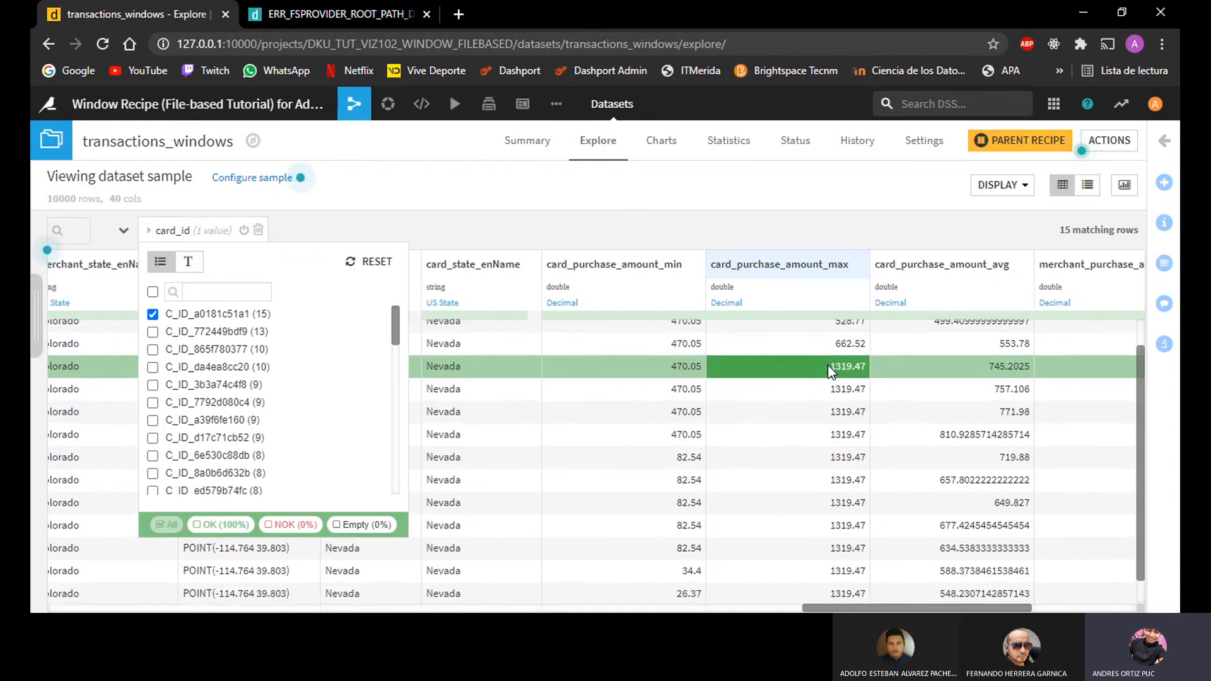
{"action": "scroll", "coordinate": [827, 364], "scroll_direction": "down", "scroll_amount": 1}
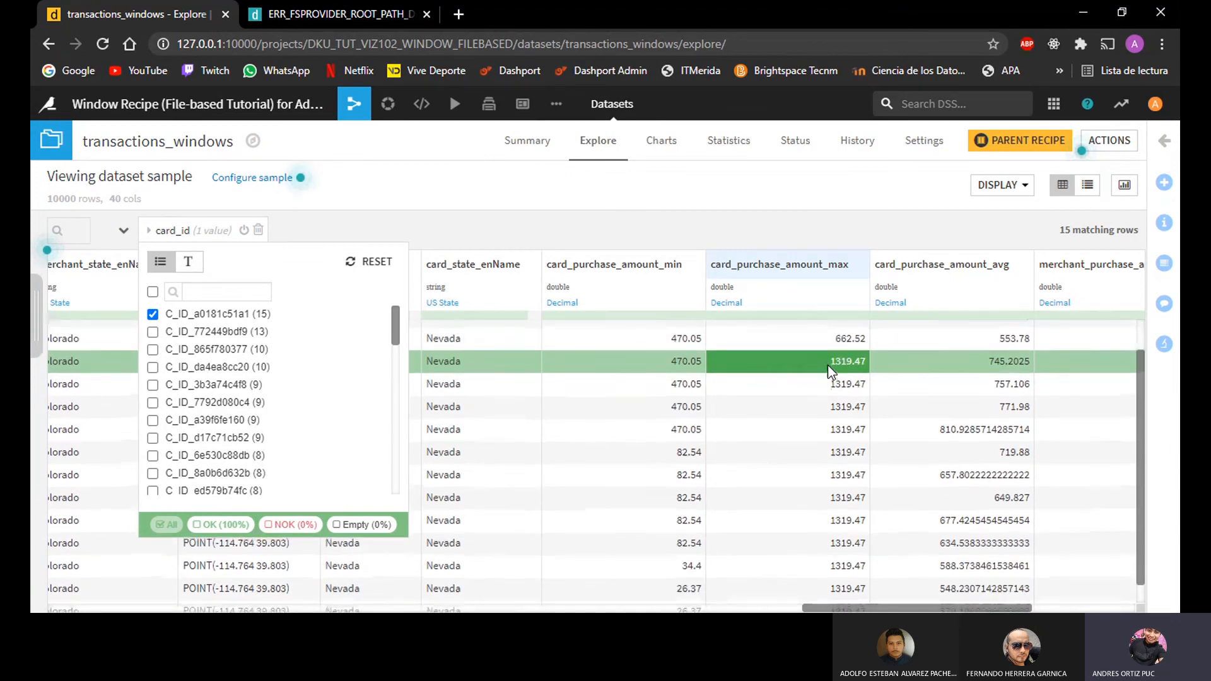
{"action": "scroll", "coordinate": [827, 364], "scroll_direction": "up", "scroll_amount": 1}
{"action": "scroll", "coordinate": [644, 396], "scroll_direction": "down", "scroll_amount": 1}
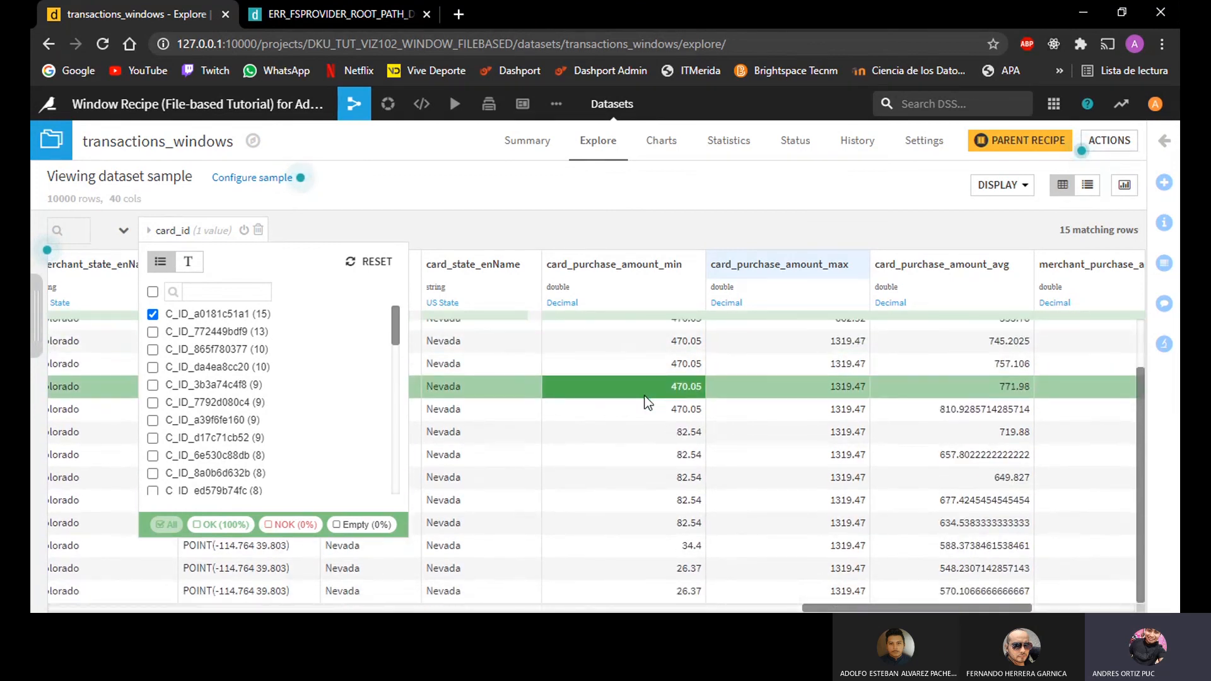
{"action": "scroll", "coordinate": [644, 401], "scroll_direction": "up", "scroll_amount": 1}
{"action": "scroll", "coordinate": [644, 400], "scroll_direction": "right", "scroll_amount": 3}
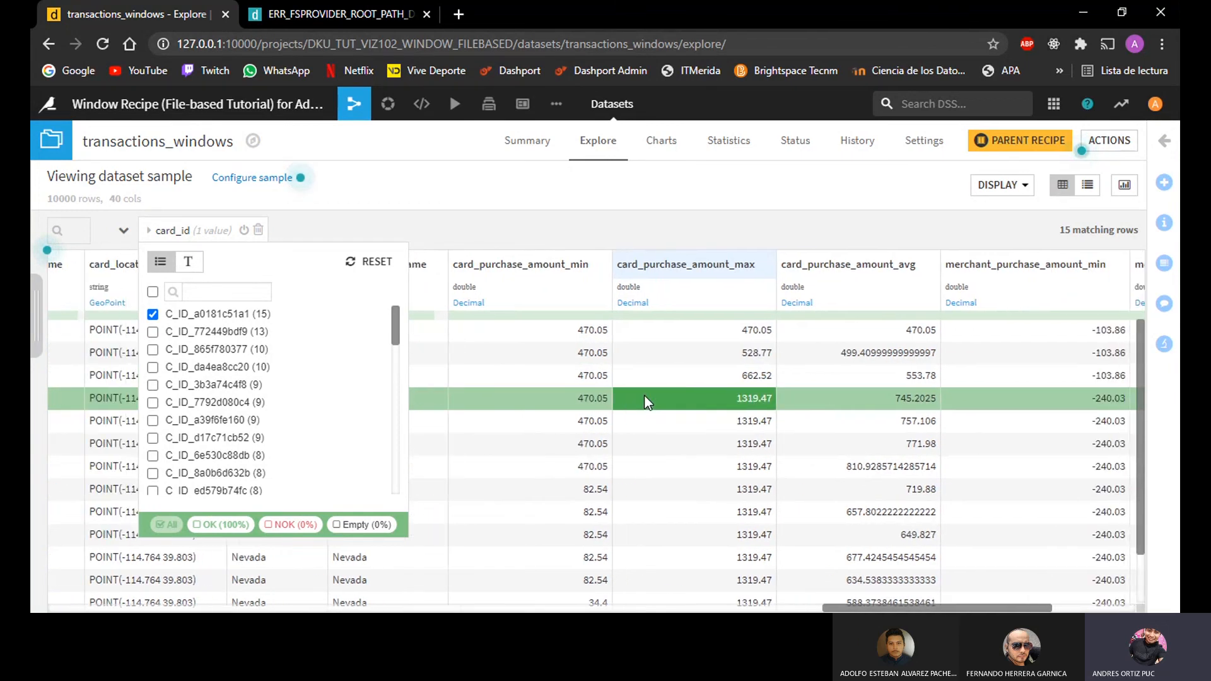
{"action": "scroll", "coordinate": [644, 396], "scroll_direction": "left", "scroll_amount": 3}
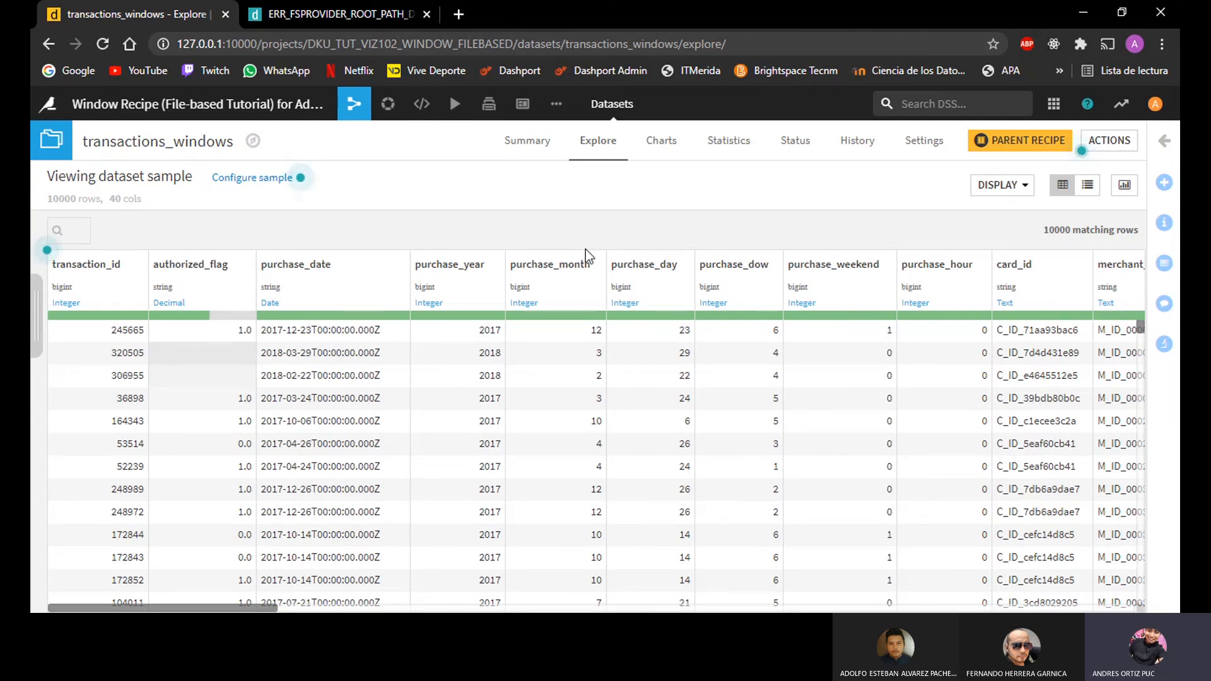
Step: Return to the flow and open the split_transactions_joined_prepared recipe's input and output configuration
{"action": "mouse_move", "coordinate": [585, 249]}
{"action": "left_click", "coordinate": [355, 103]}
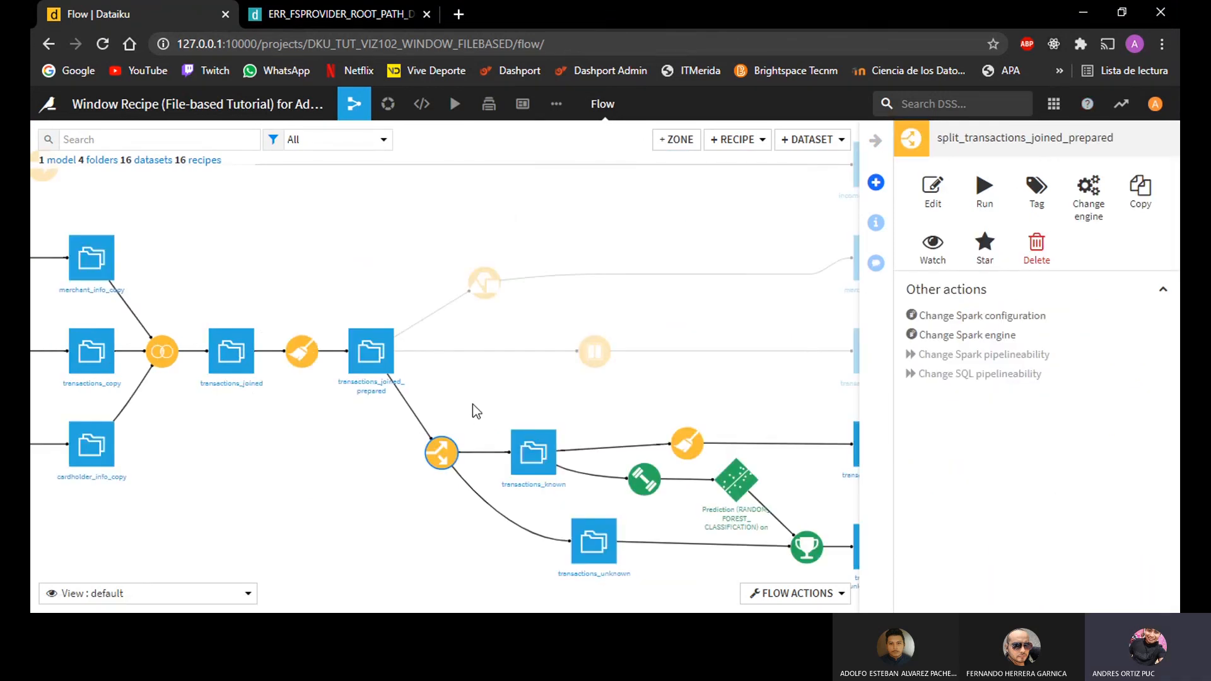
{"action": "double_click", "coordinate": [443, 452]}
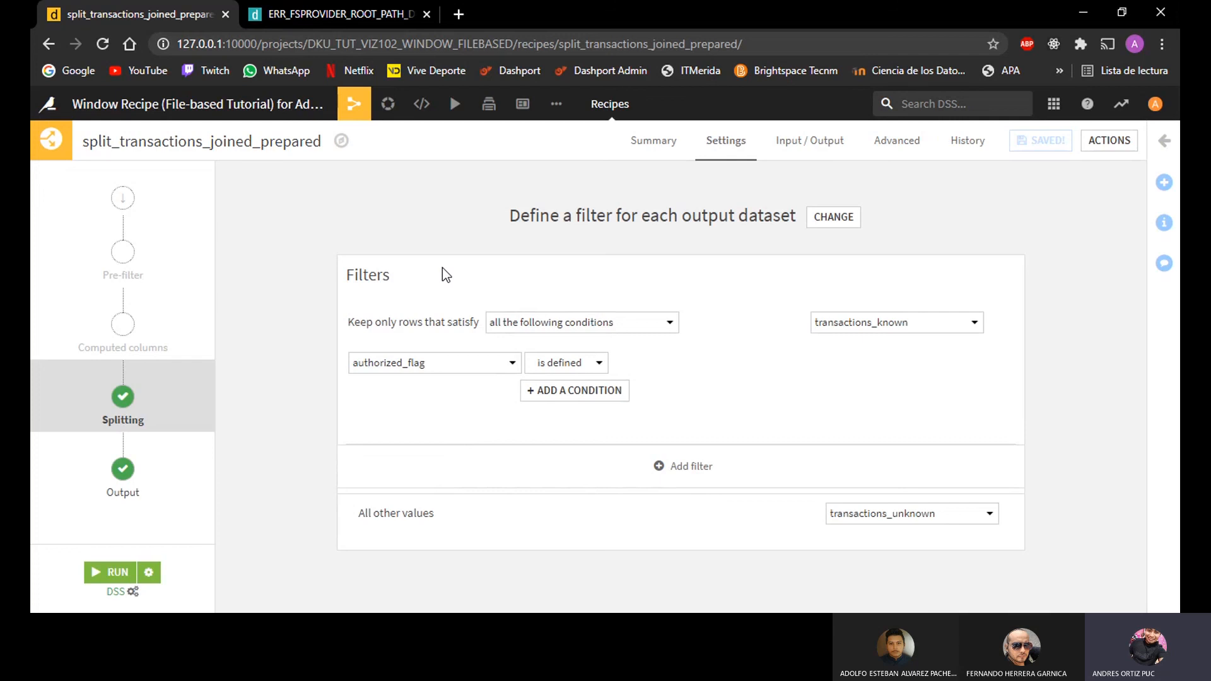
{"action": "left_click", "coordinate": [824, 150]}
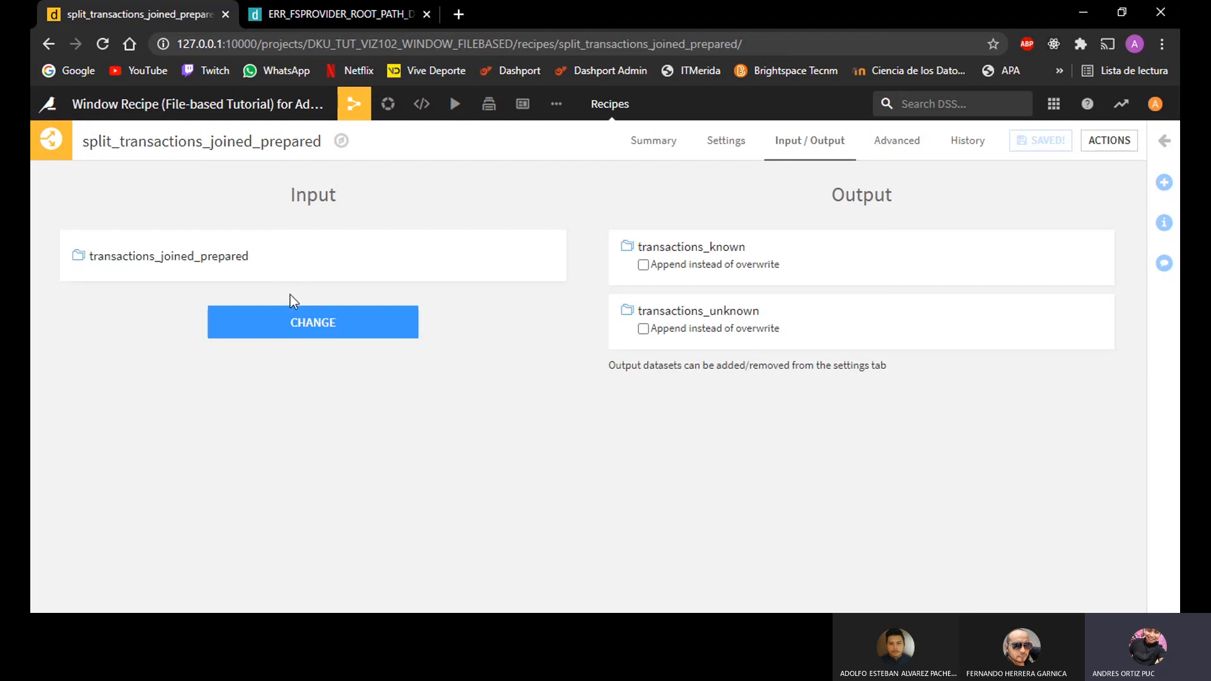
Step: Search the available datasets for "trans" and replace the split recipe's input with transactions_windows
{"action": "left_click", "coordinate": [273, 334]}
{"action": "left_click", "coordinate": [150, 248]}
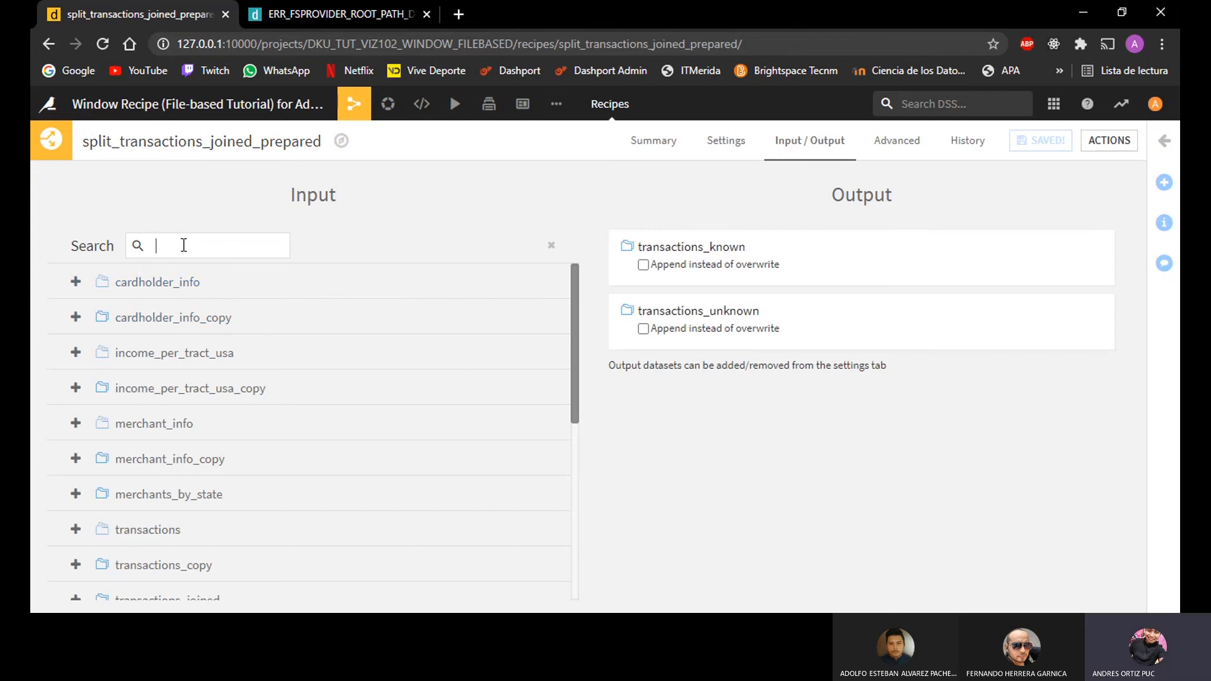
{"action": "type", "text": "tra"}
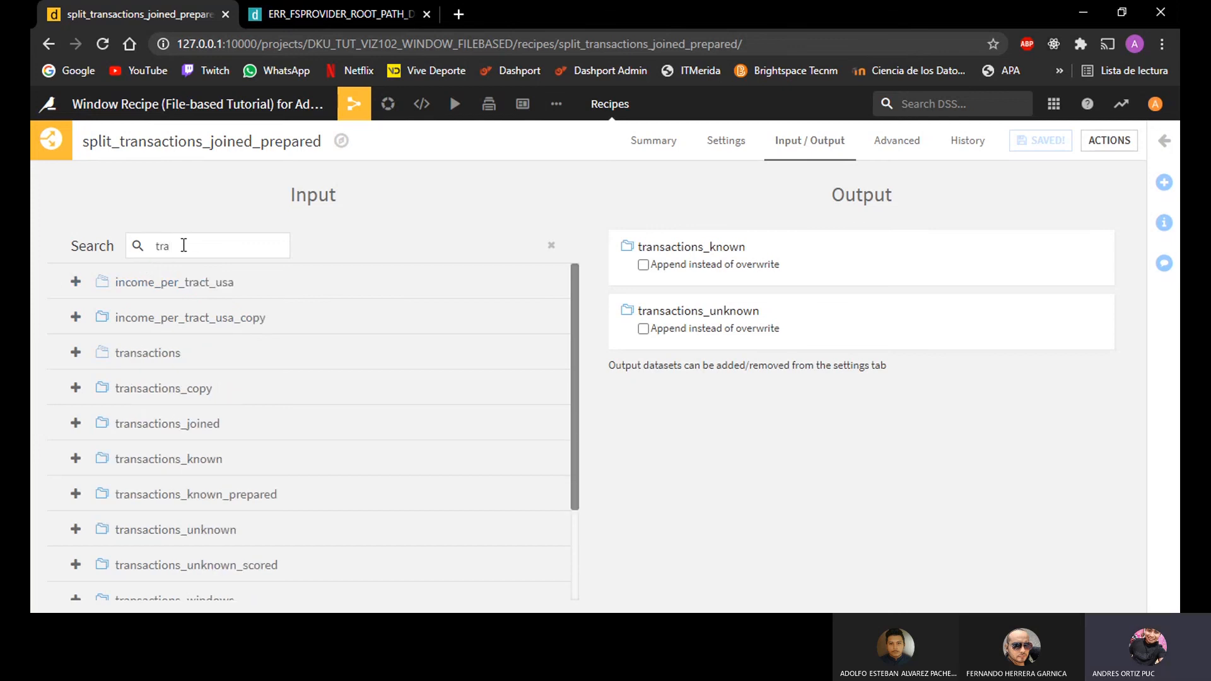
{"action": "type", "text": "ns"}
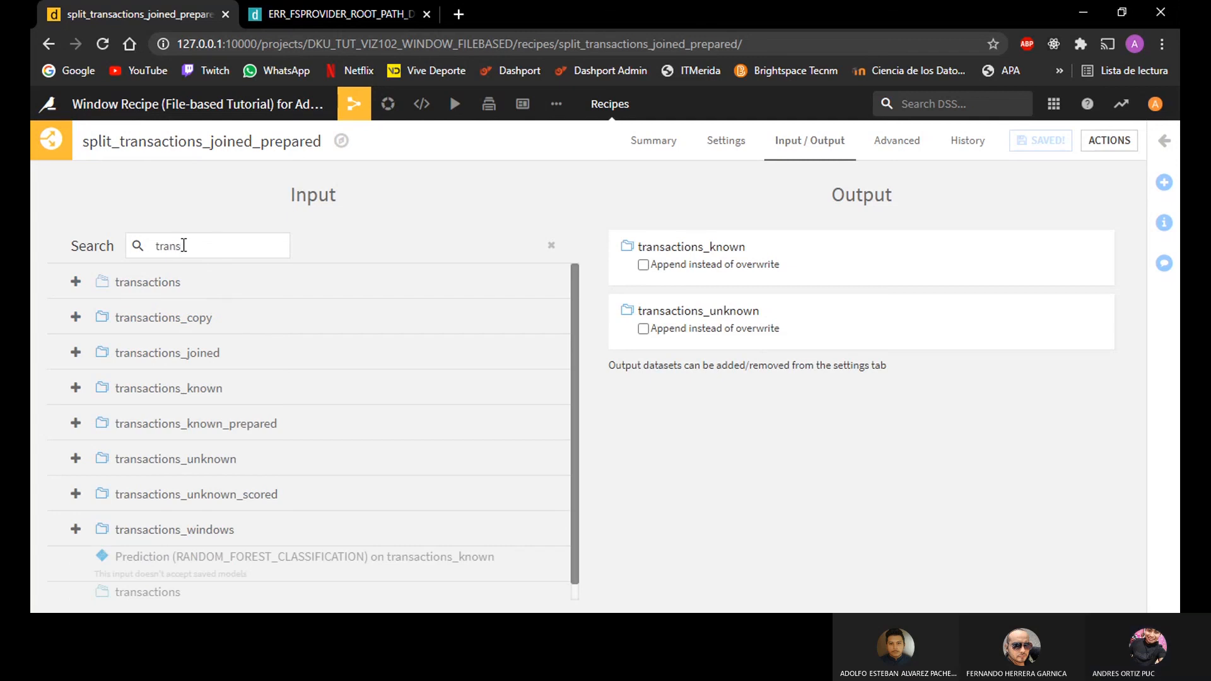
{"action": "left_click", "coordinate": [160, 530]}
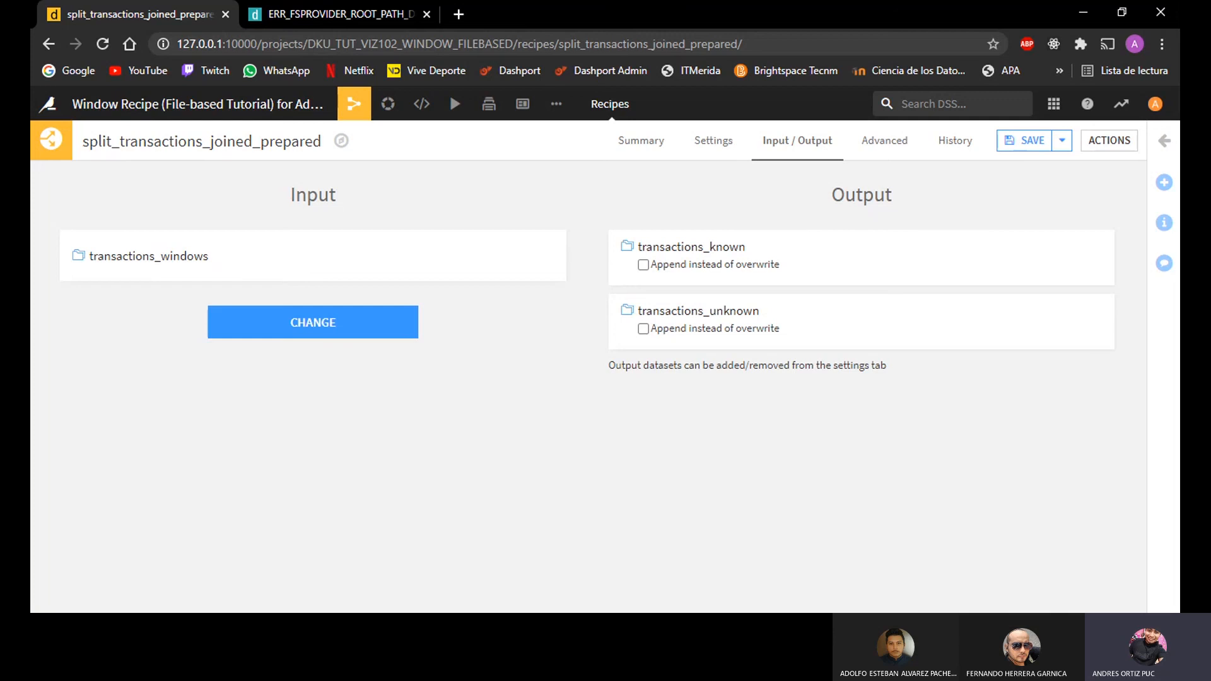
Step: Save the split recipe with the schema update that drops and recreates transactions_known and transactions_unknown, and run it
{"action": "left_click", "coordinate": [719, 145]}
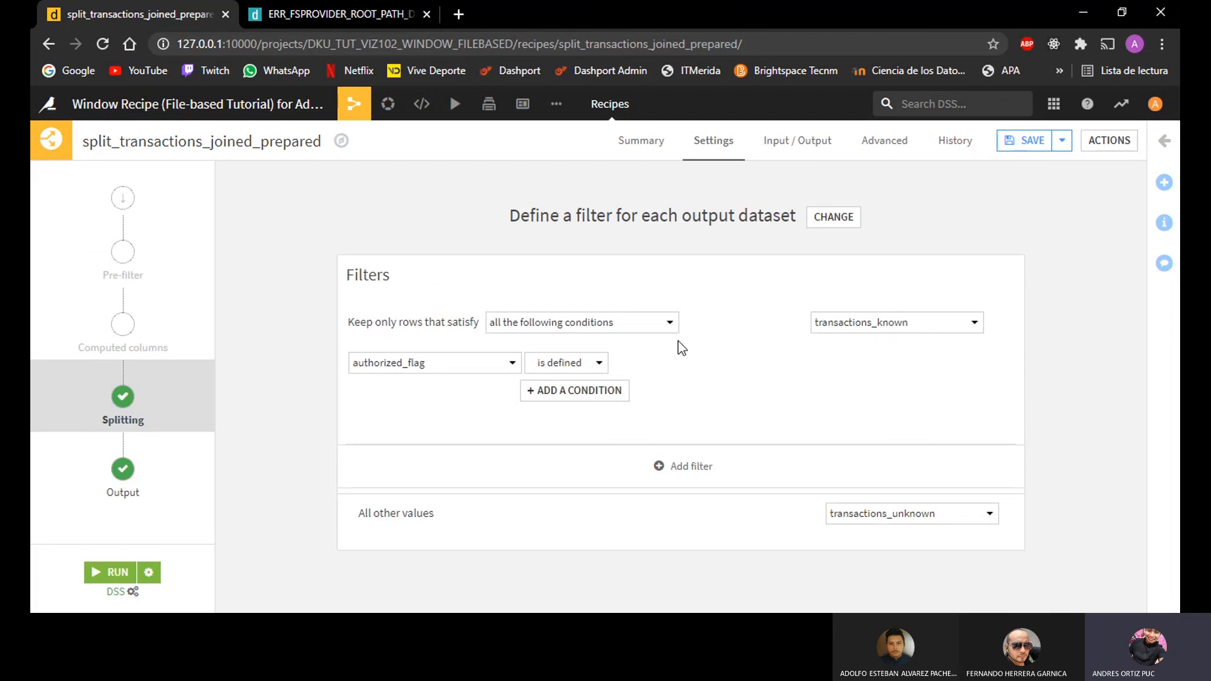
{"action": "left_click", "coordinate": [1029, 150]}
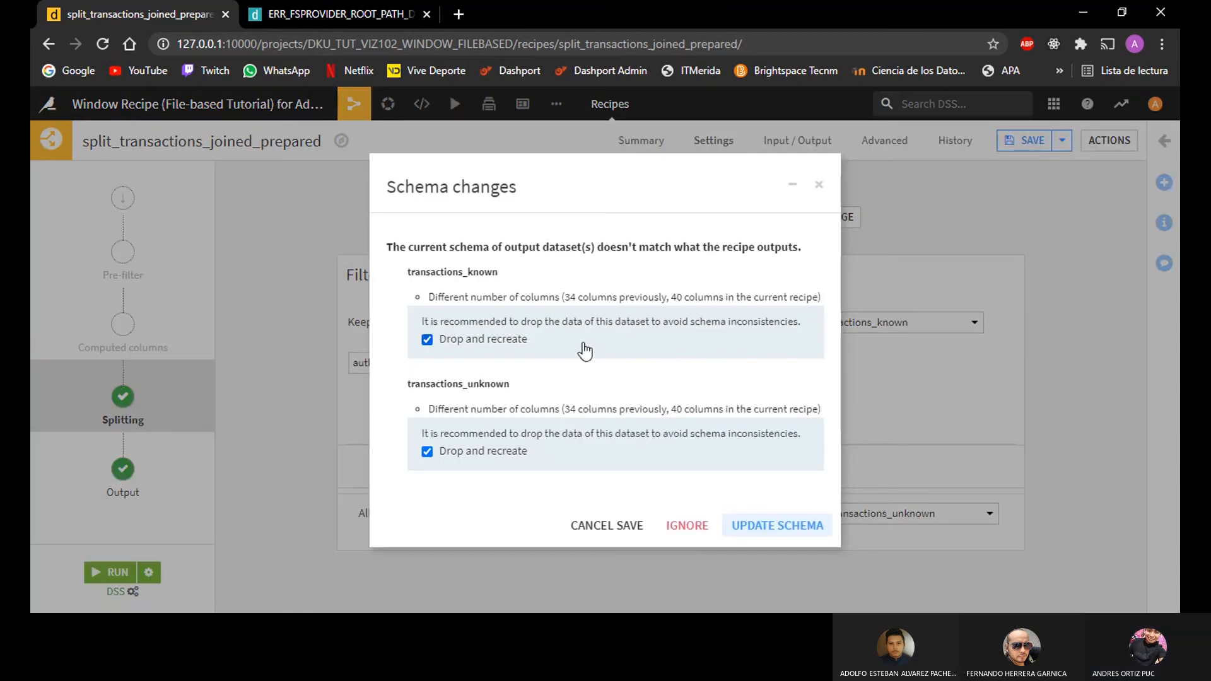
{"action": "left_click", "coordinate": [777, 527]}
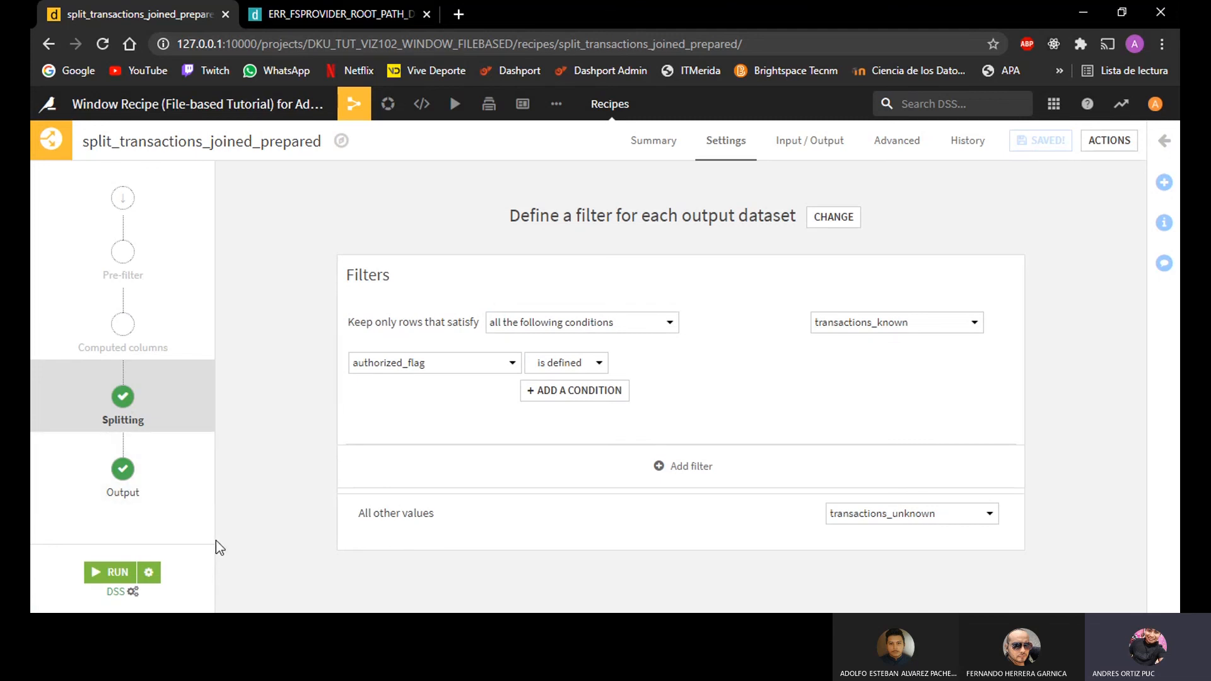
{"action": "left_click", "coordinate": [112, 572]}
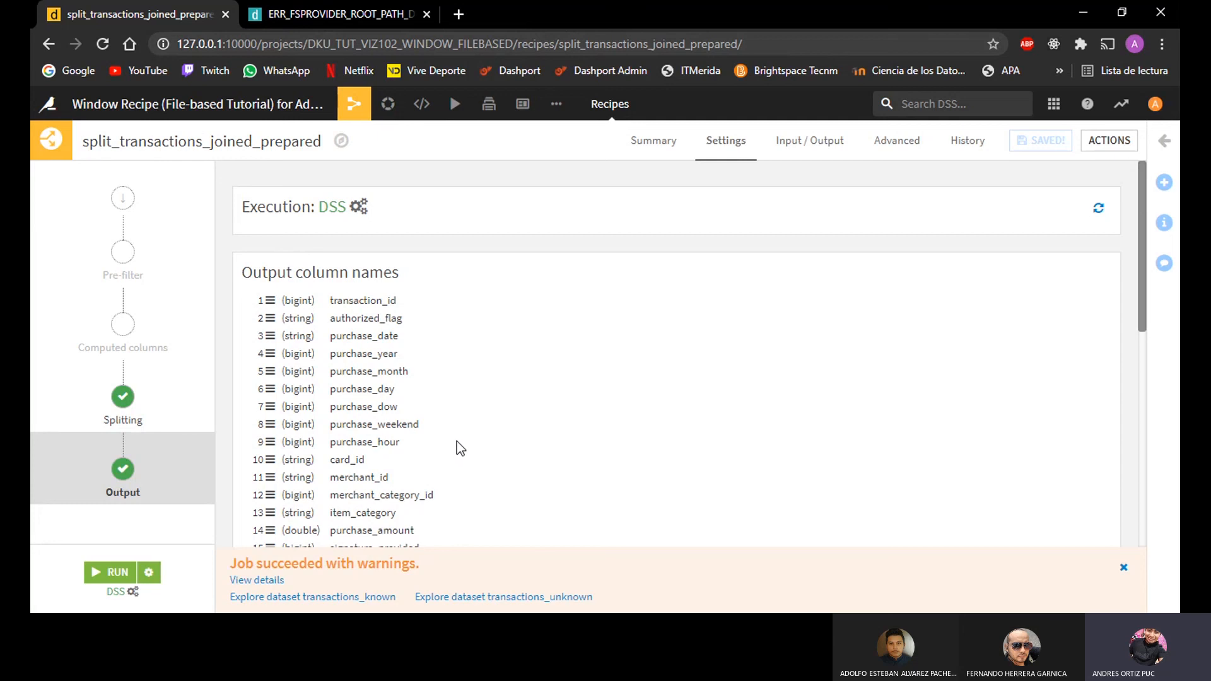
Step: Return to the flow and inspect how transactions_windows connects to the split recipe and its downstream datasets
{"action": "mouse_move", "coordinate": [362, 108]}
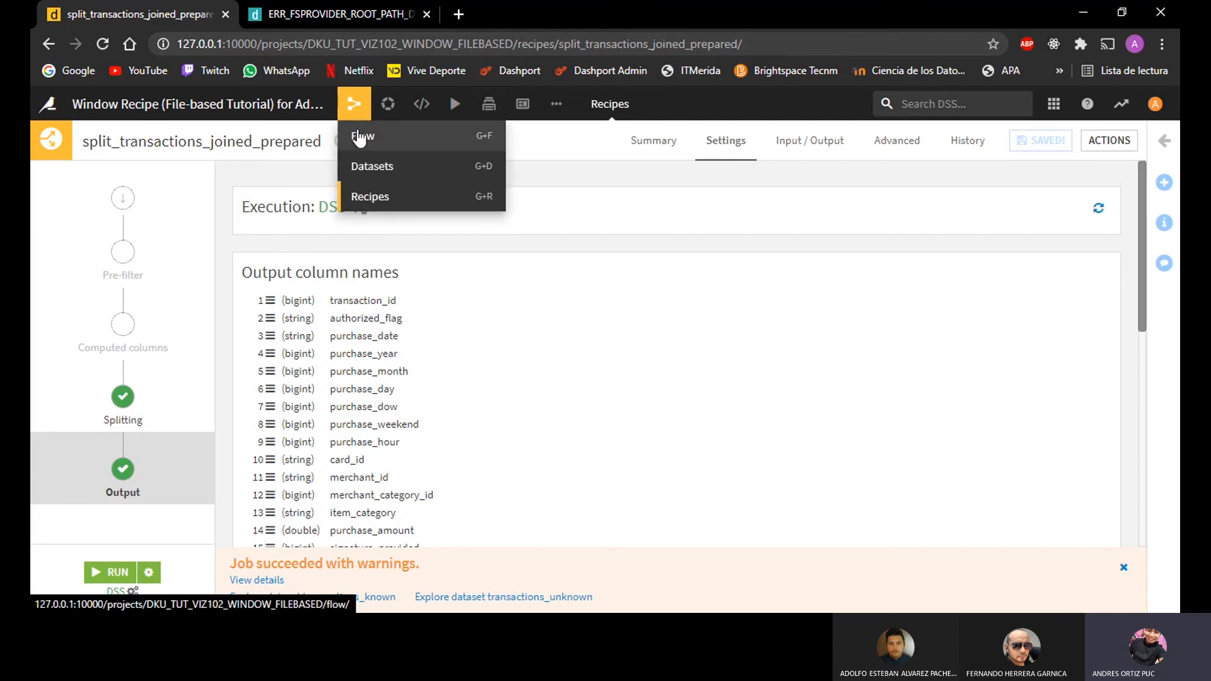
{"action": "left_click", "coordinate": [360, 135]}
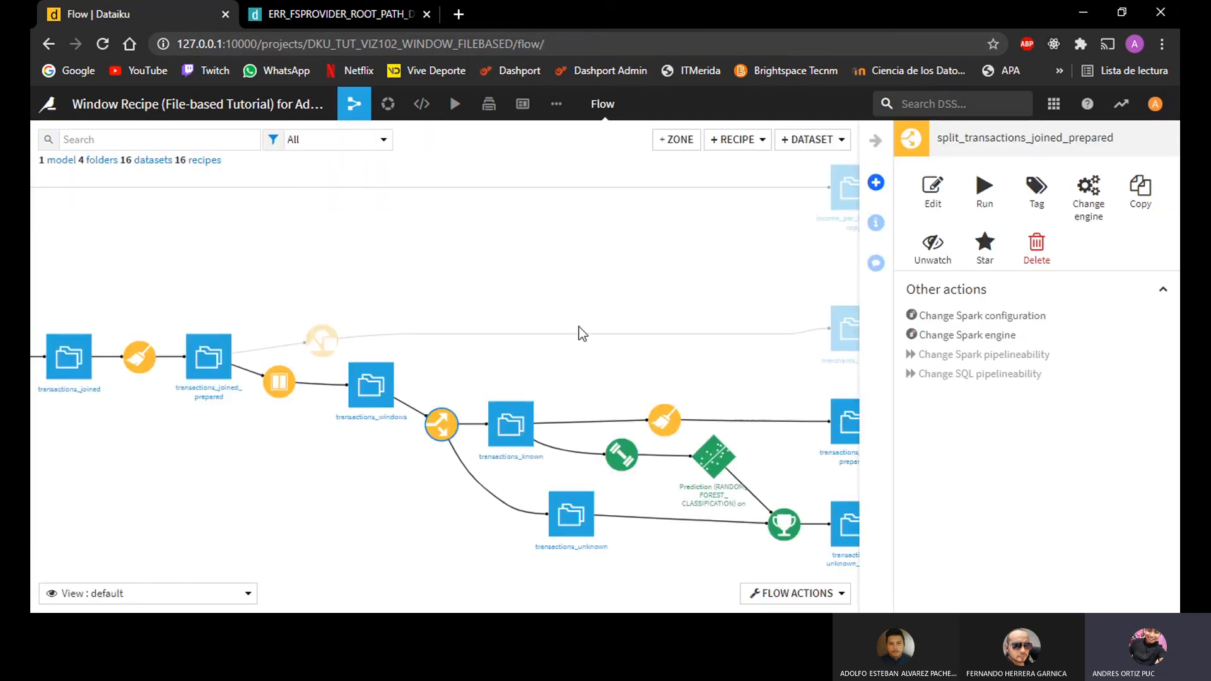
{"action": "scroll", "coordinate": [580, 332], "scroll_direction": "down", "scroll_amount": 1}
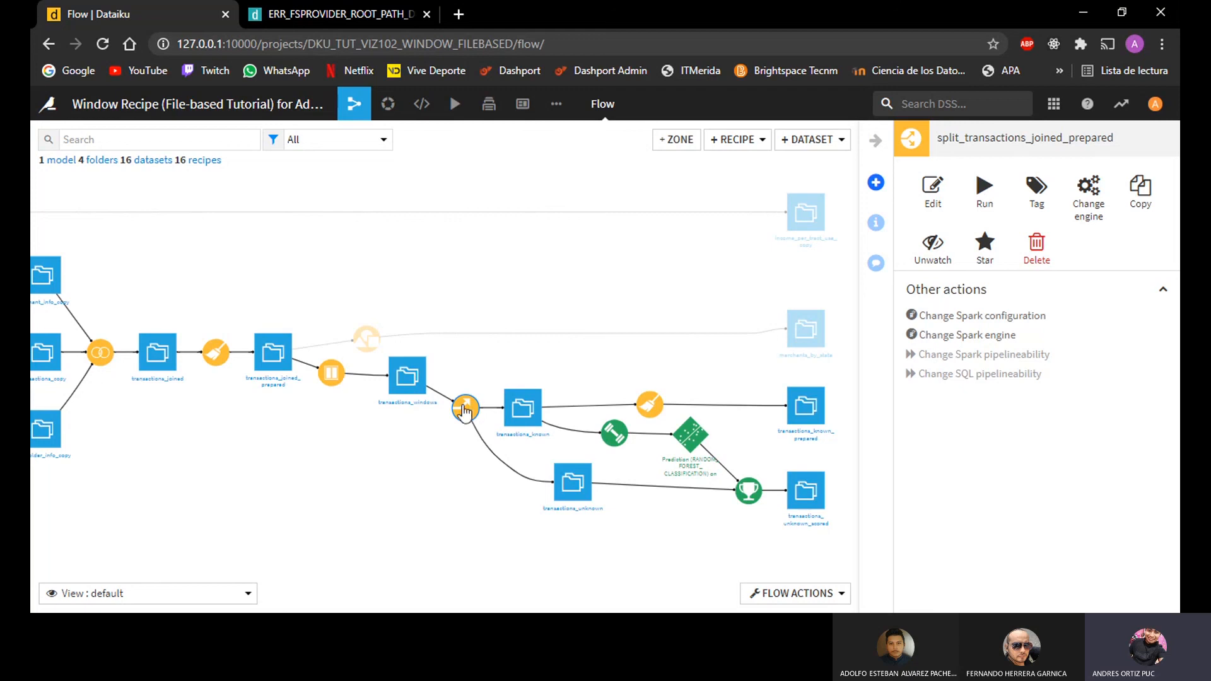
{"action": "scroll", "coordinate": [570, 456], "scroll_direction": "up", "scroll_amount": 1}
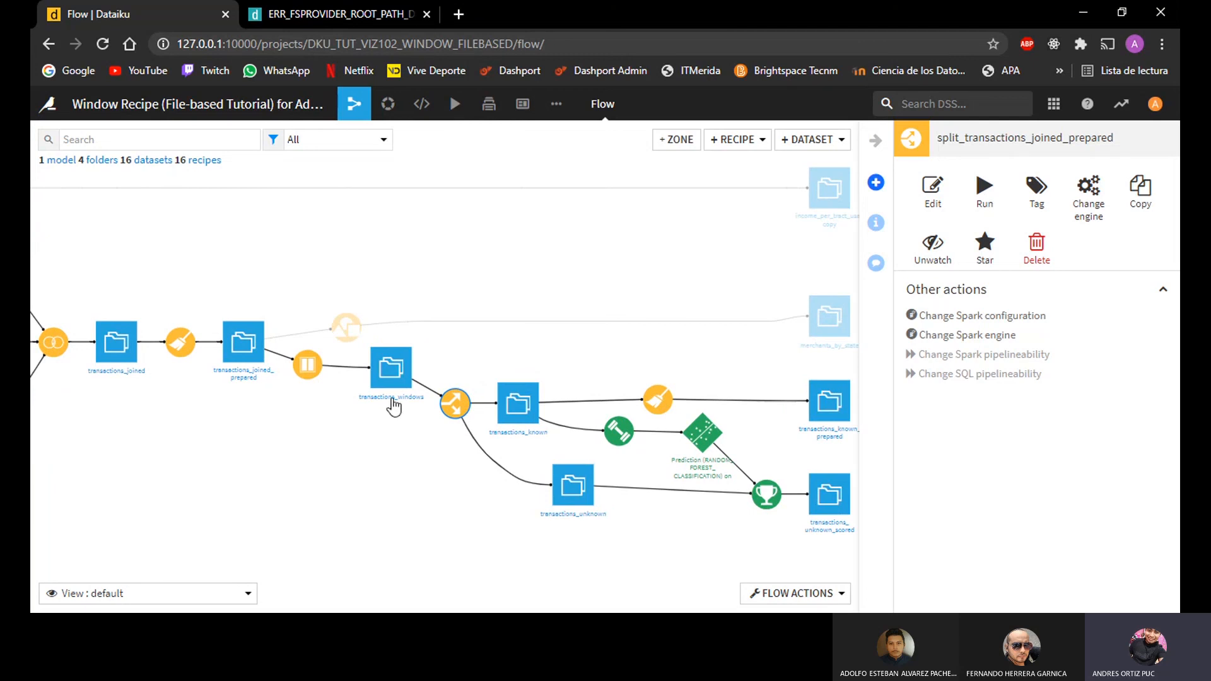